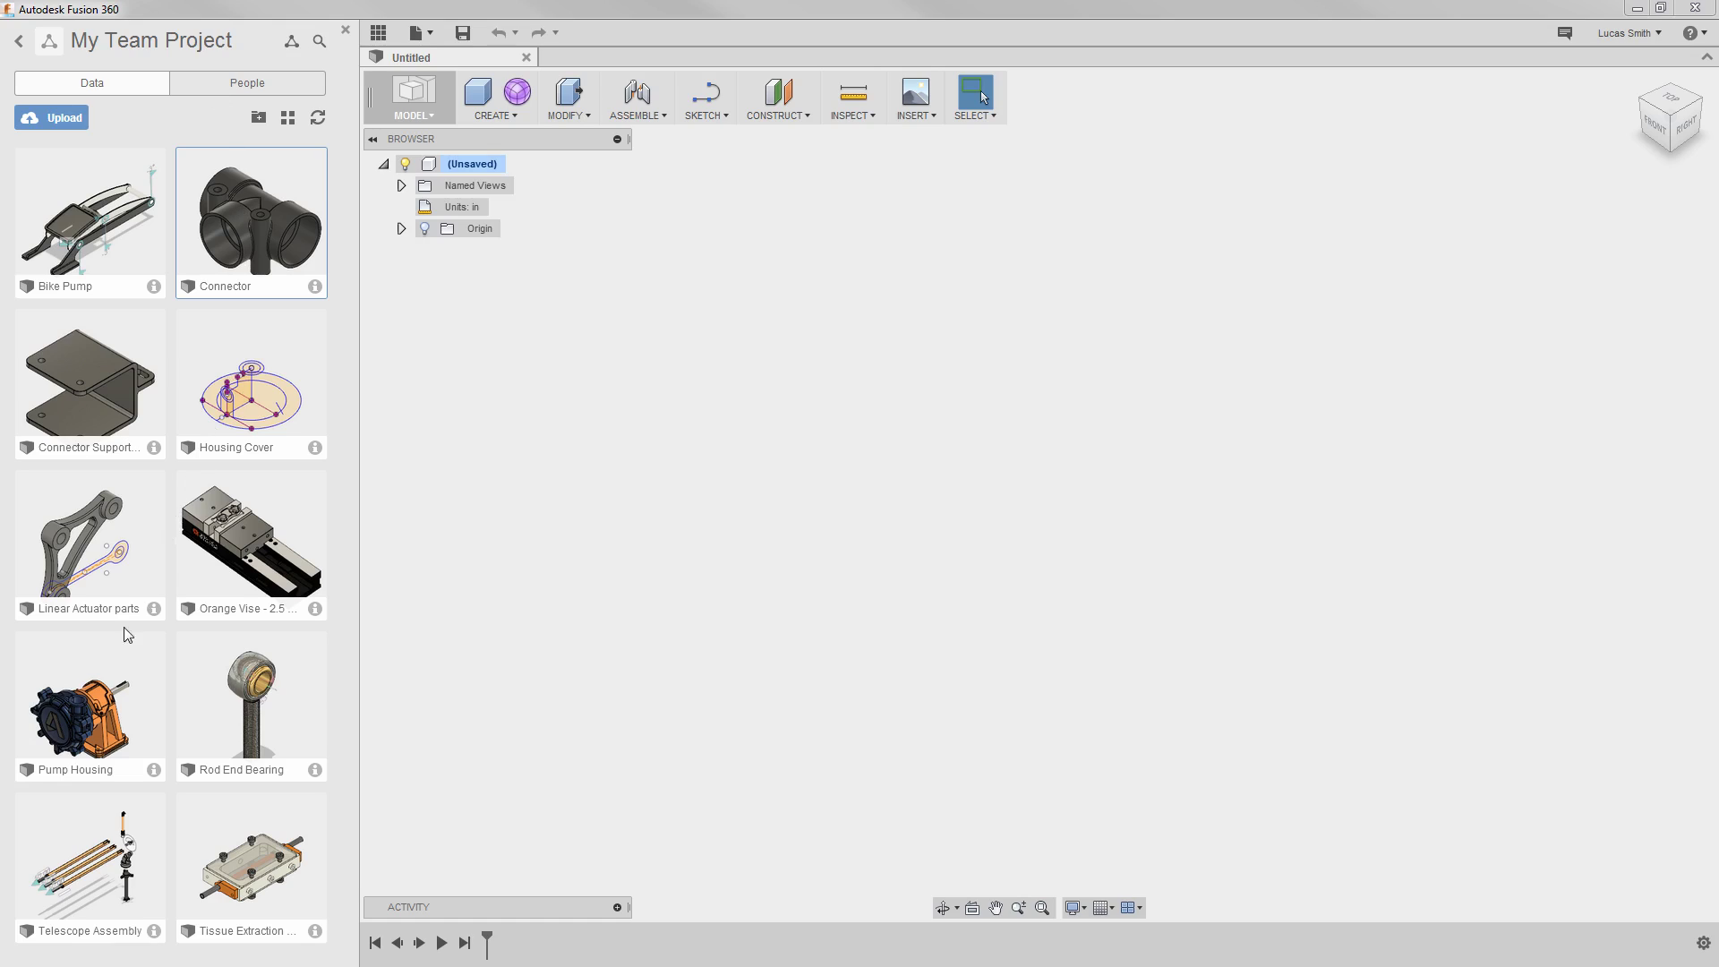
Open Pump Housing from the Data Panel, then hide and reshow the panel.
double_click(90, 702)
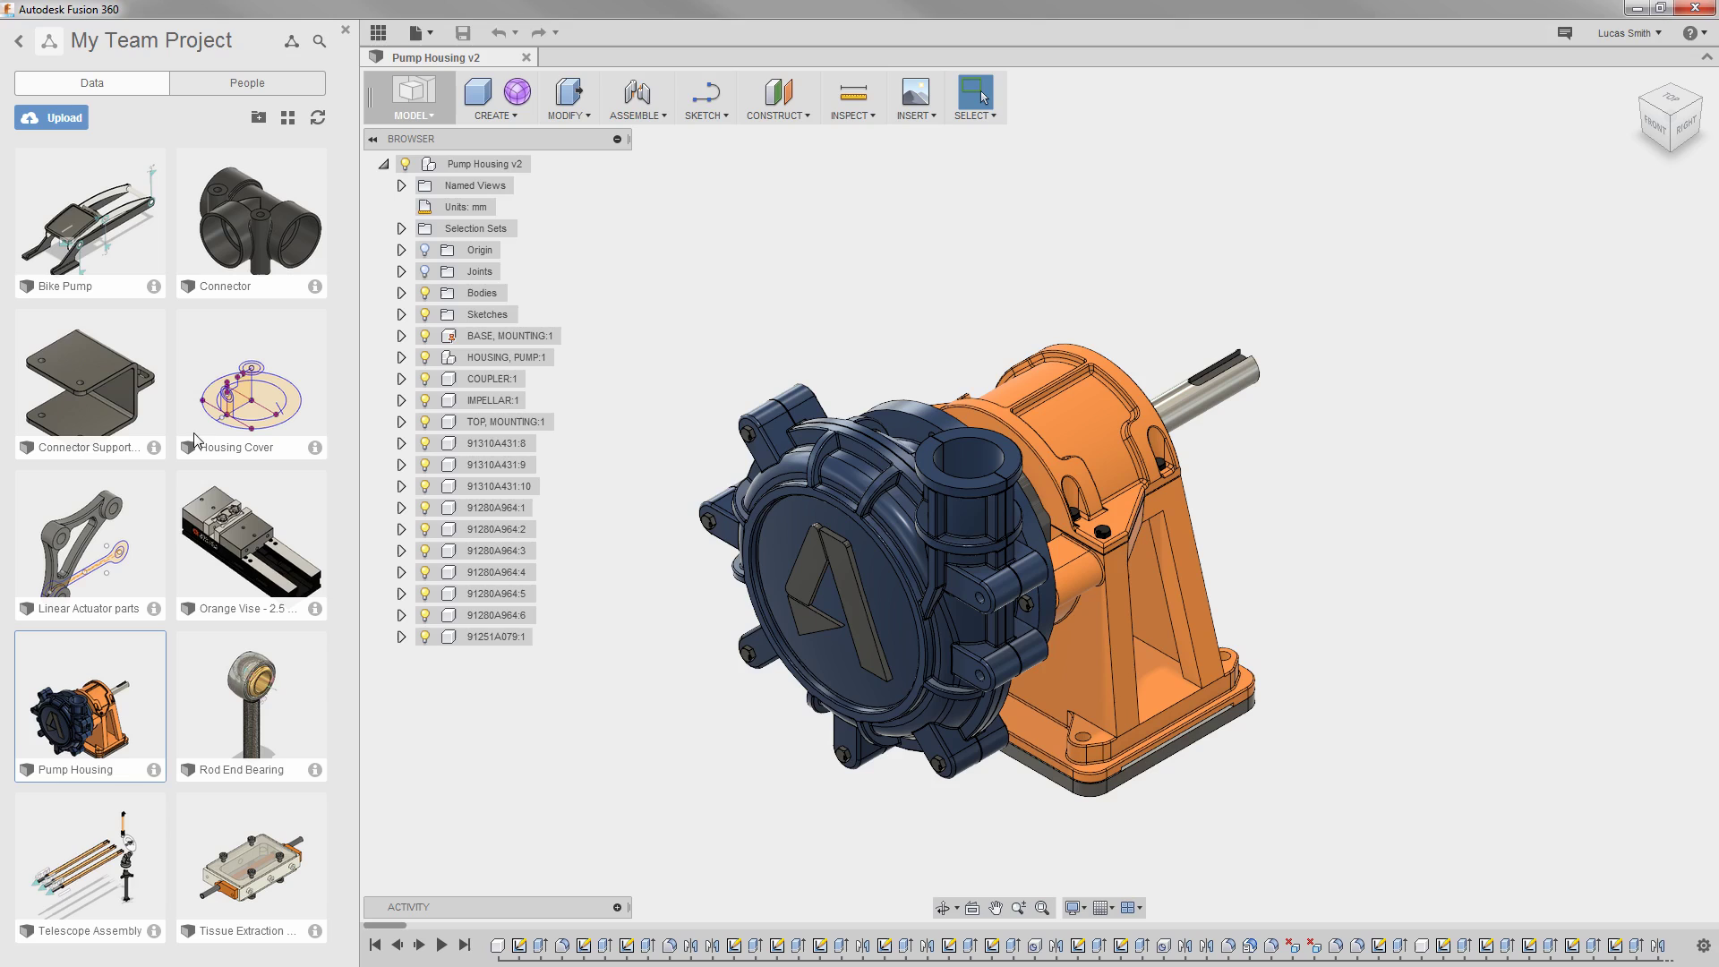
click(372, 33)
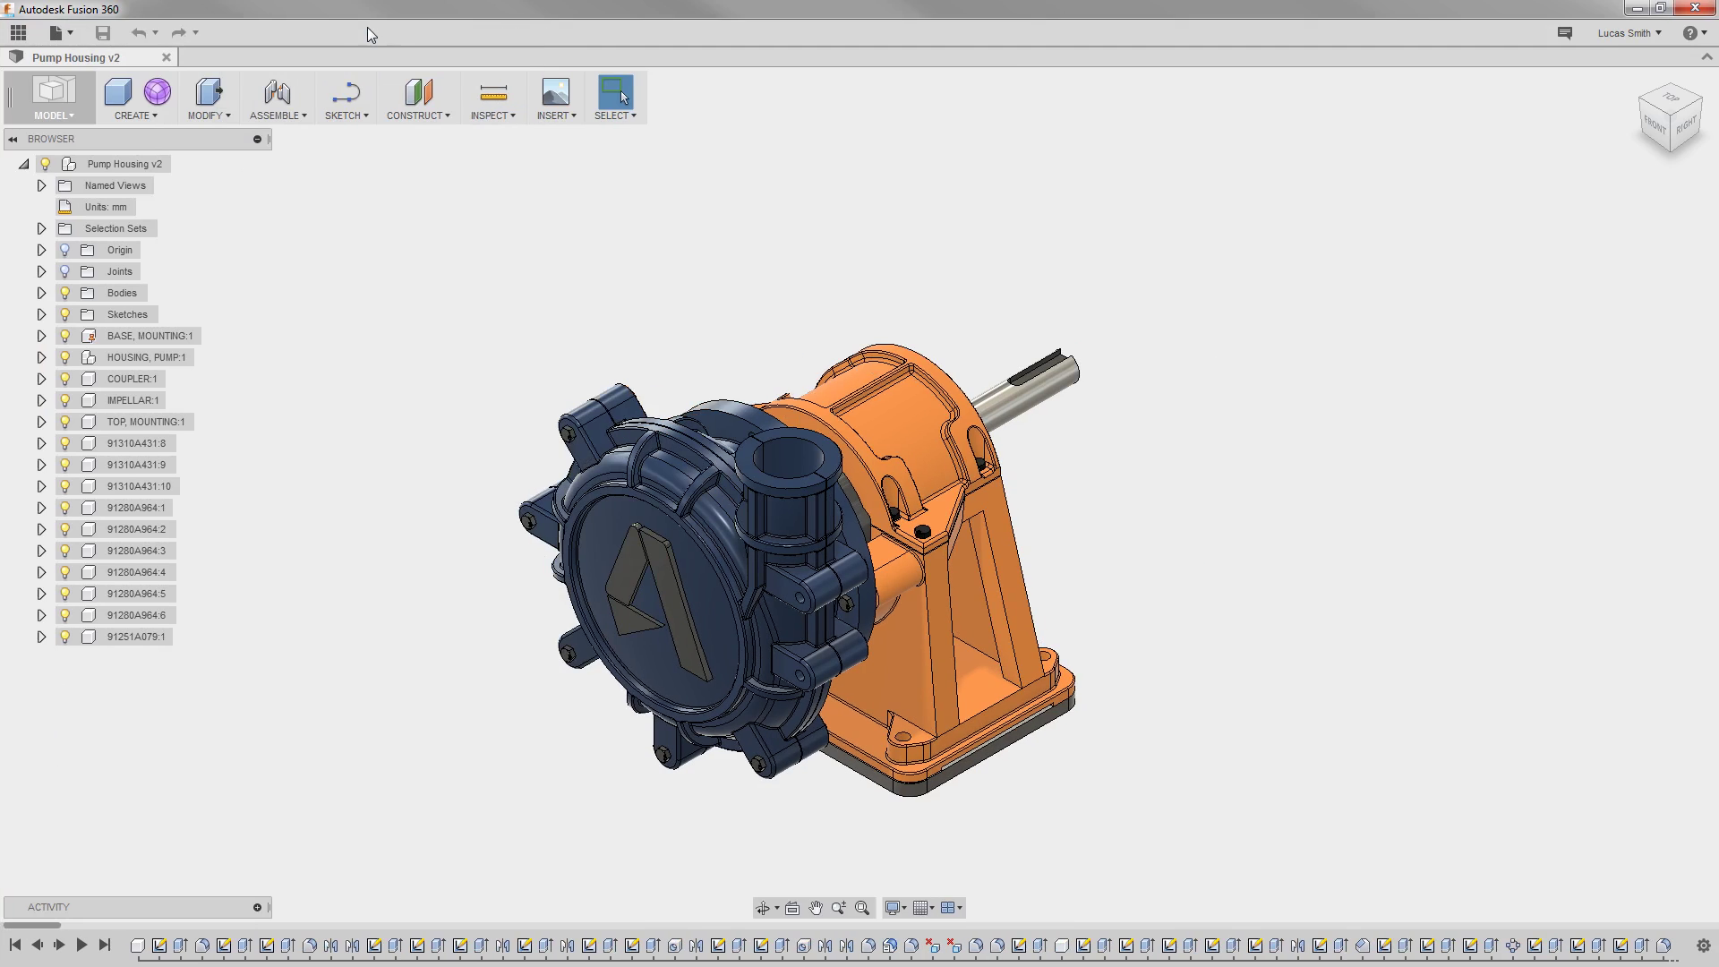
click(18, 32)
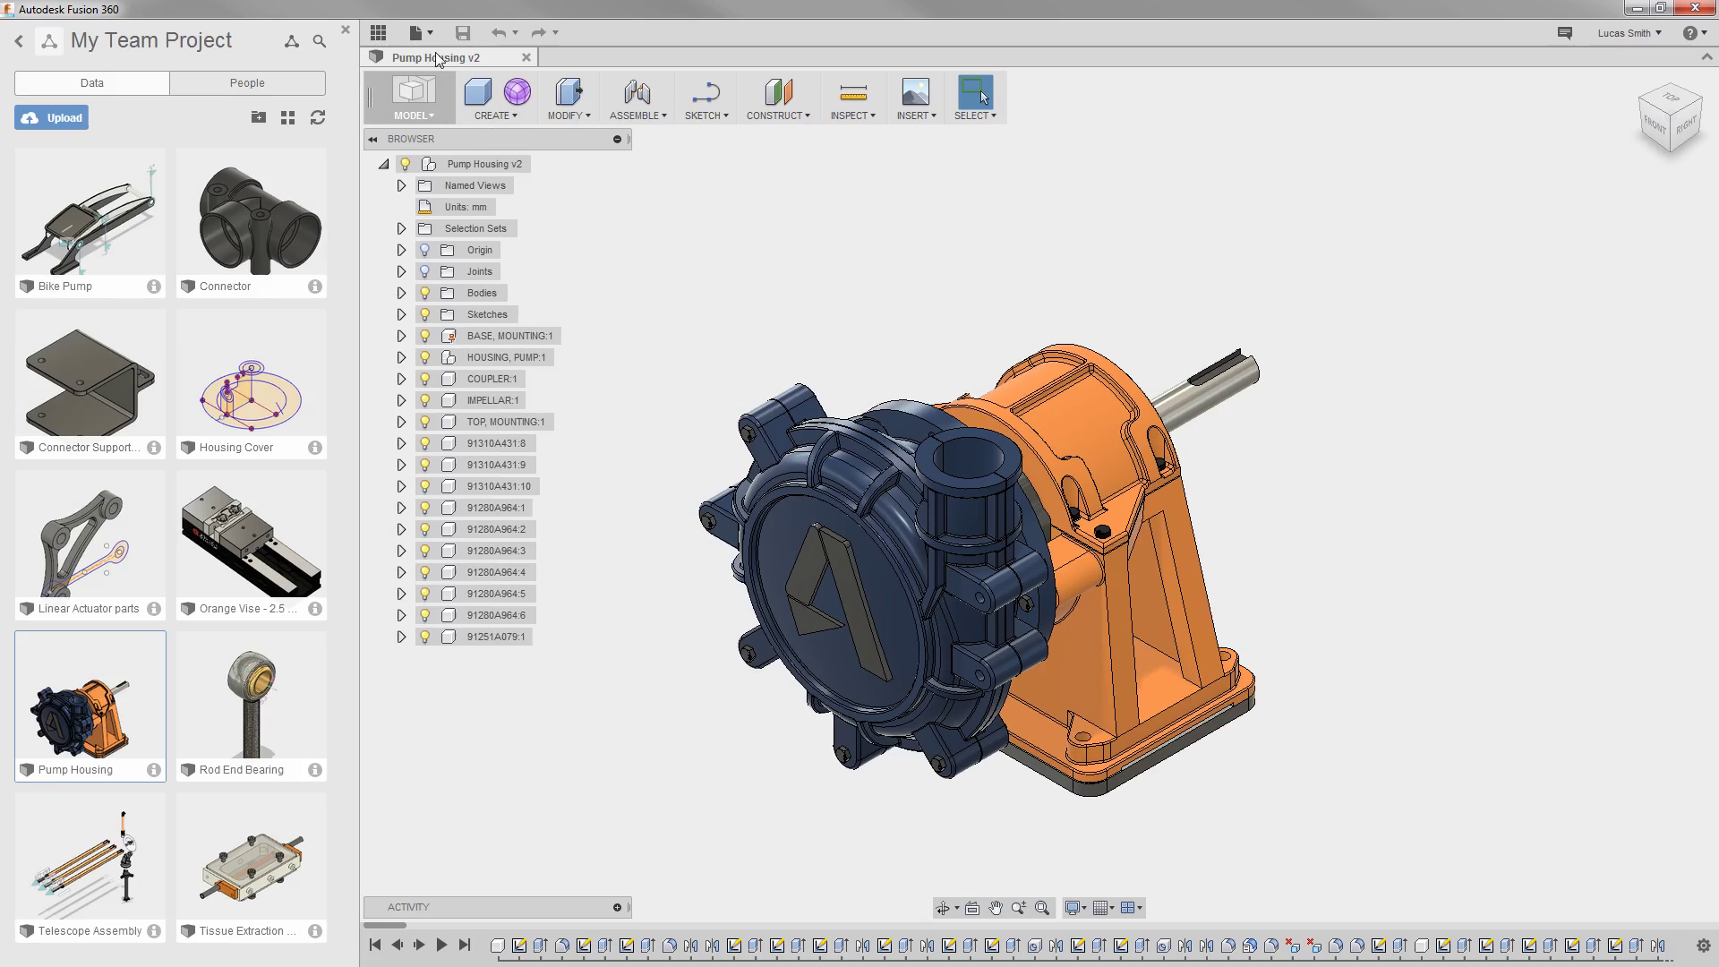
Dismiss the Connector's context menu, hide the Data Panel, and create a new design.
right_click(247, 201)
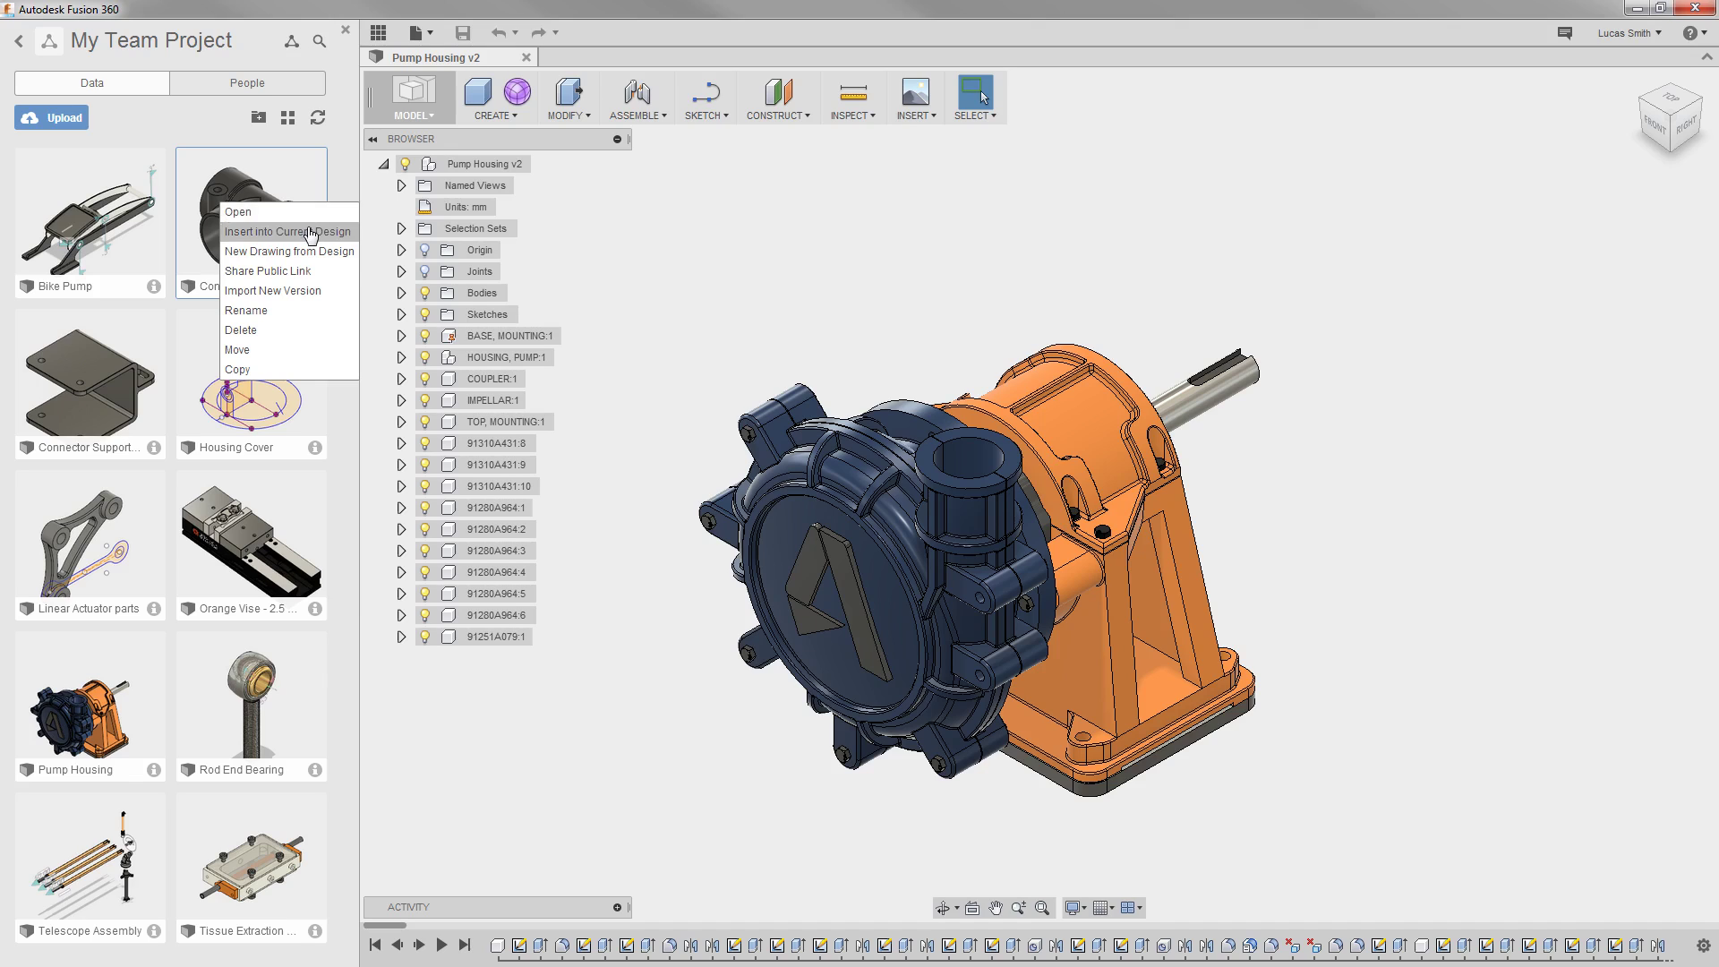
click(600, 249)
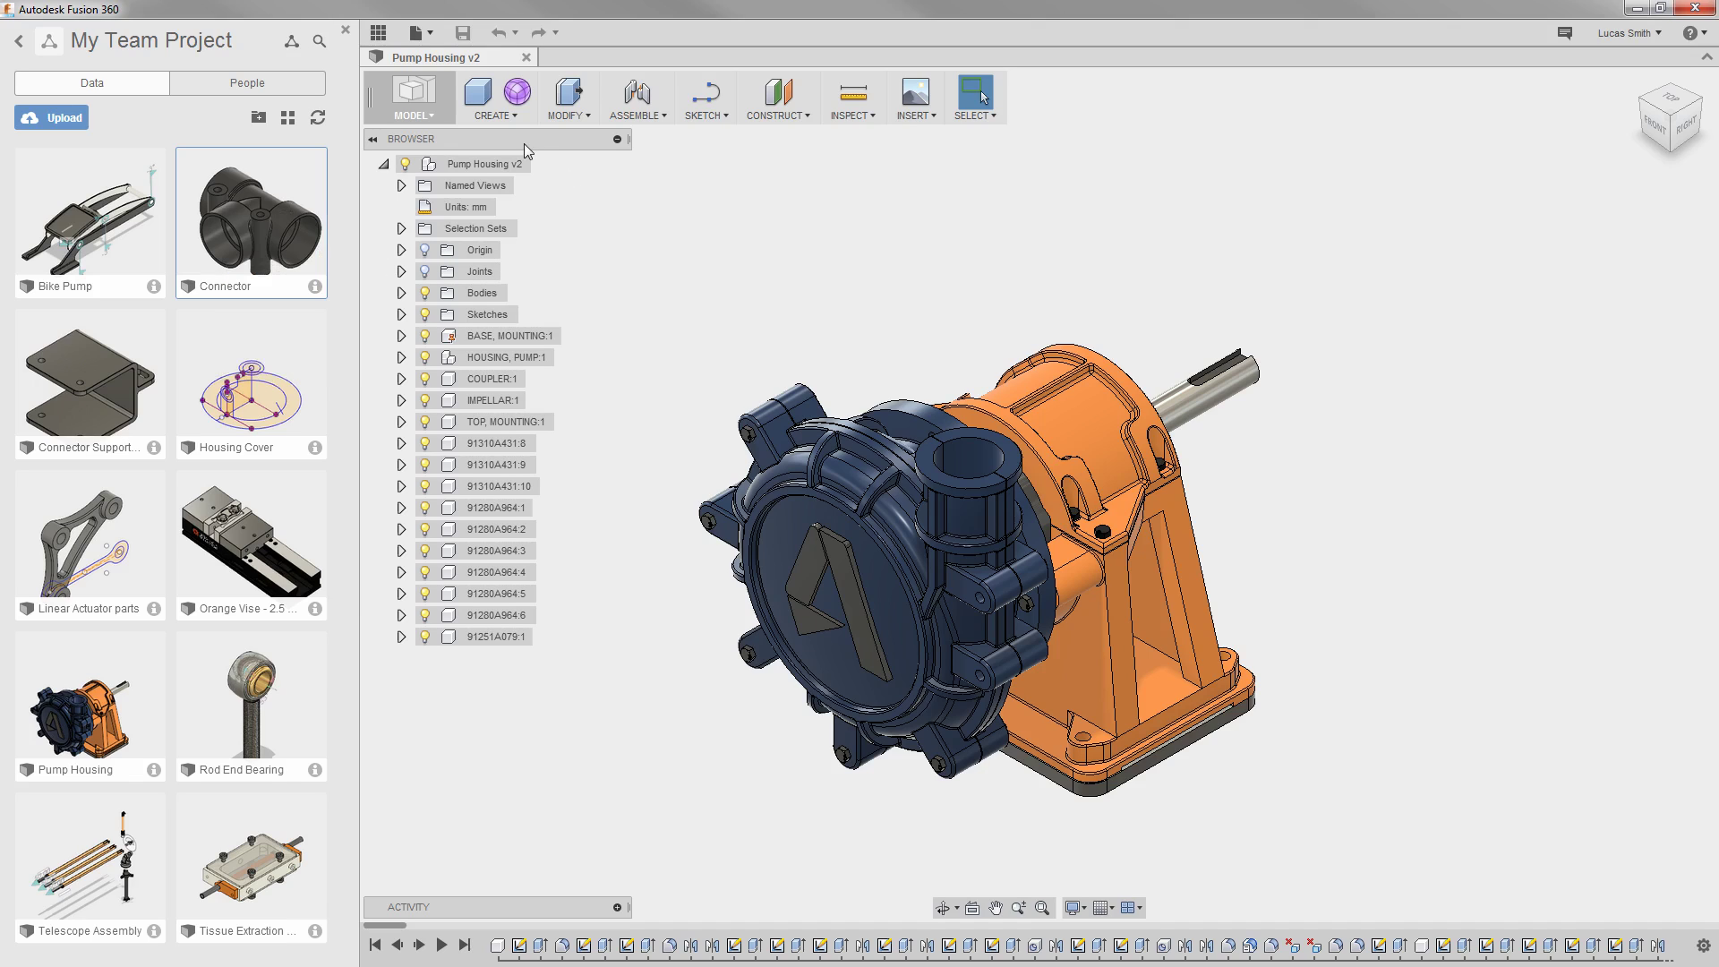
click(380, 36)
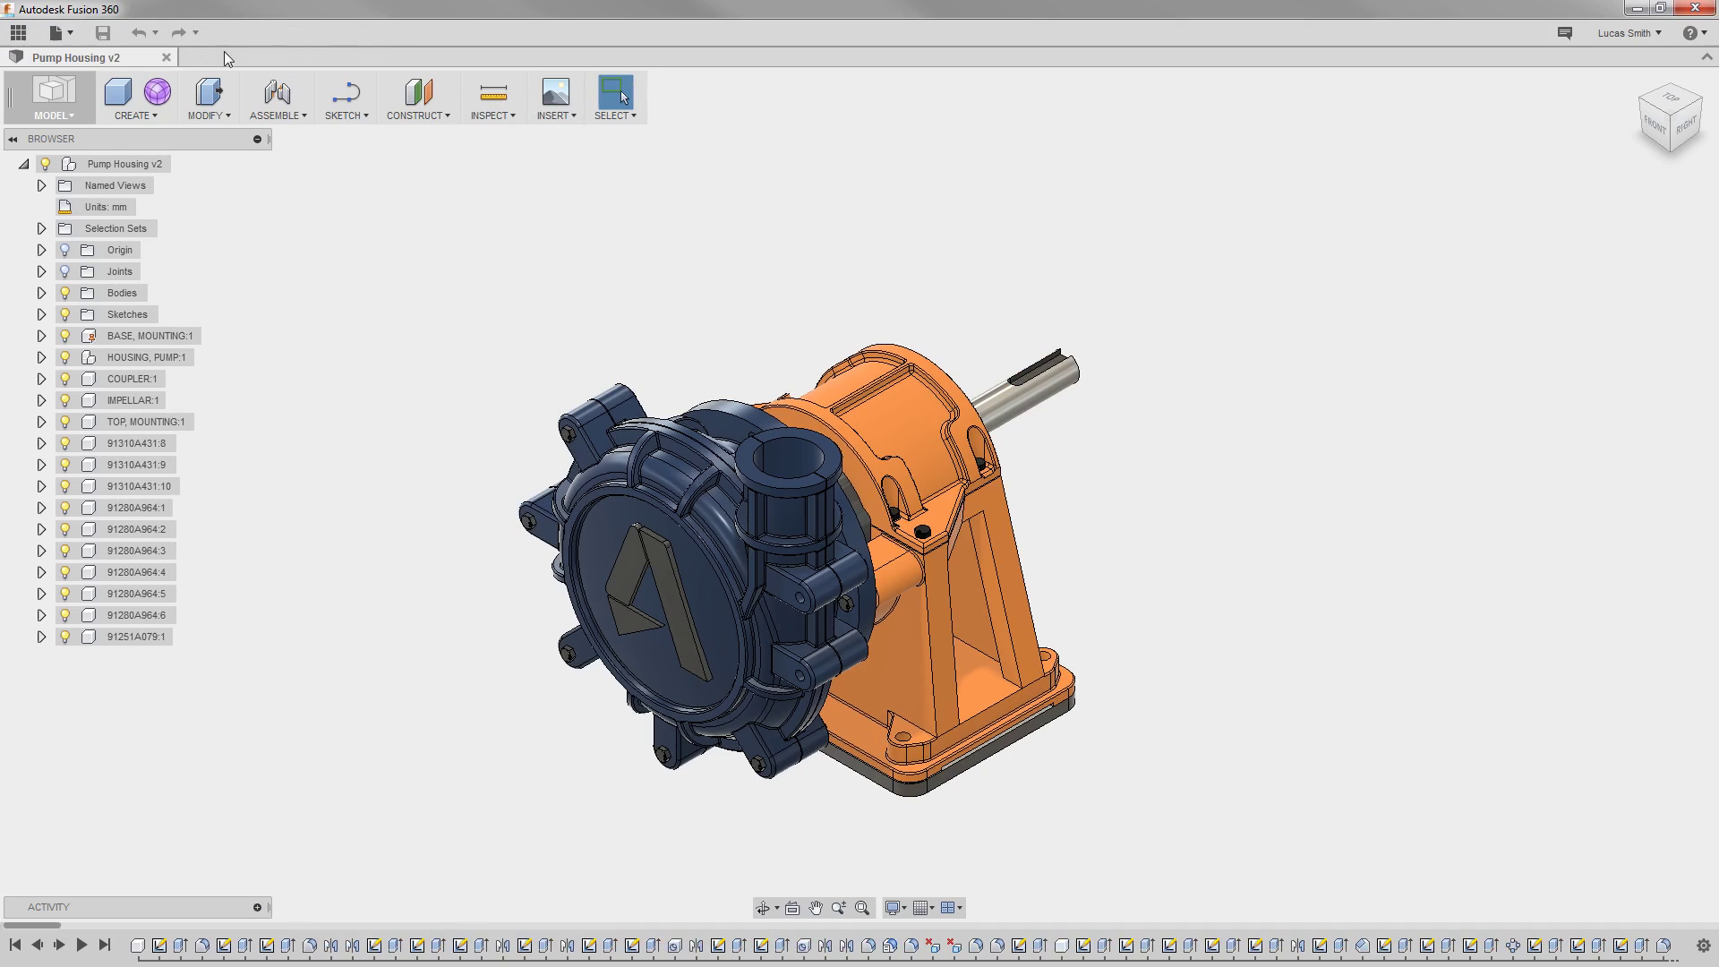
click(77, 36)
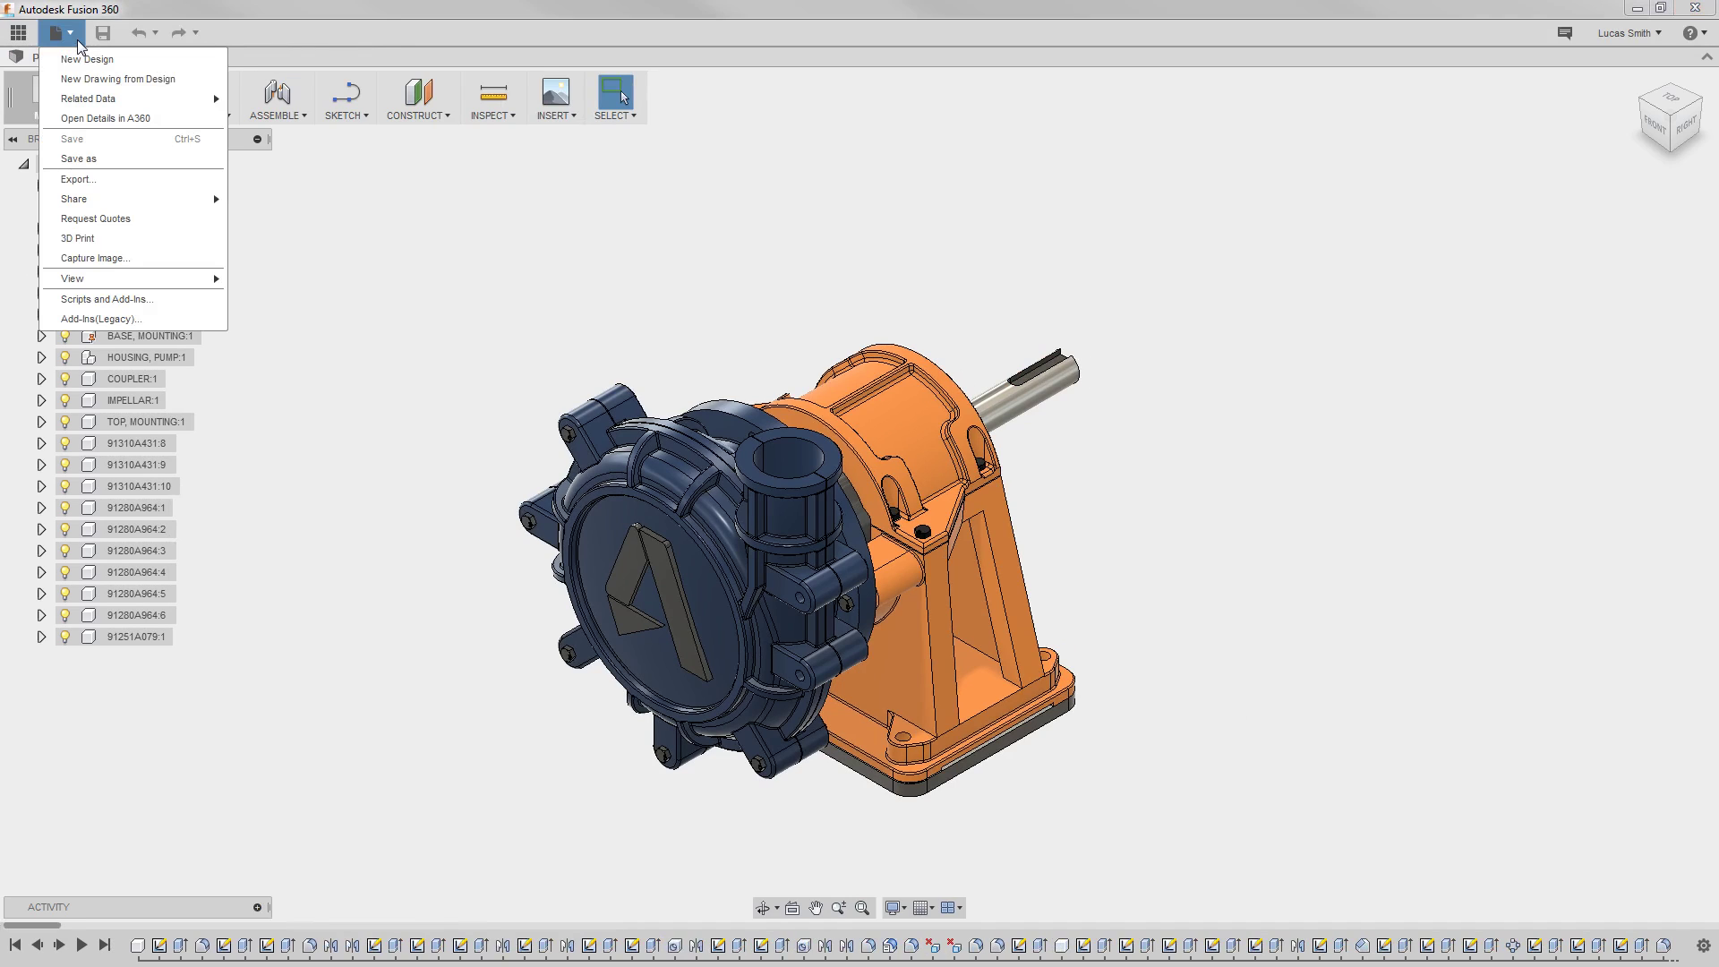
click(83, 59)
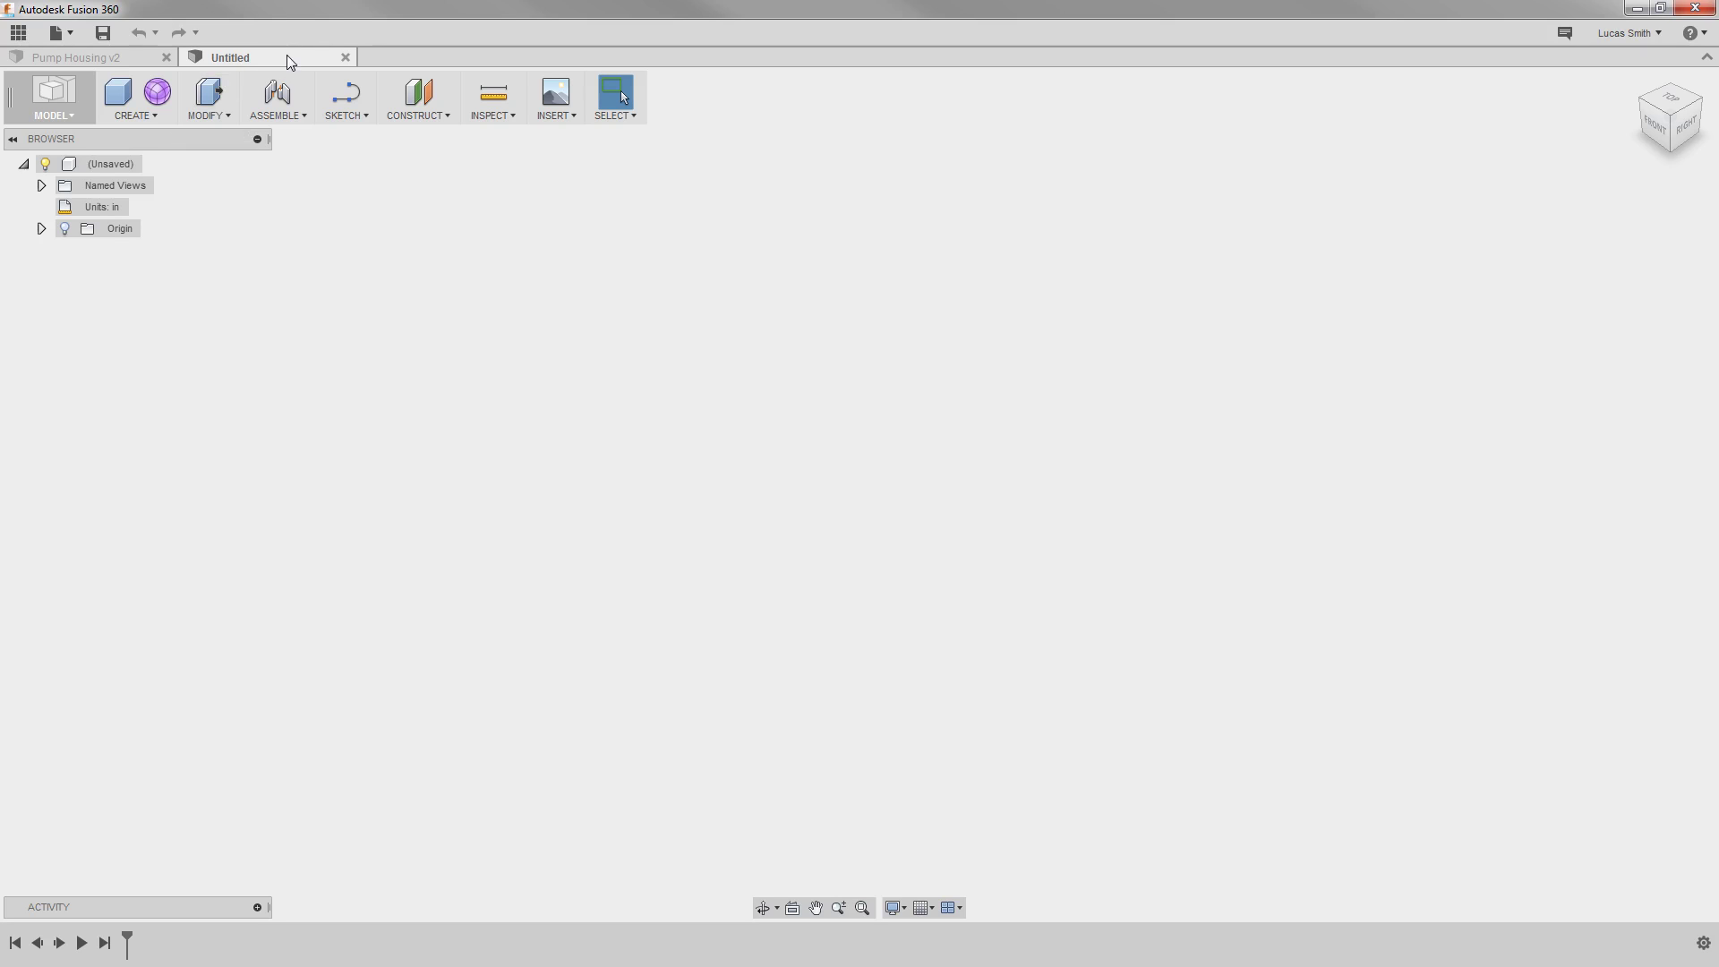
Close the Untitled design, then zoom, pan and orbit Pump Housing to its right side.
click(351, 60)
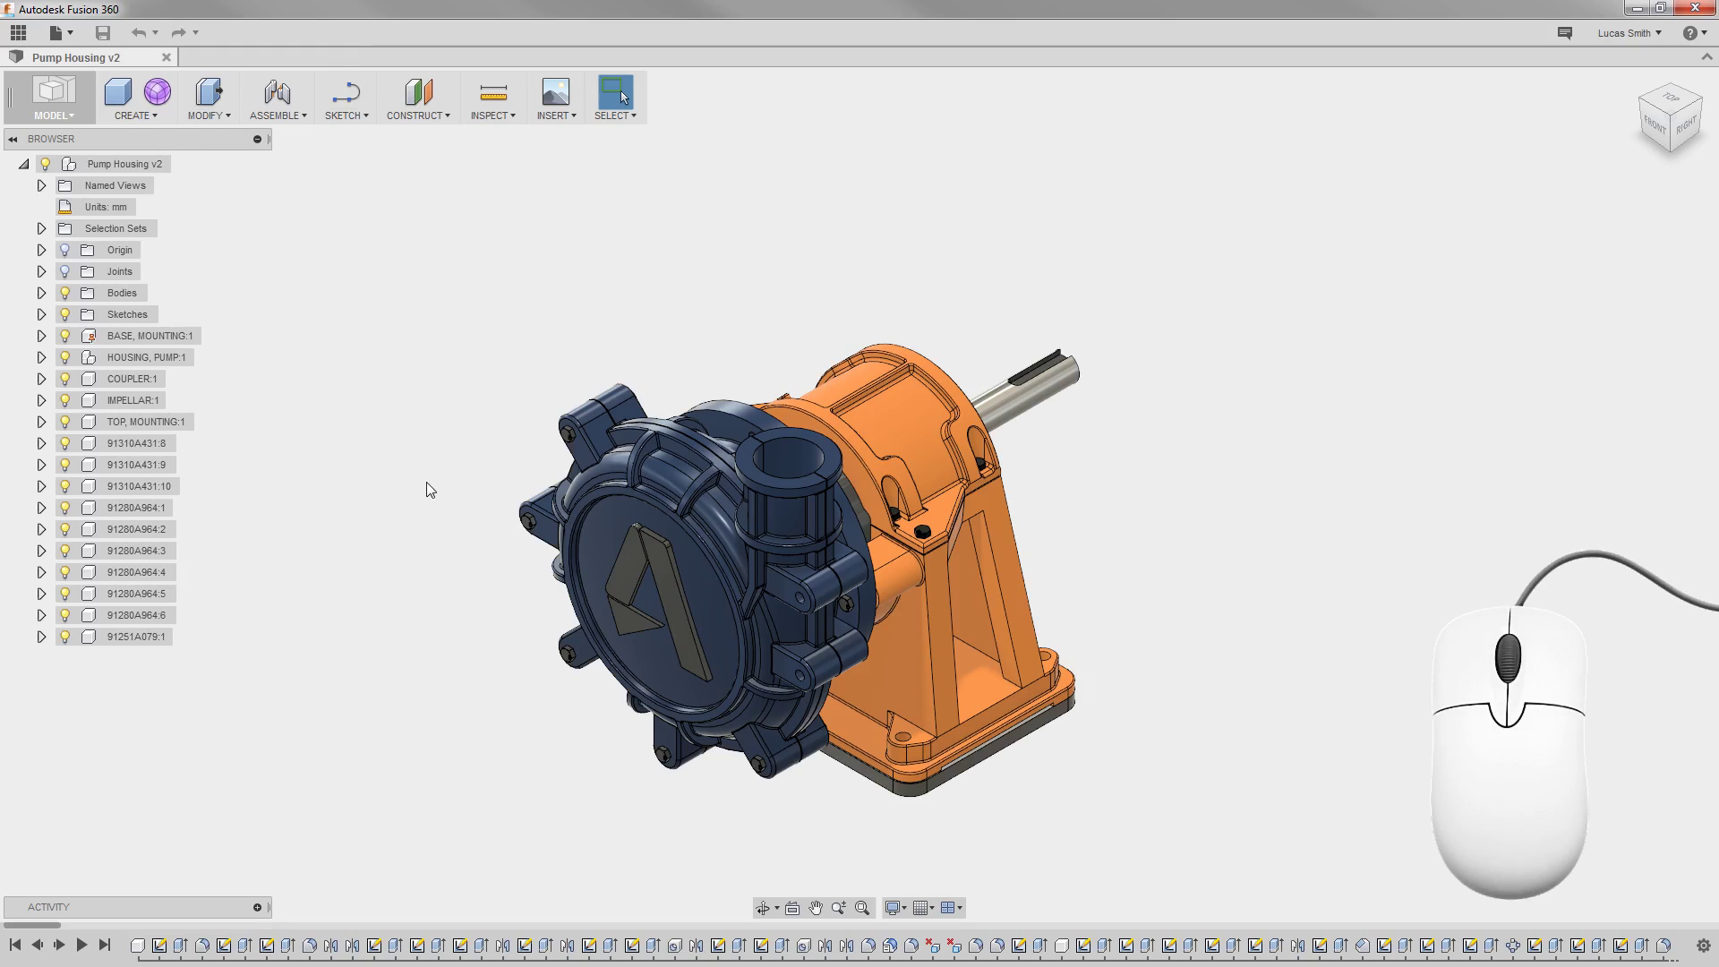
scroll(676, 639, up, 5)
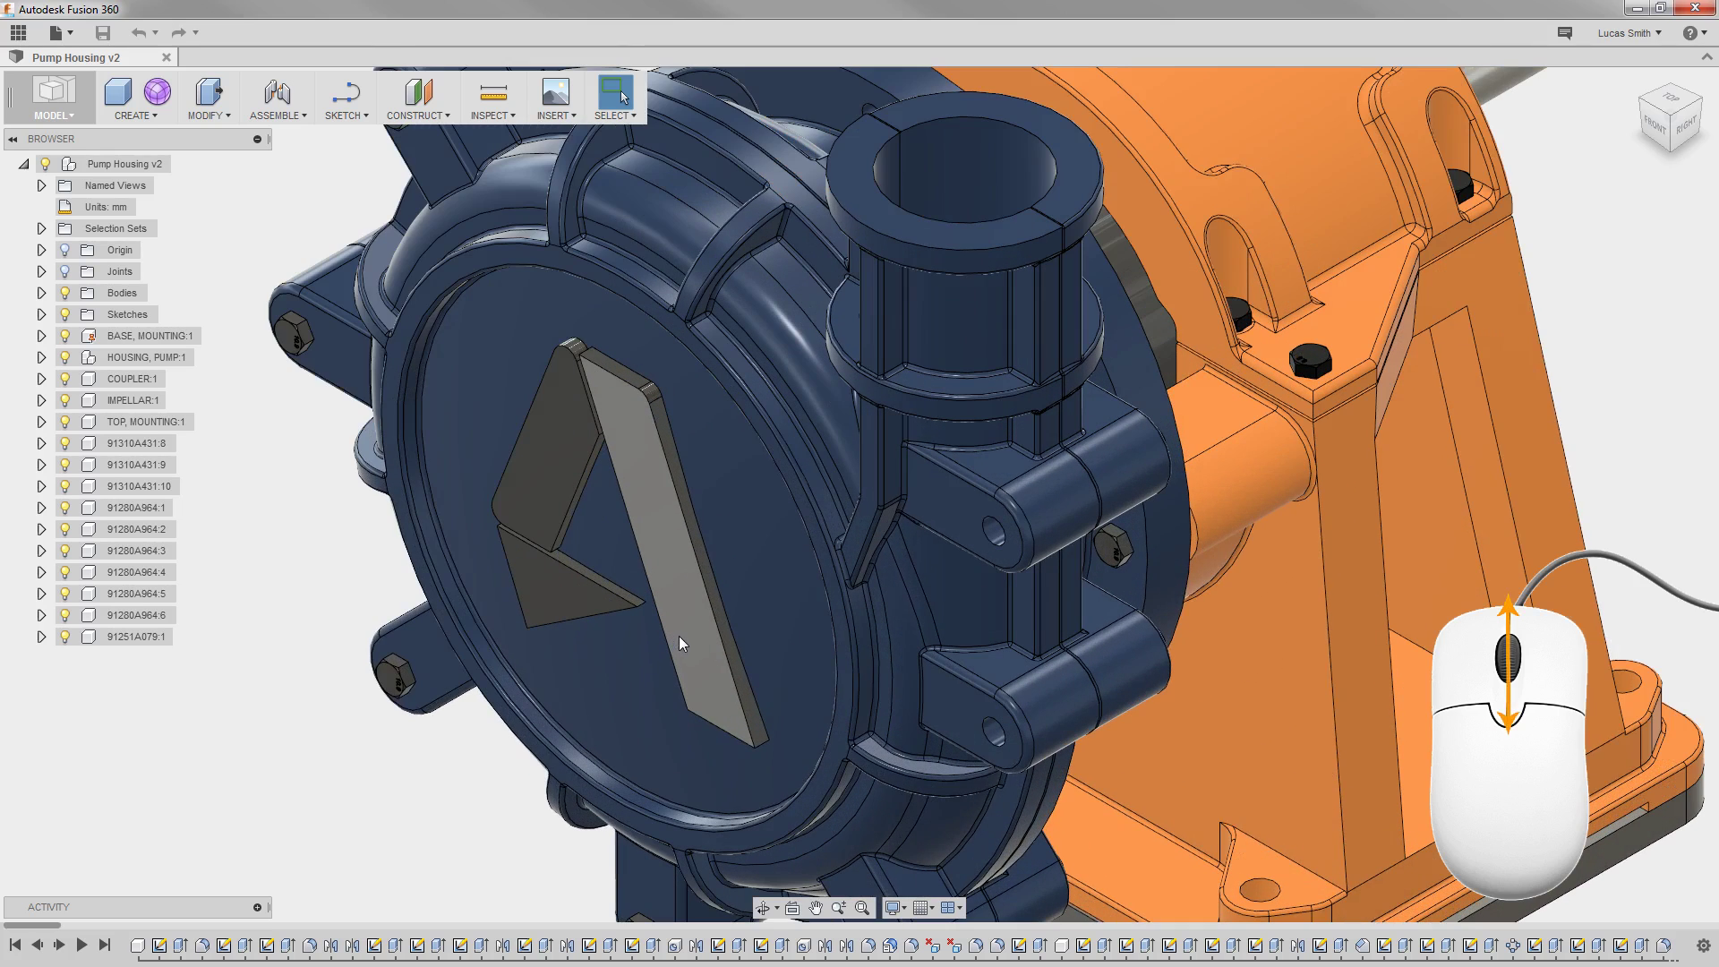
scroll(679, 639, down, 5)
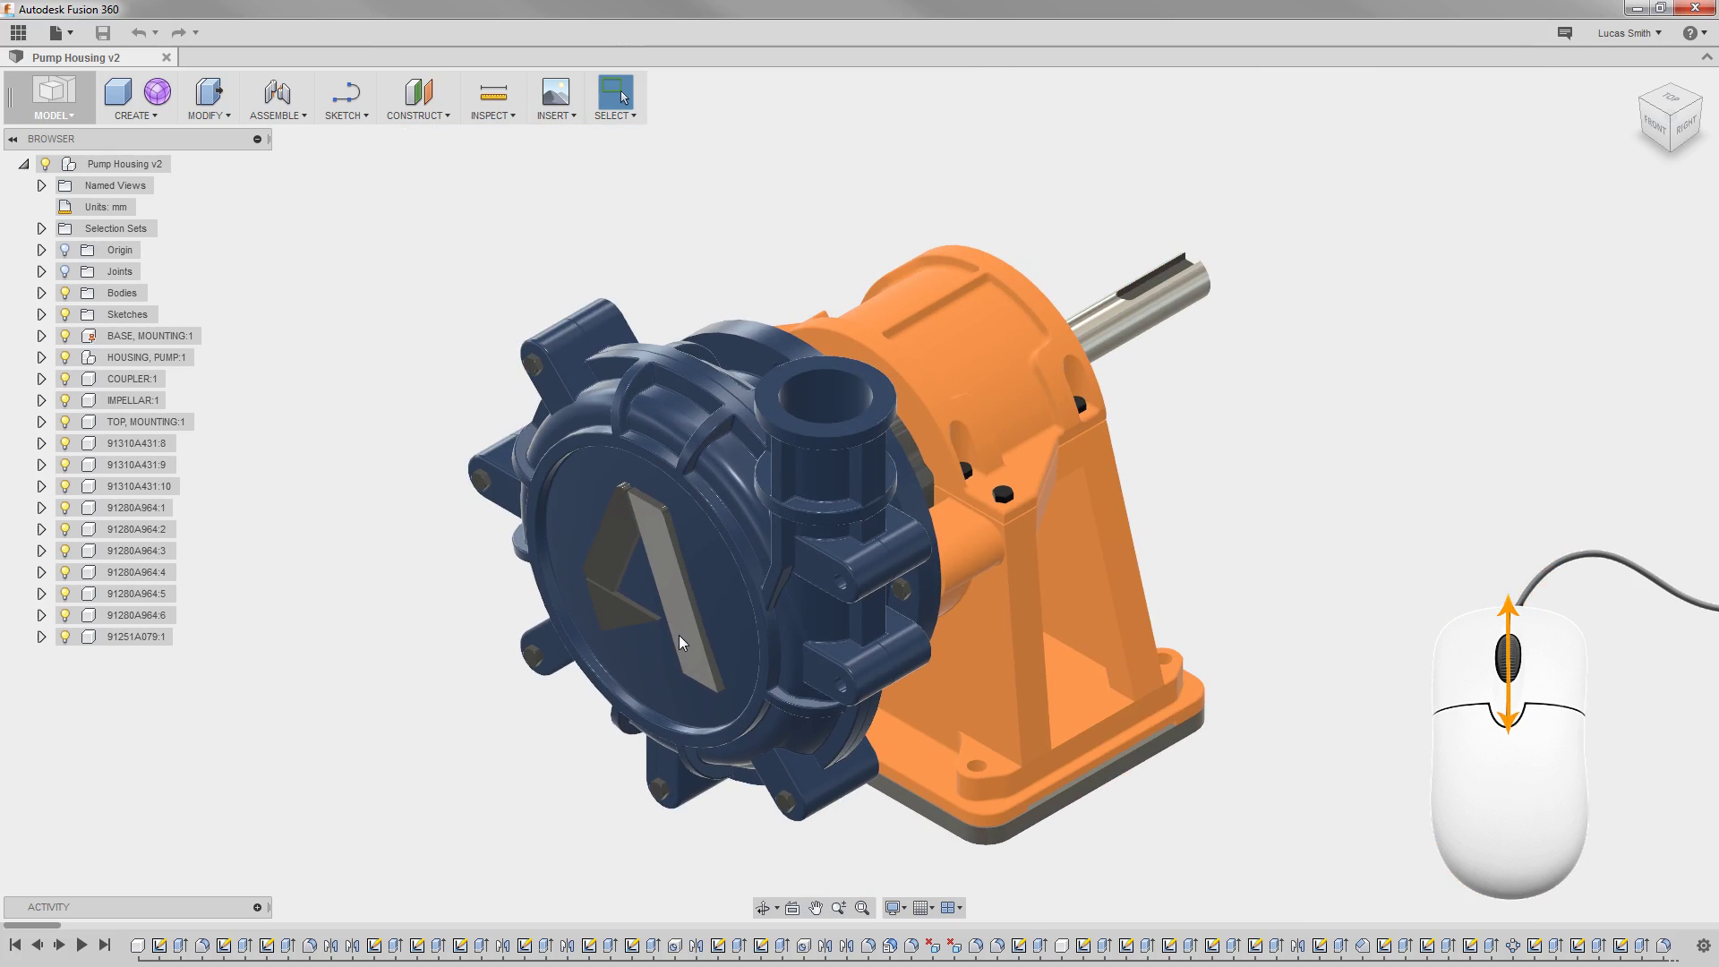
scroll(410, 549, down, 3)
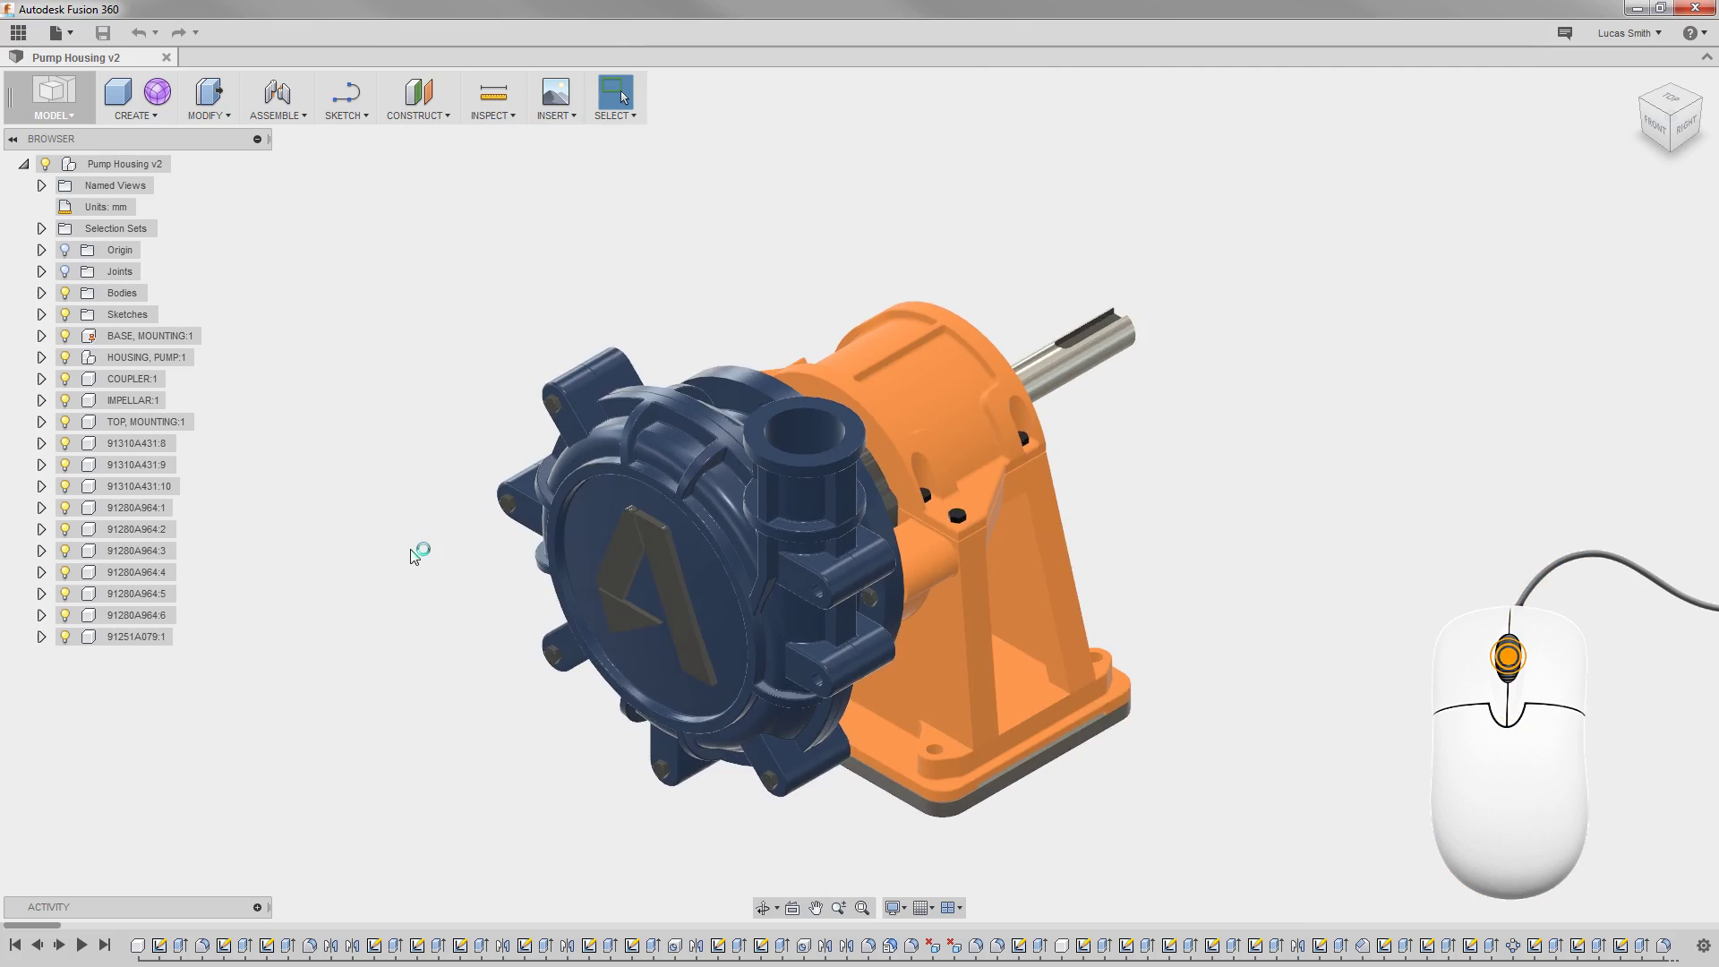
middle_drag(429, 680, 450, 582)
shift+middle_drag(455, 651, 411, 645)
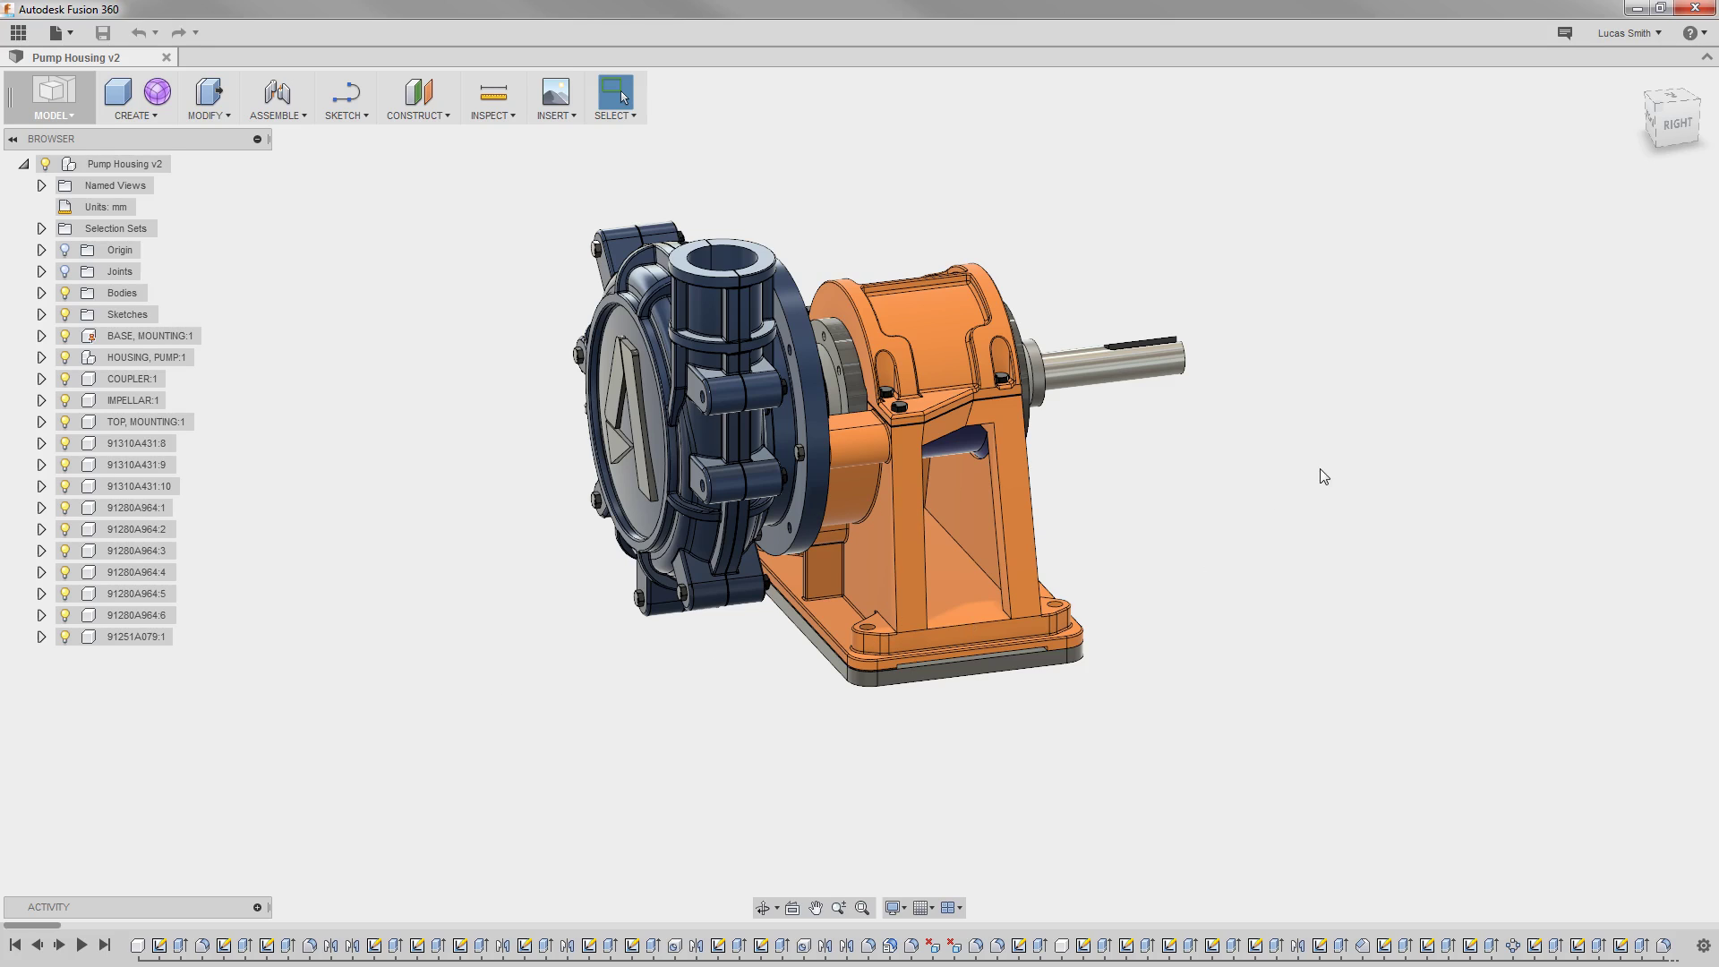
View the pump from FRONT, rotate it a quarter turn and back, then return Home.
click(1652, 118)
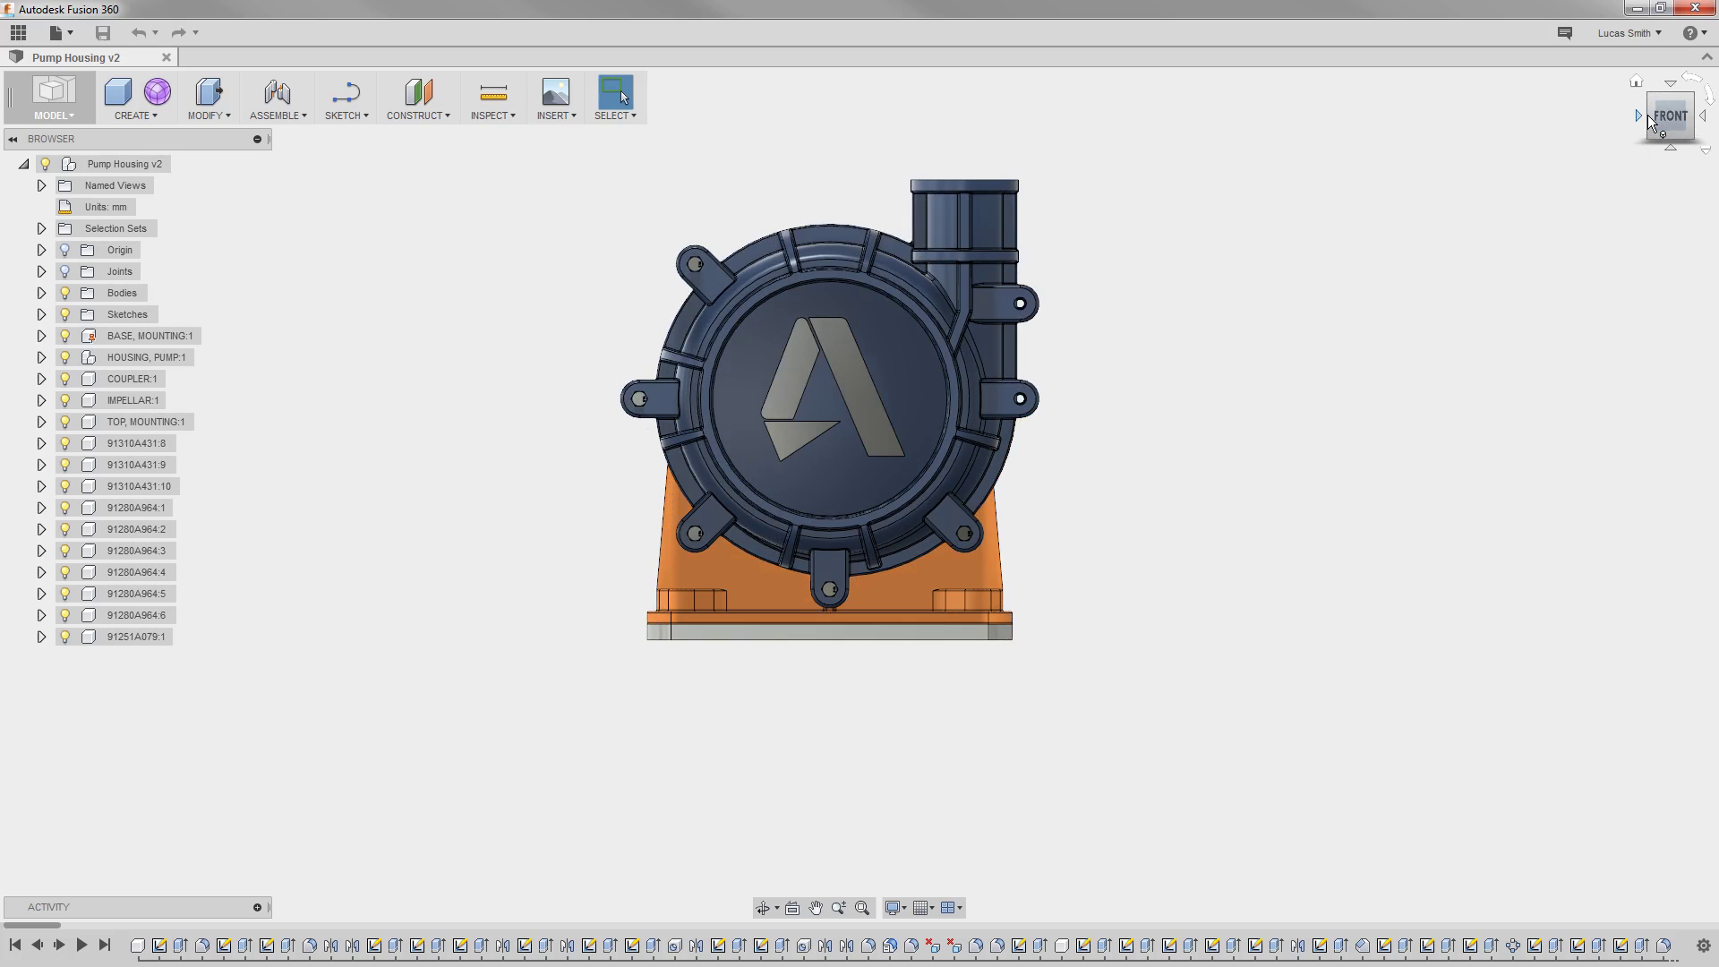
click(1709, 97)
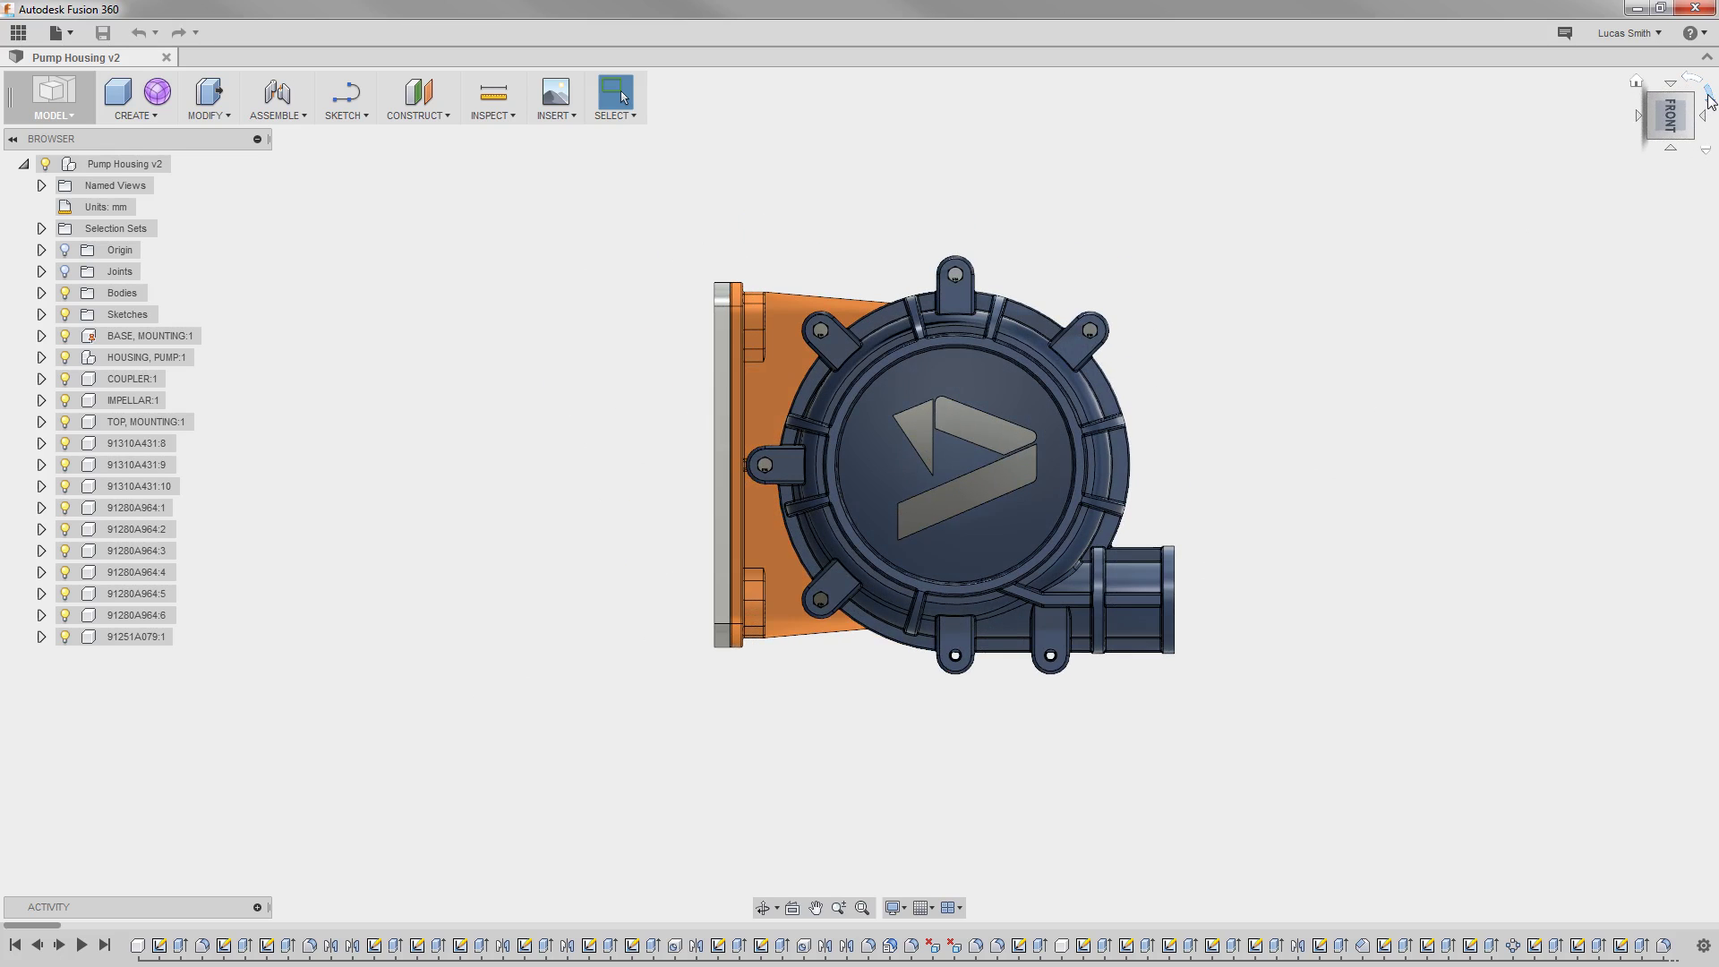
click(1696, 82)
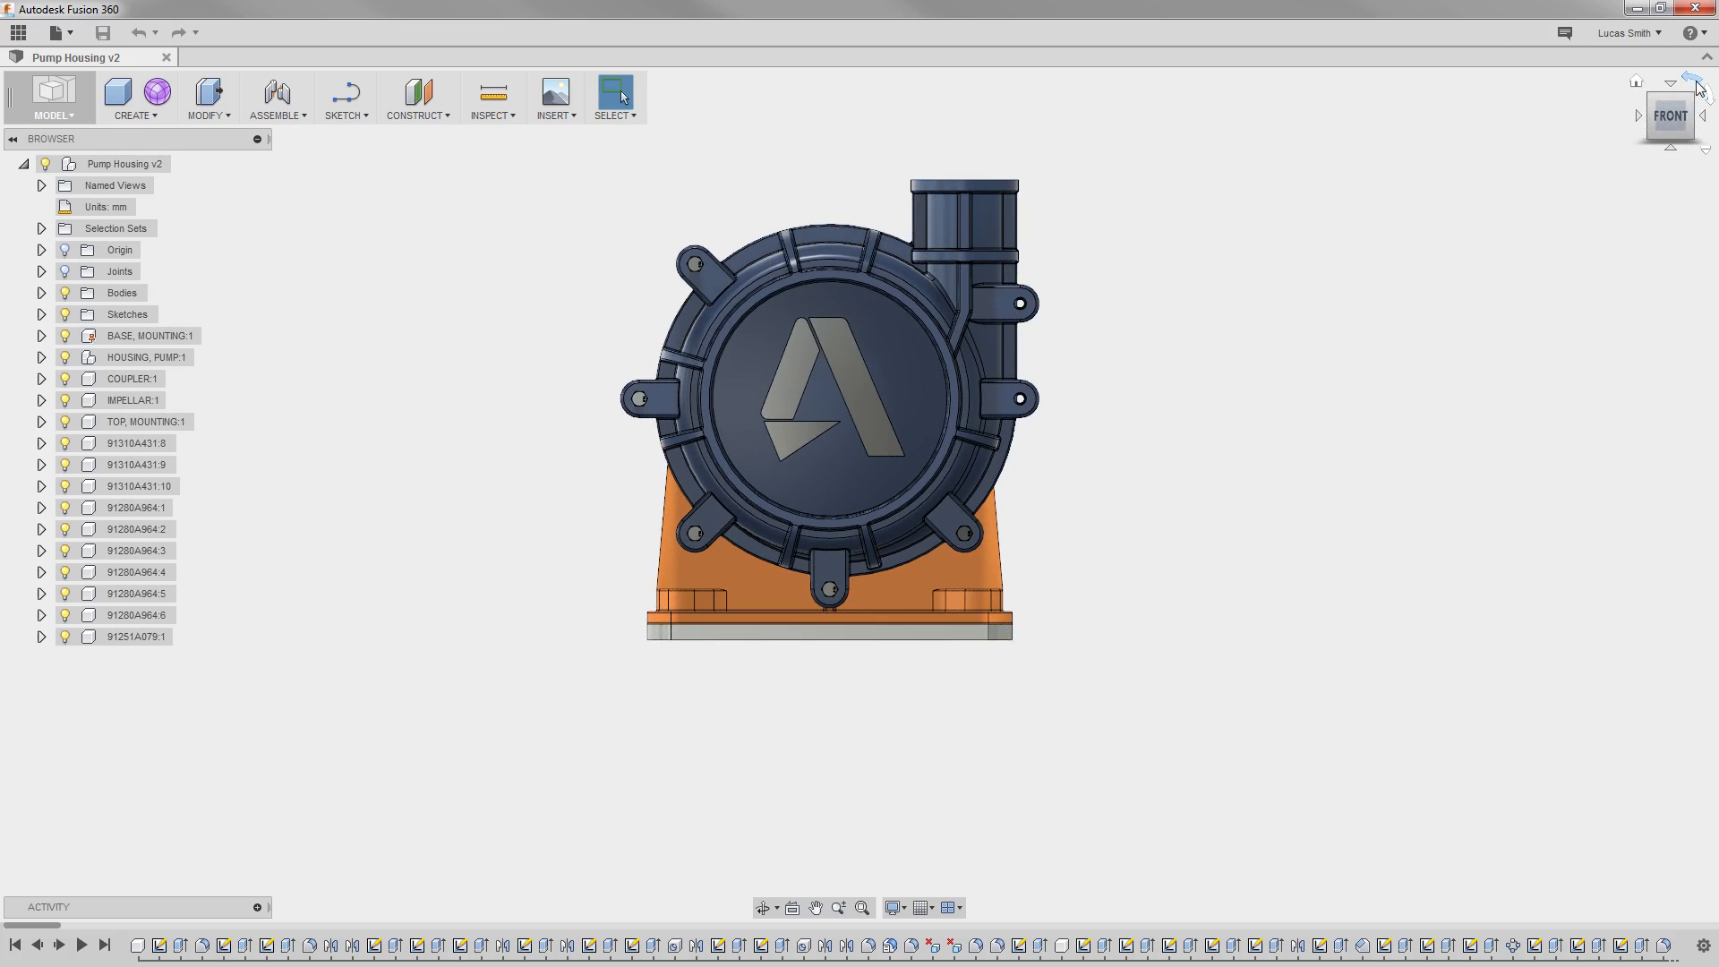
click(1637, 82)
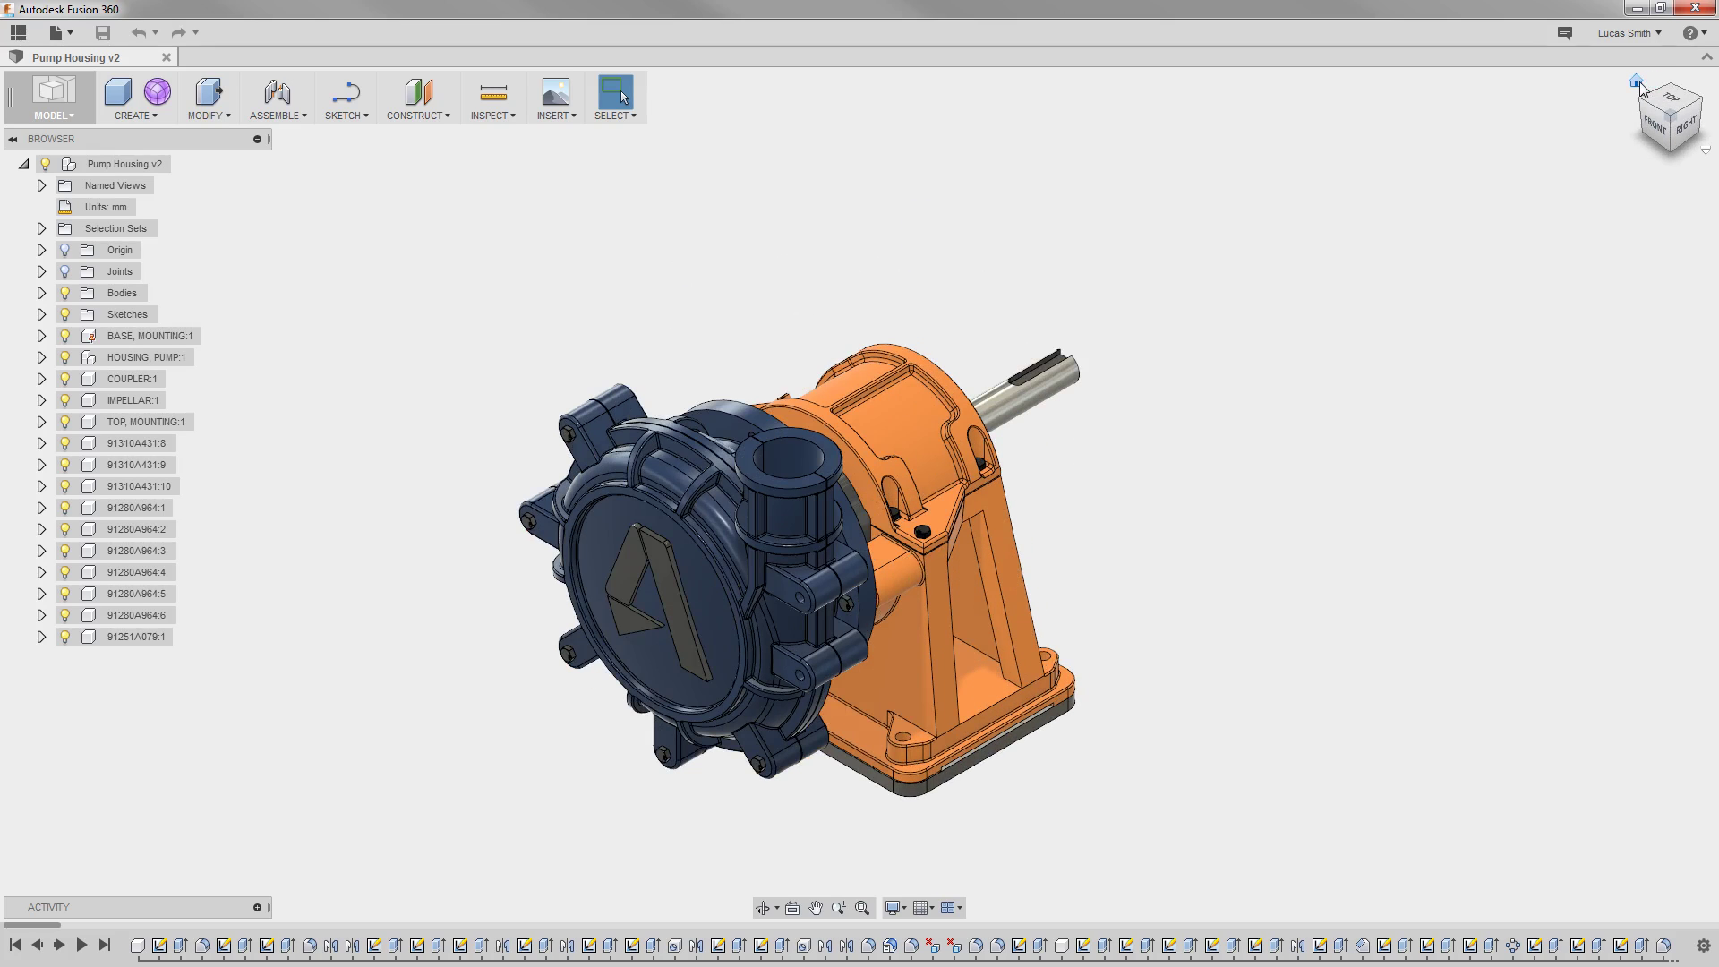
Switch to Perspective, then Perspective with Ortho Faces, checking the FRONT and Home views.
click(1706, 151)
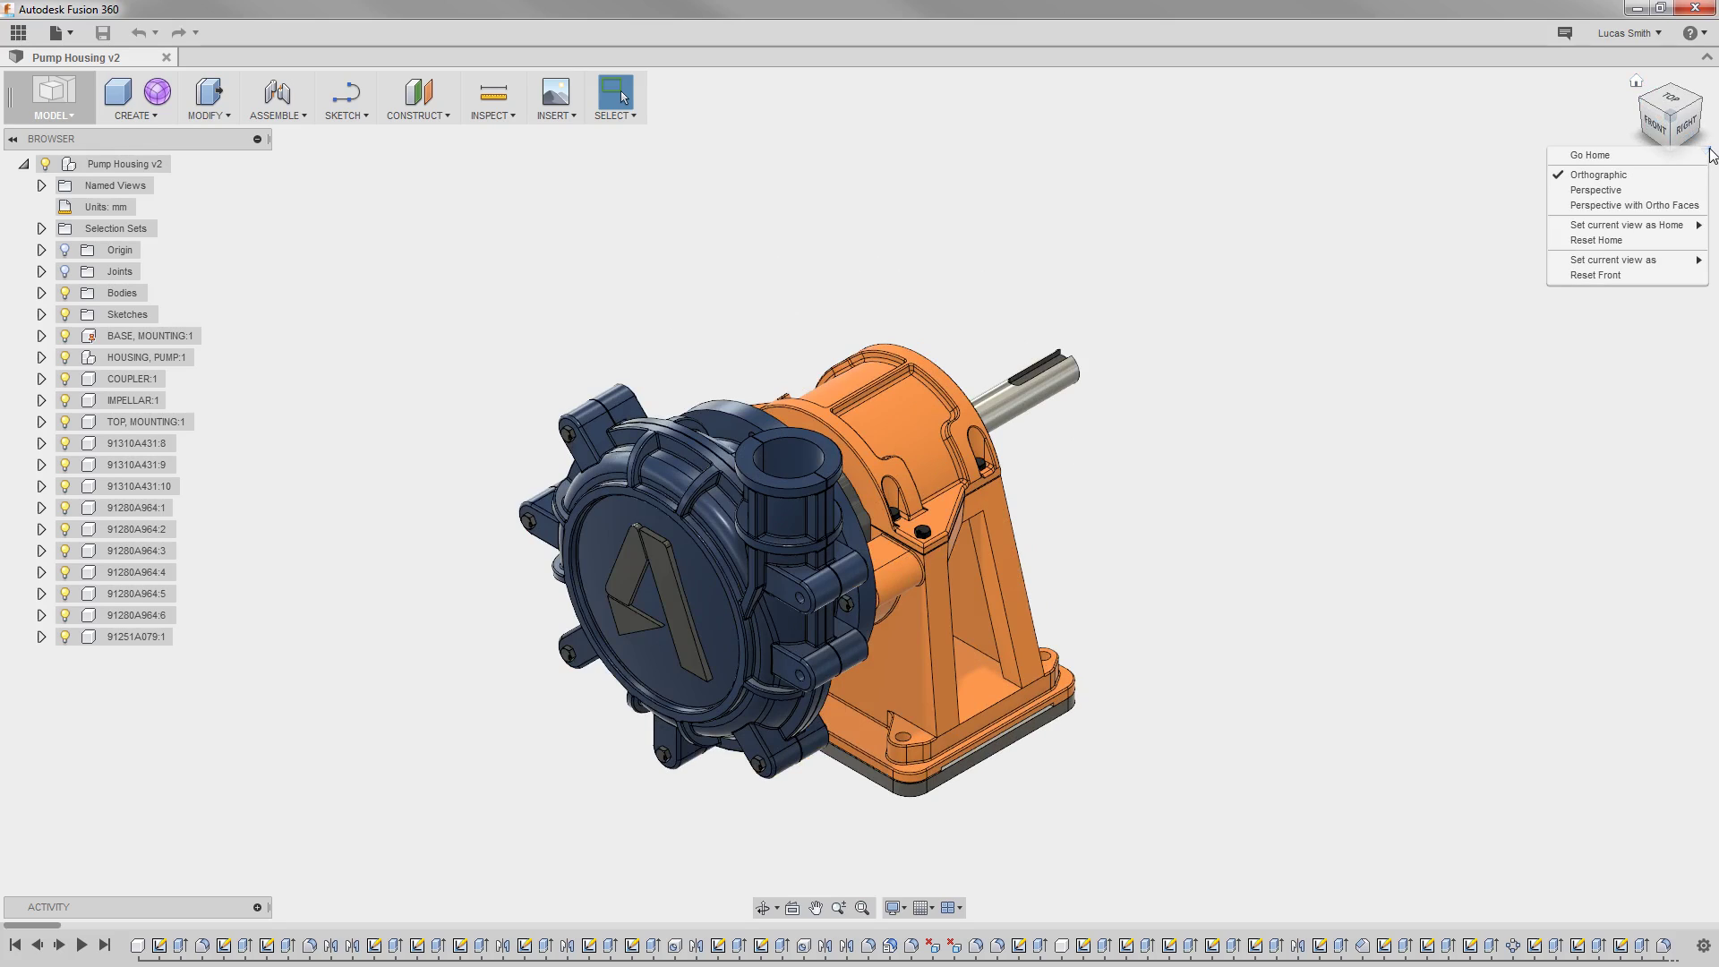
click(1634, 189)
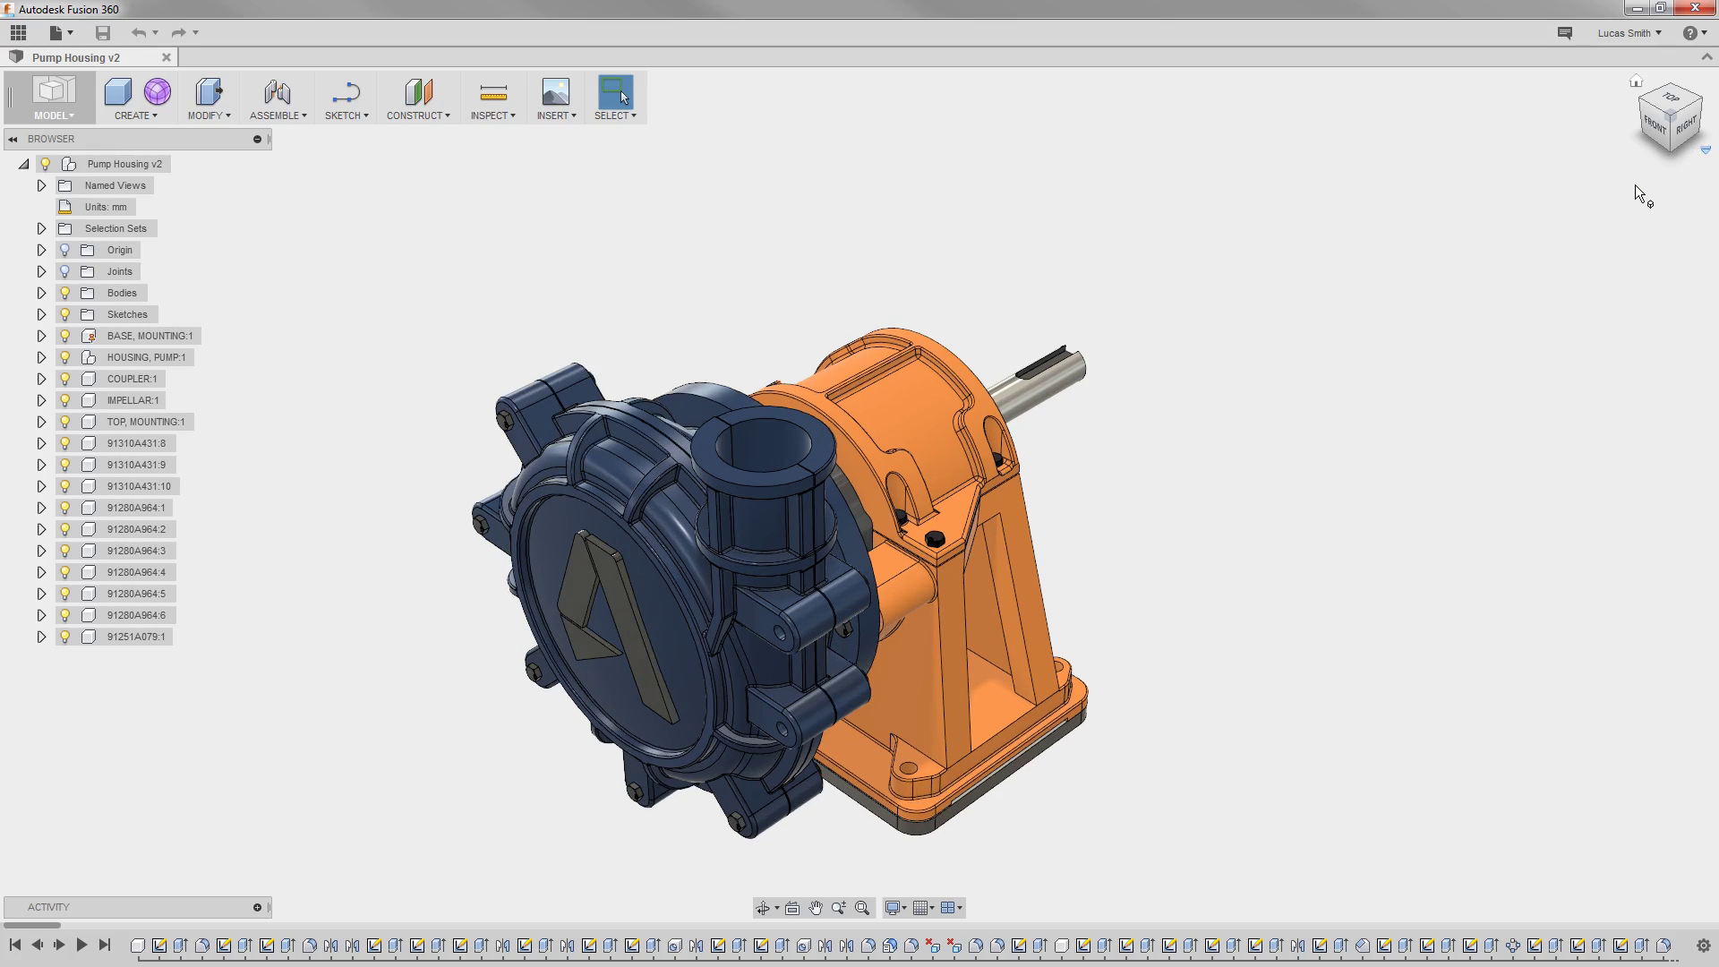
click(1704, 150)
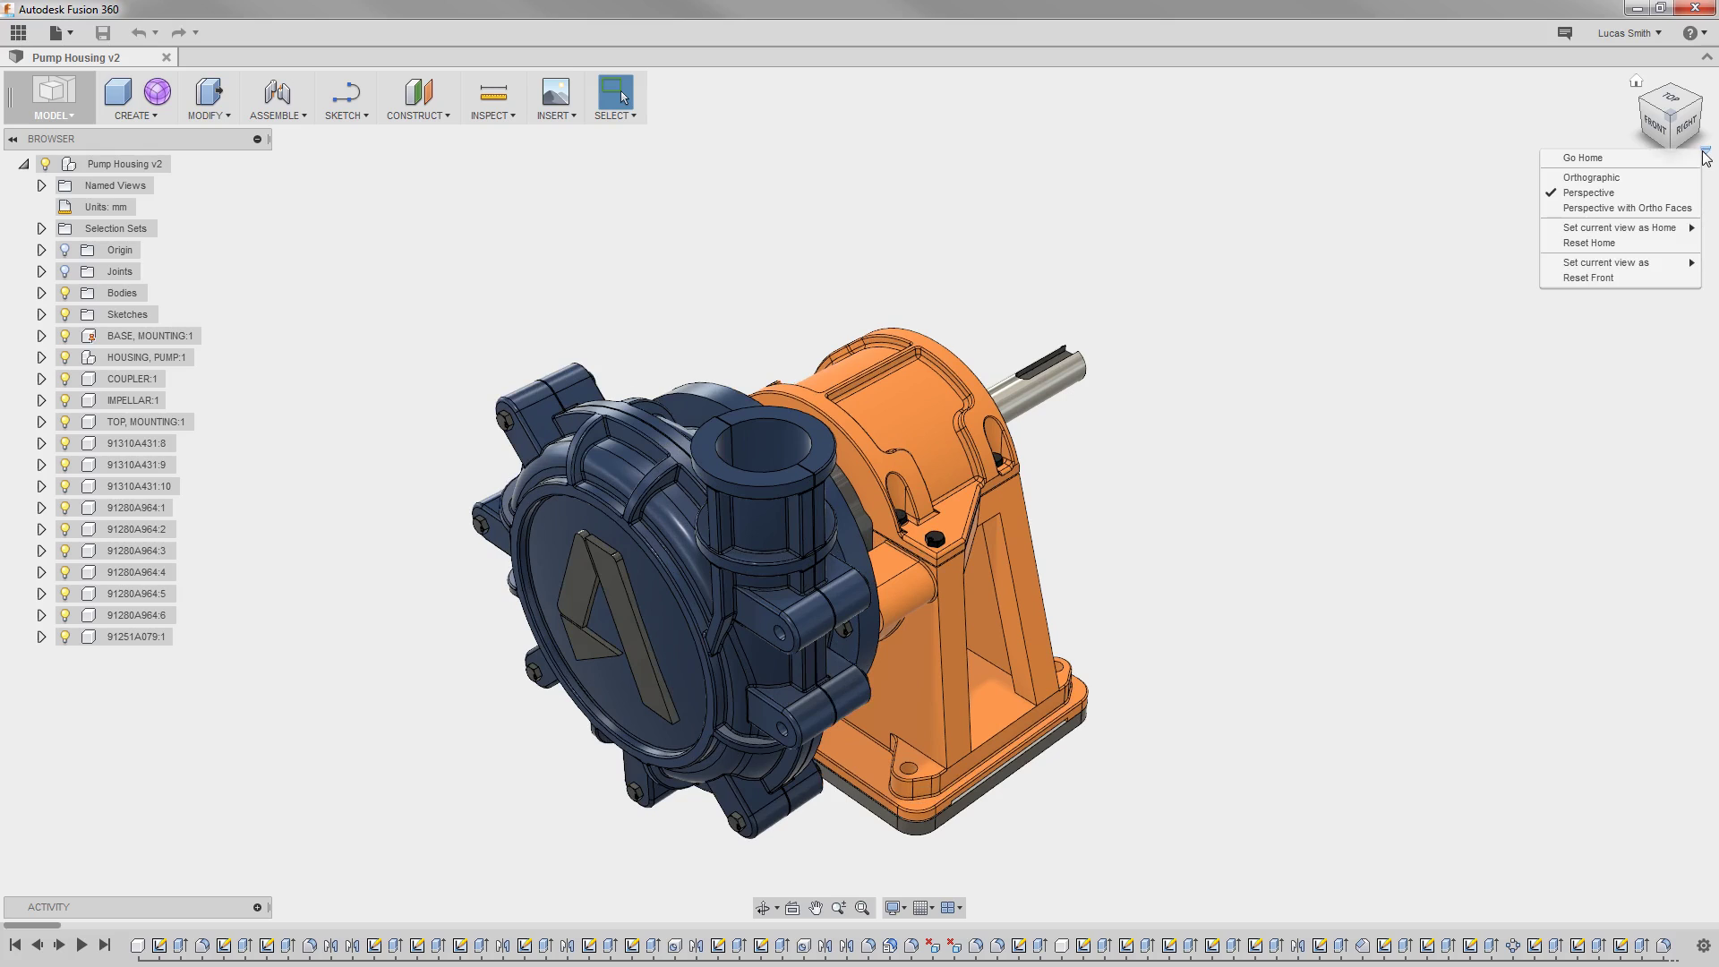
click(1647, 208)
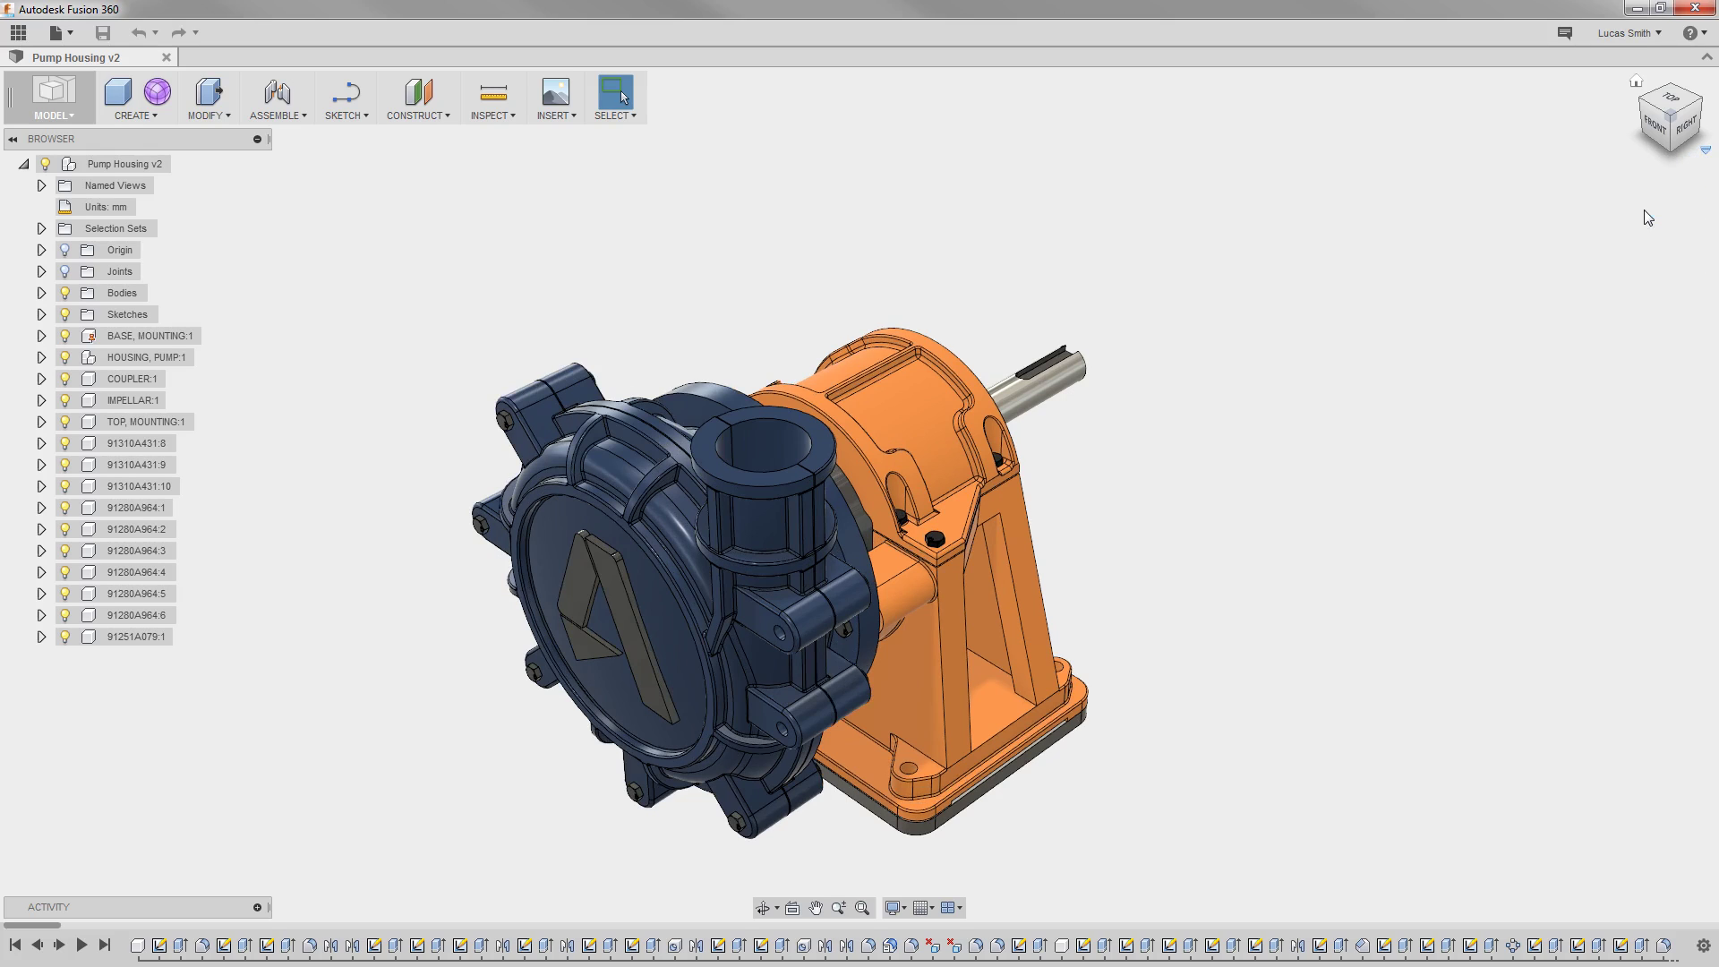
click(1656, 136)
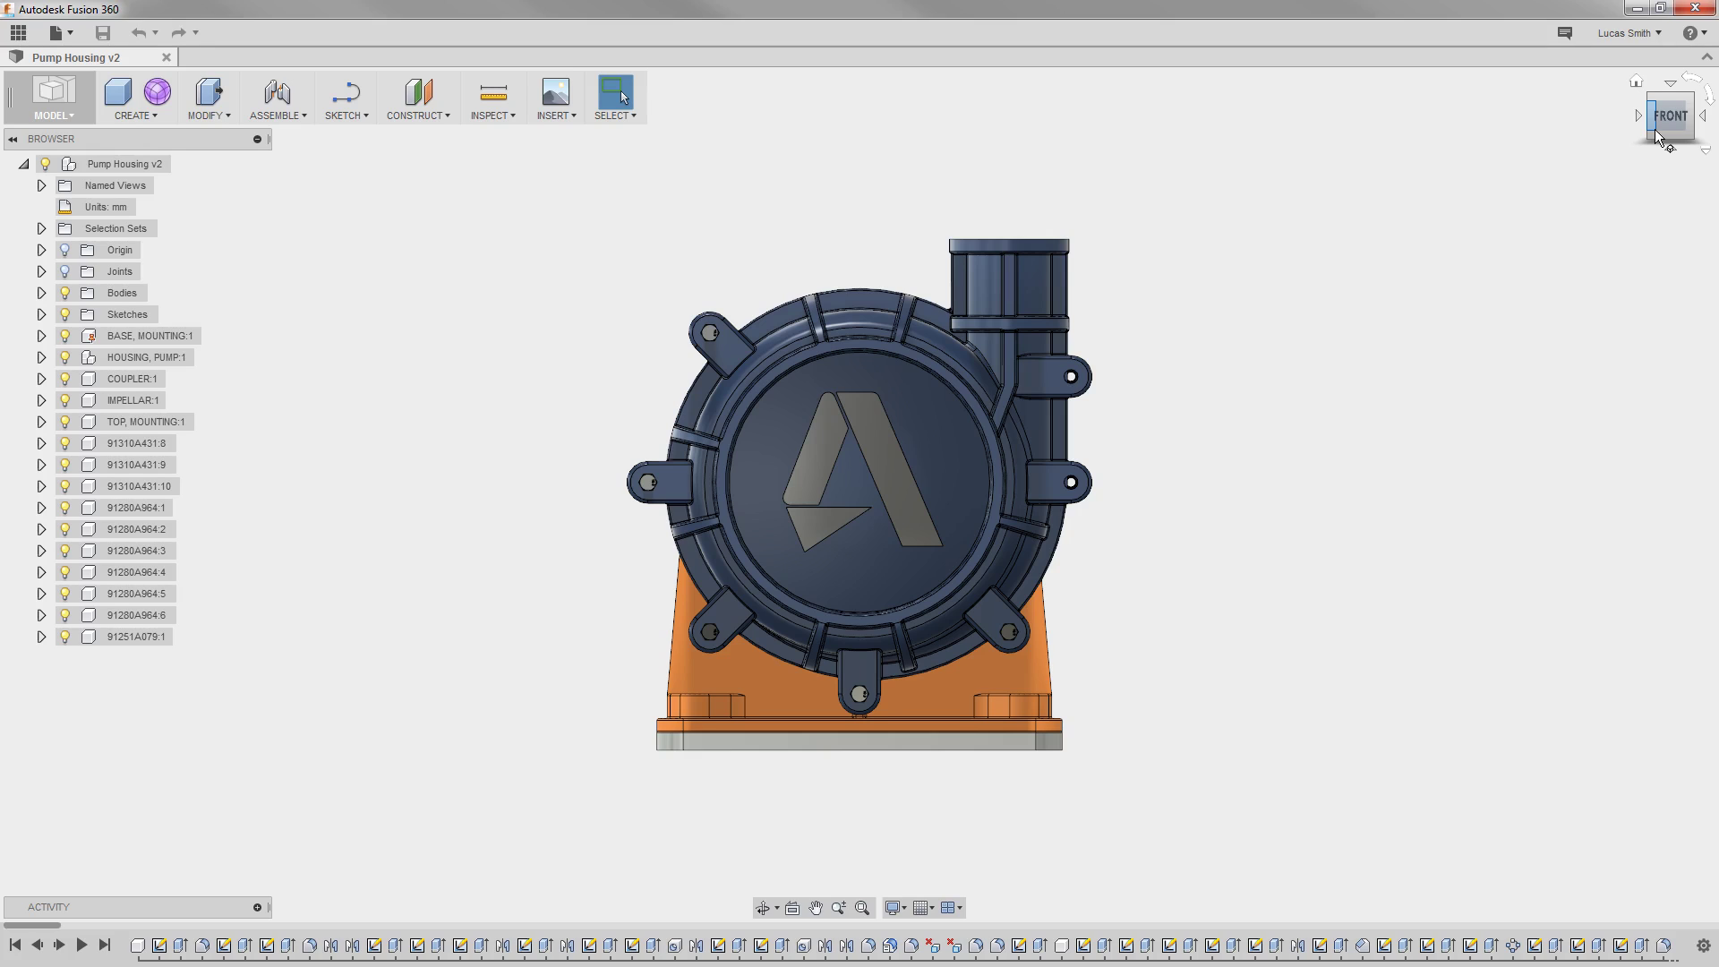
click(1635, 82)
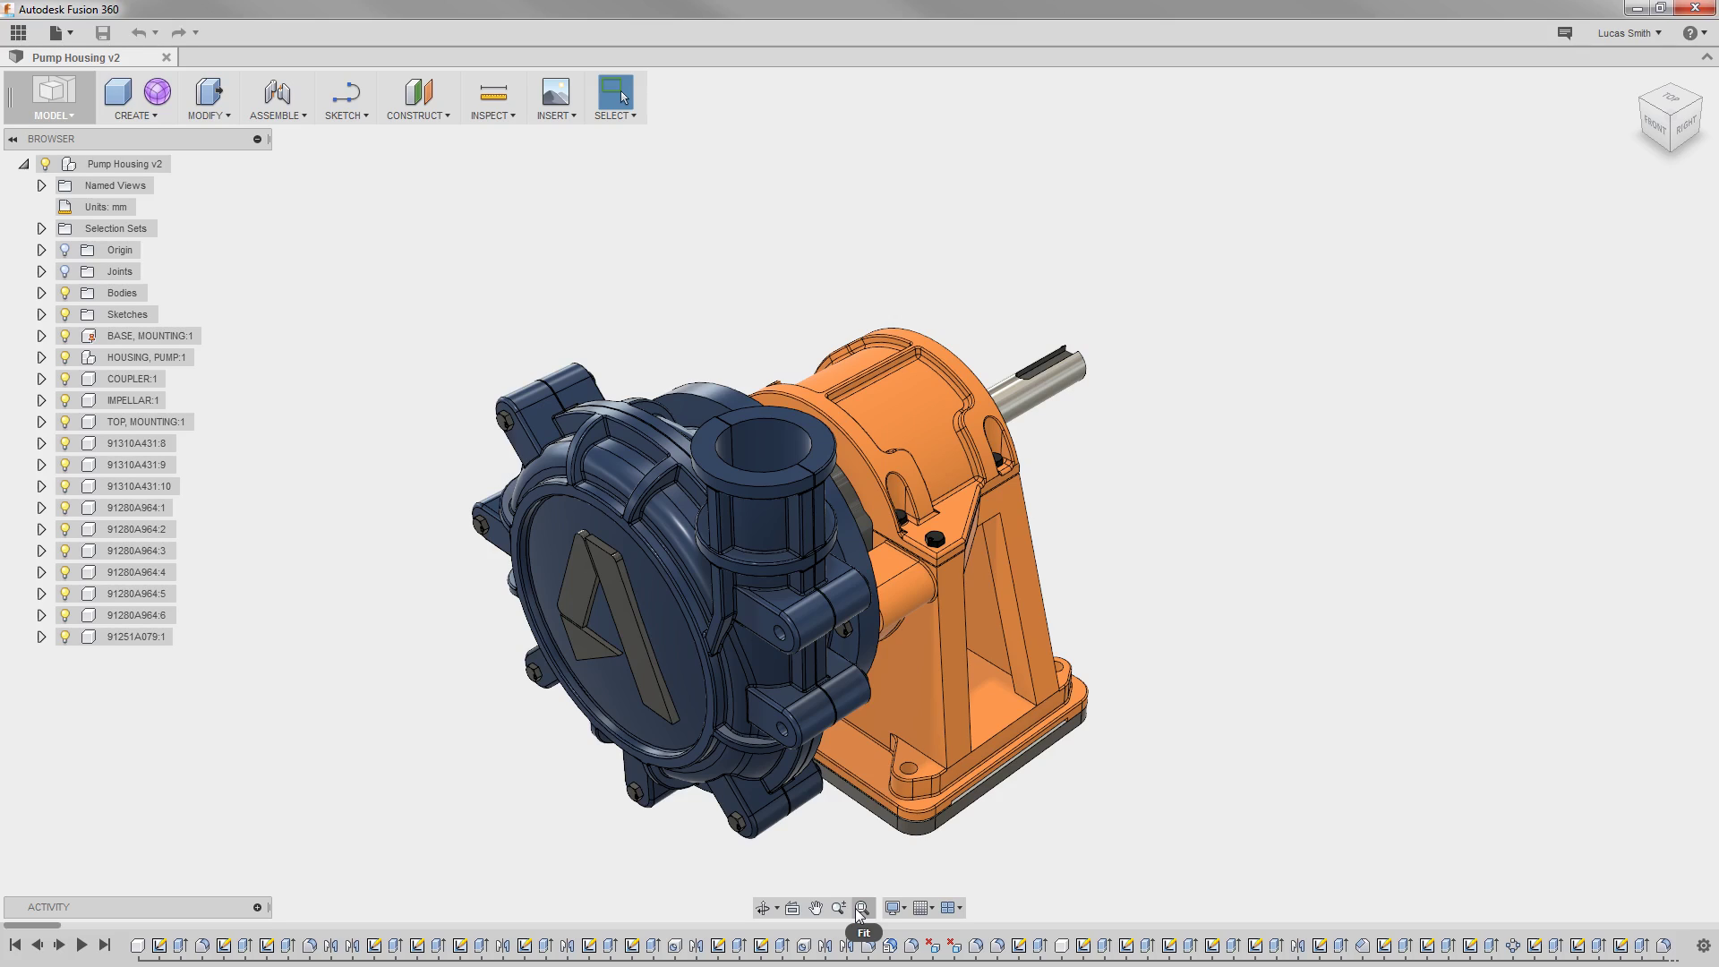
Look At the base plate face, then orbit to front-right isometric and pan to frame the pump.
click(791, 909)
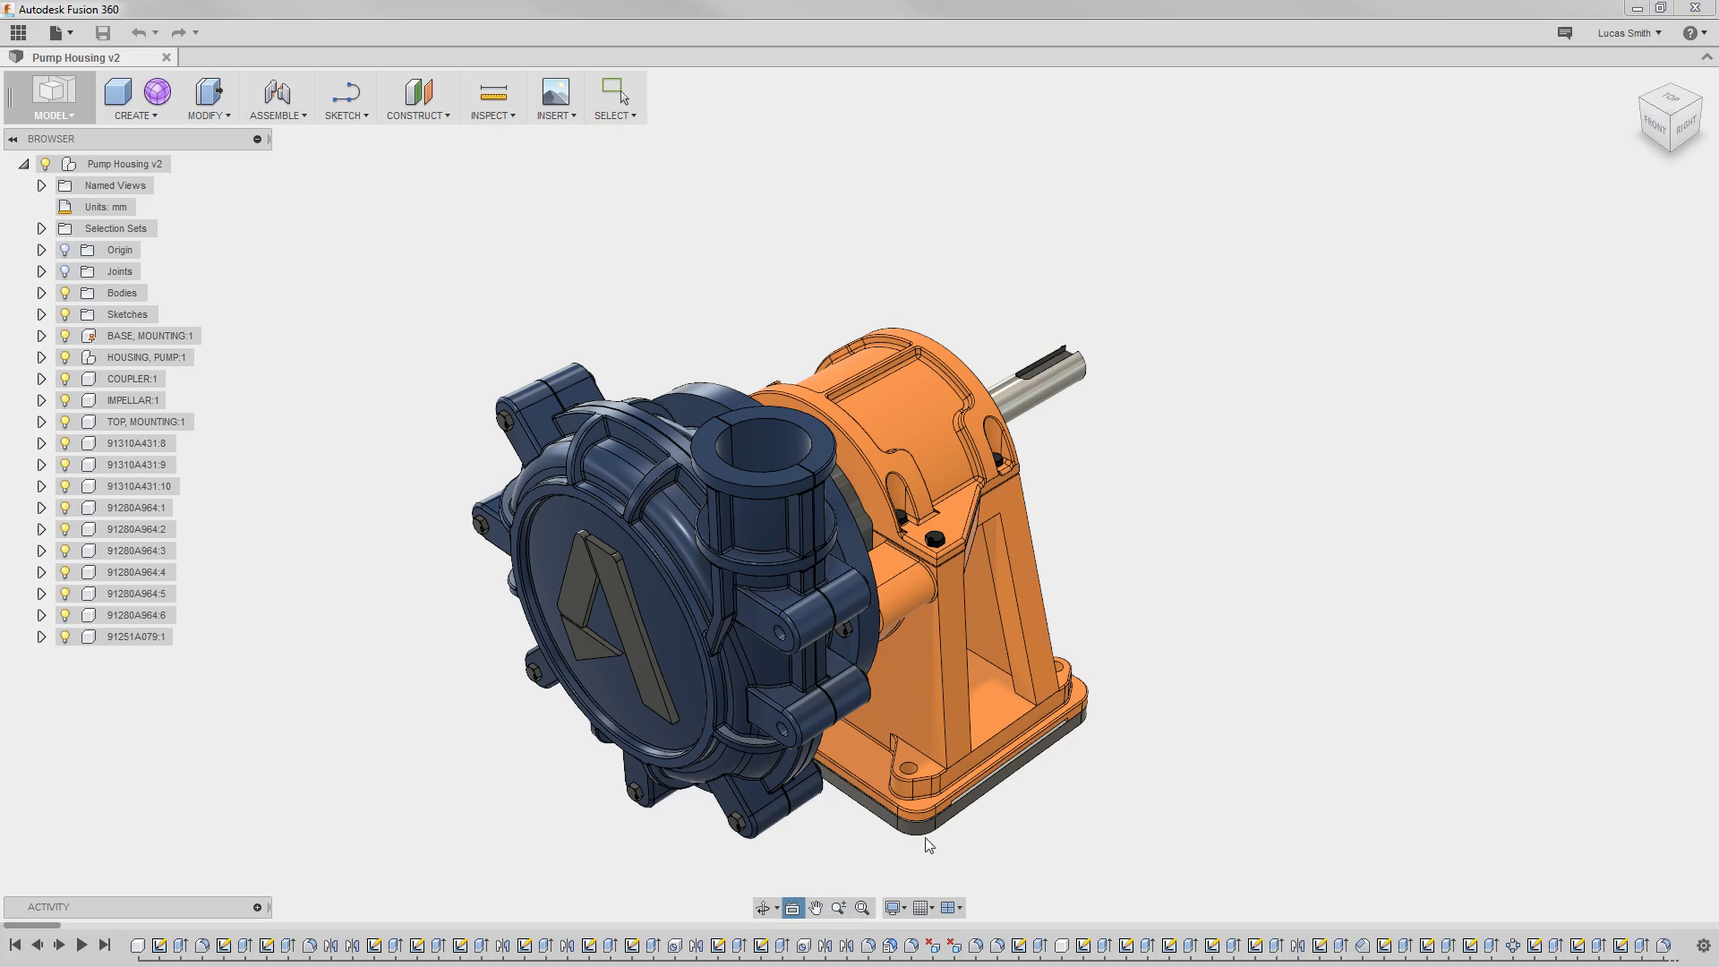
click(968, 803)
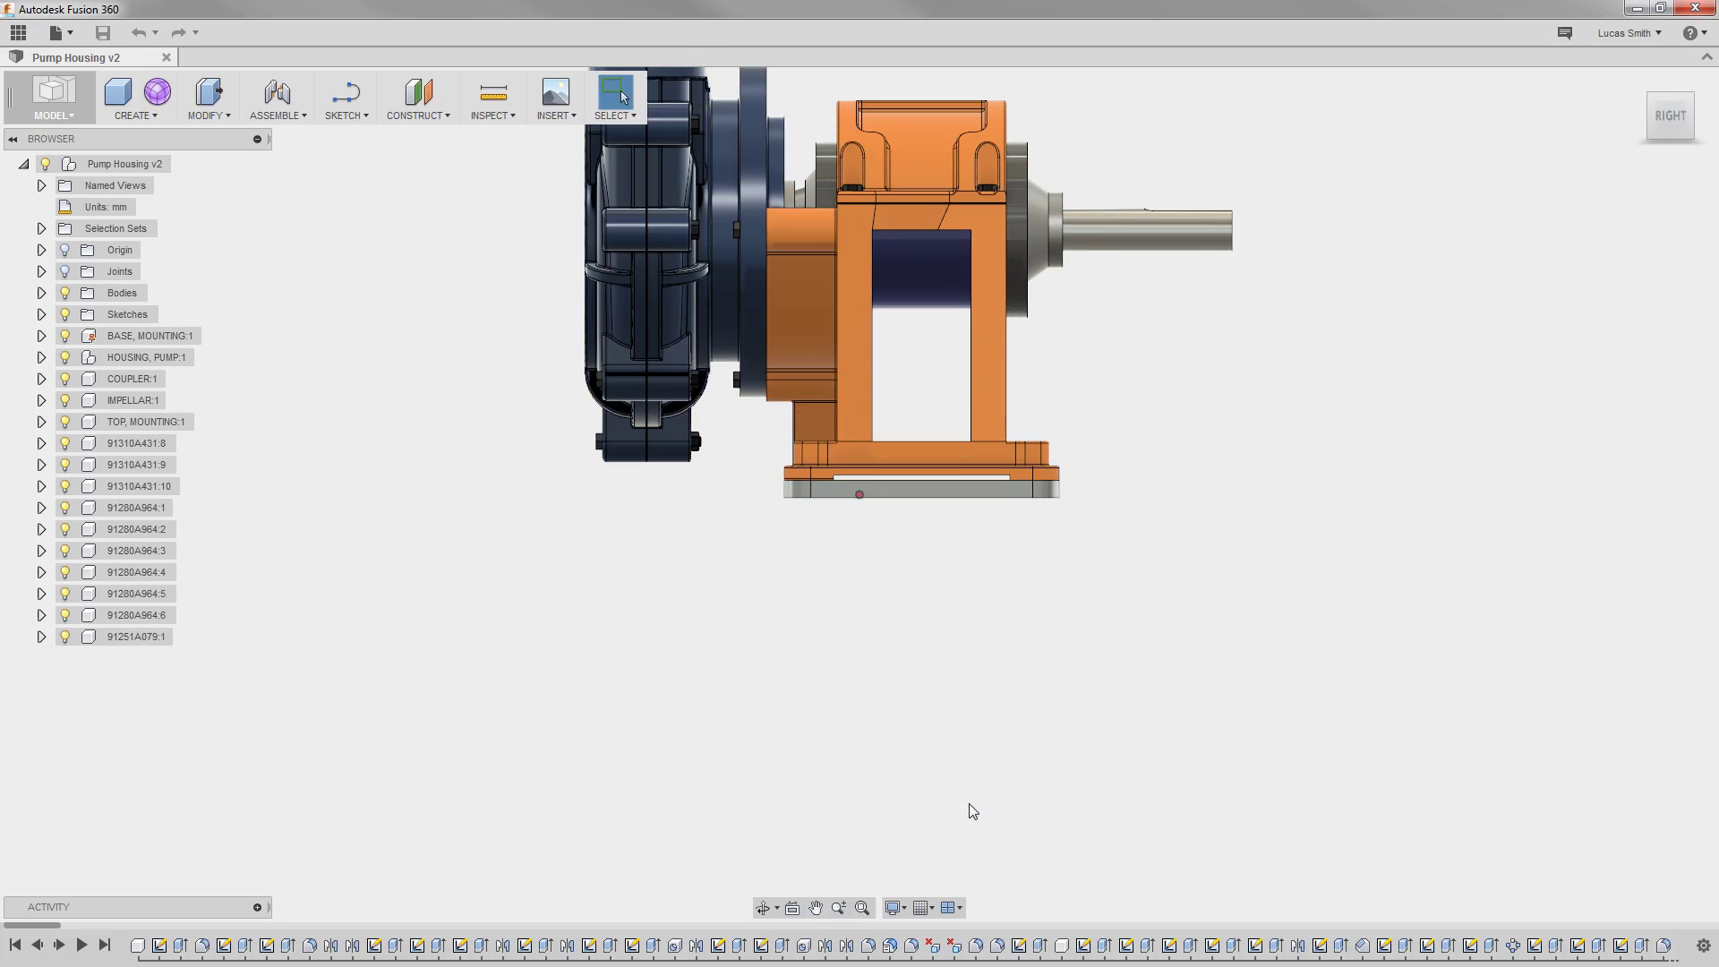
shift+middle_drag(868, 775, 947, 808)
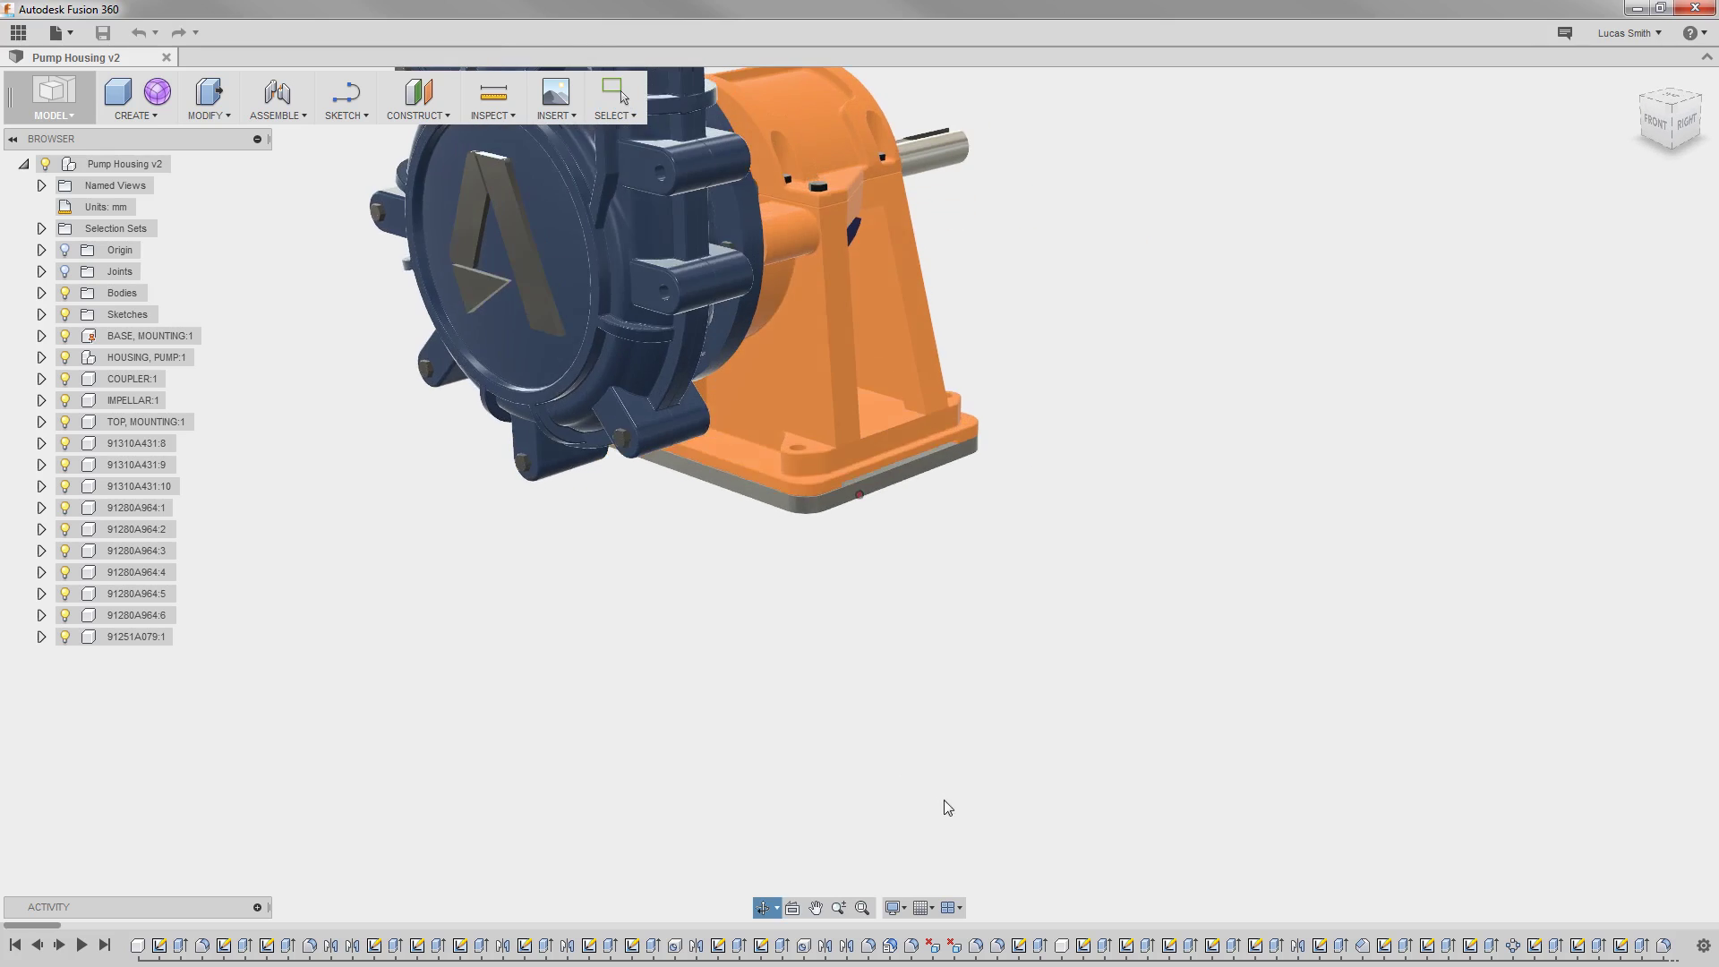
middle_drag(940, 671, 979, 771)
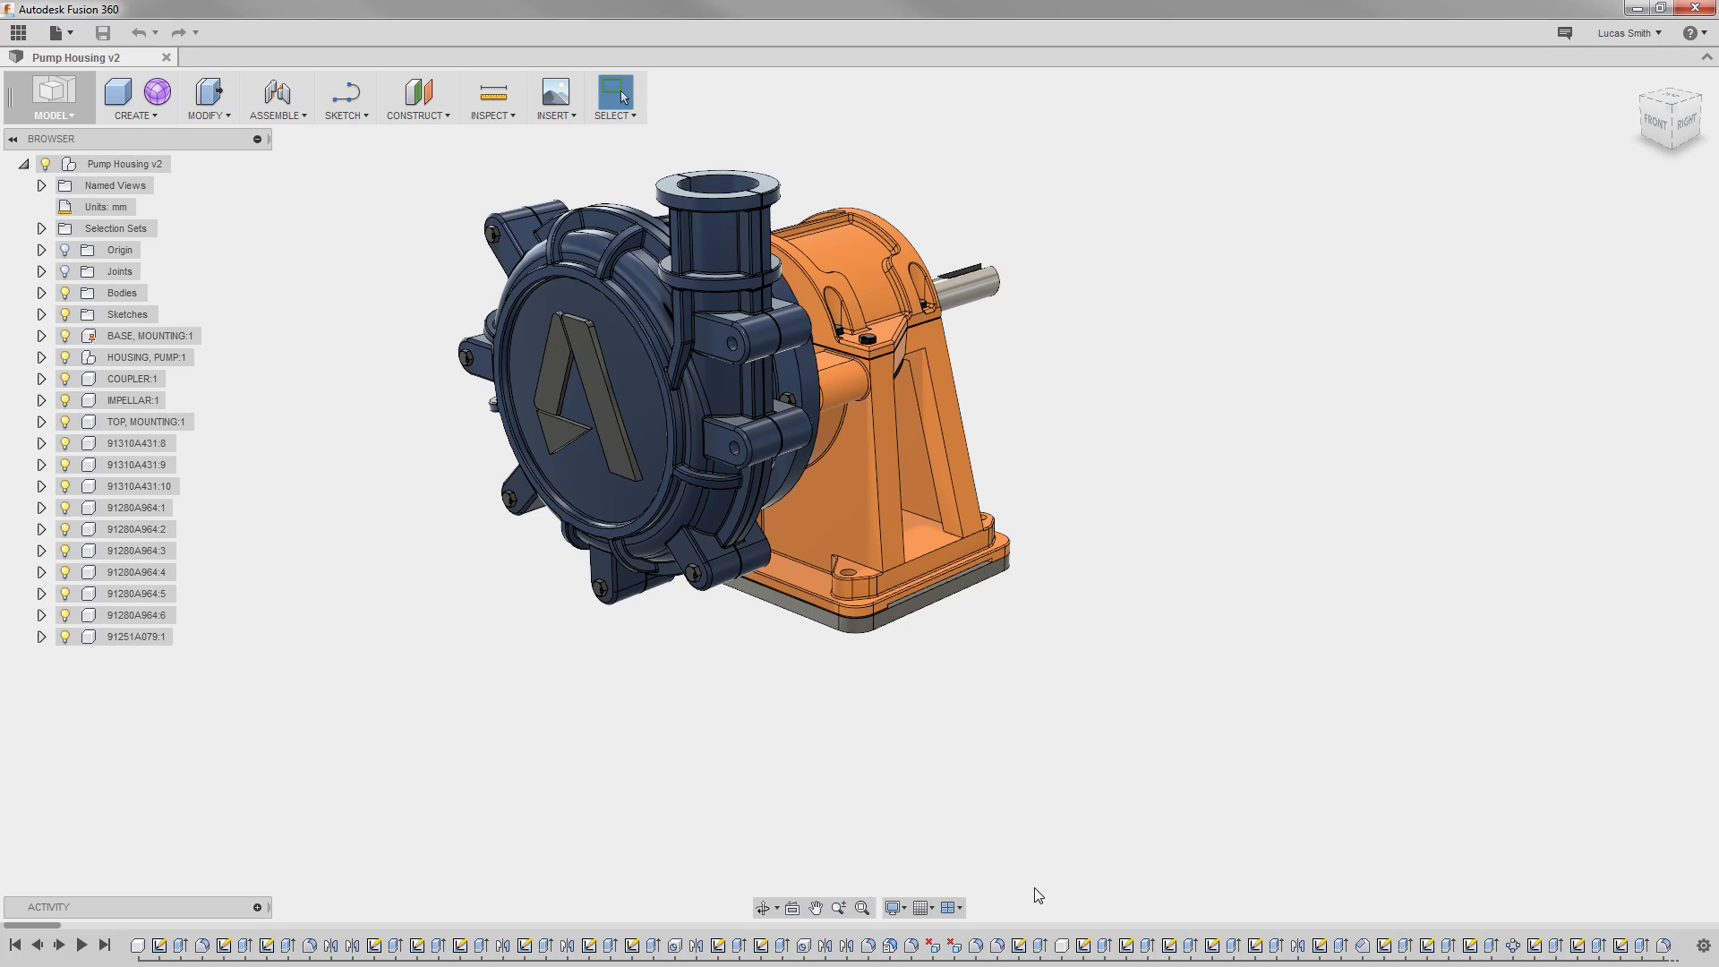
Move the timeline to the last feature, zoom into the base plate, and select its front face.
click(104, 945)
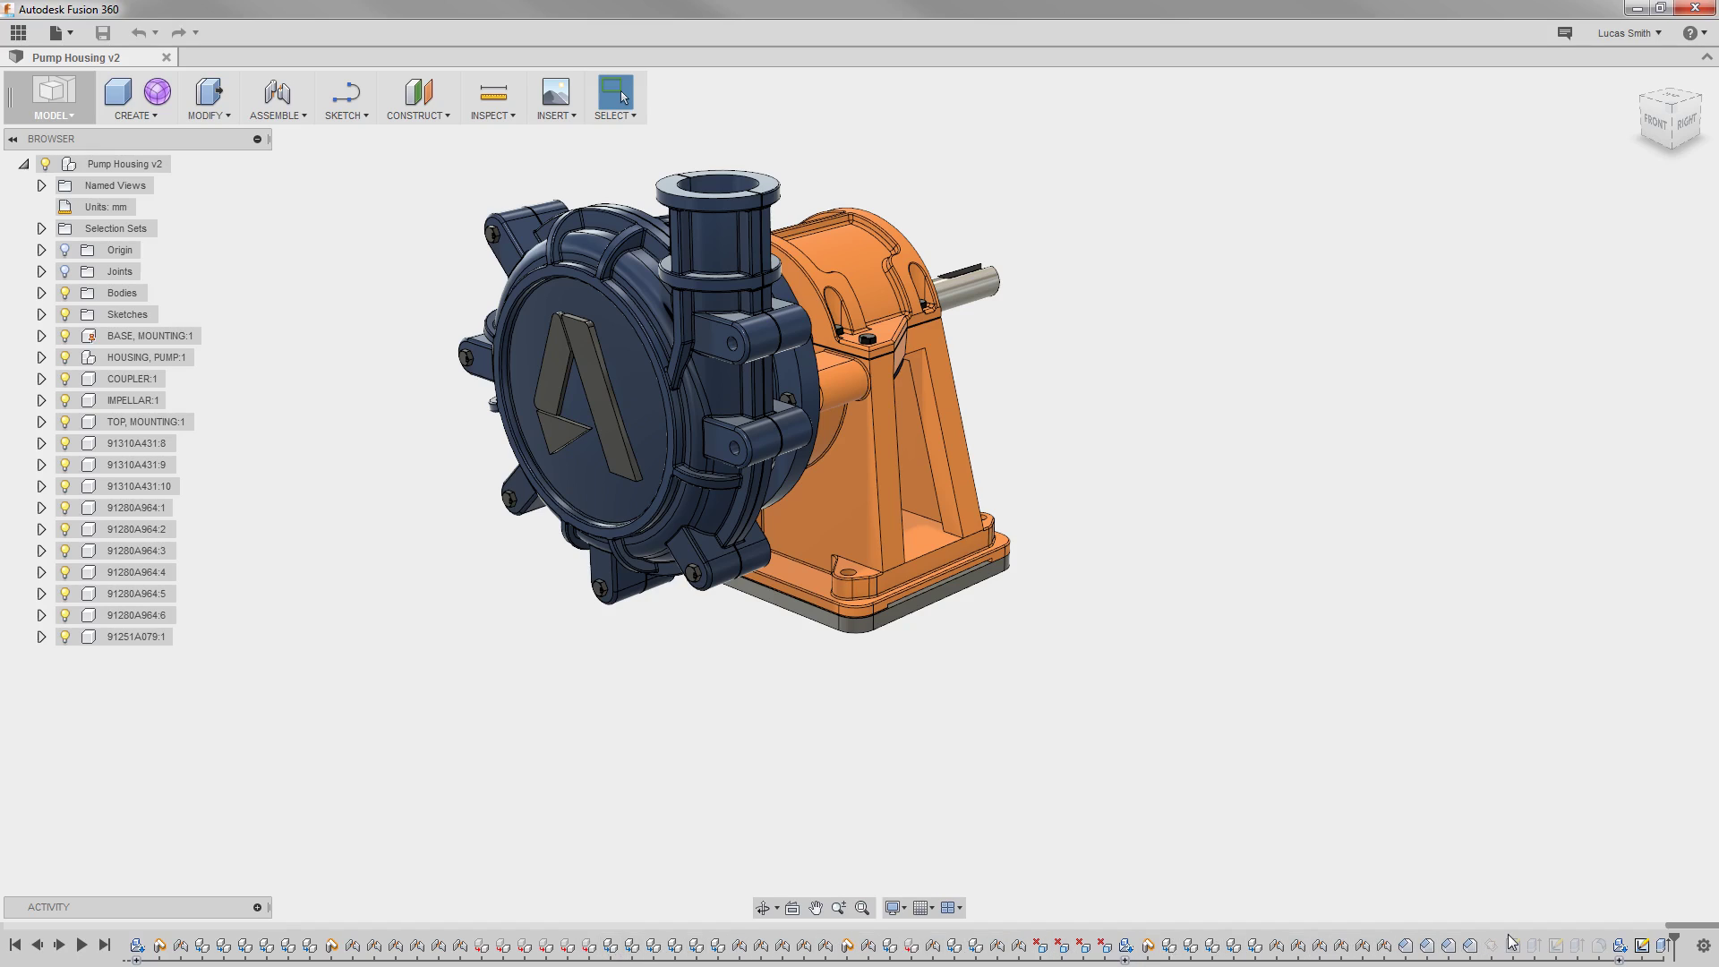
scroll(958, 599, up, 3)
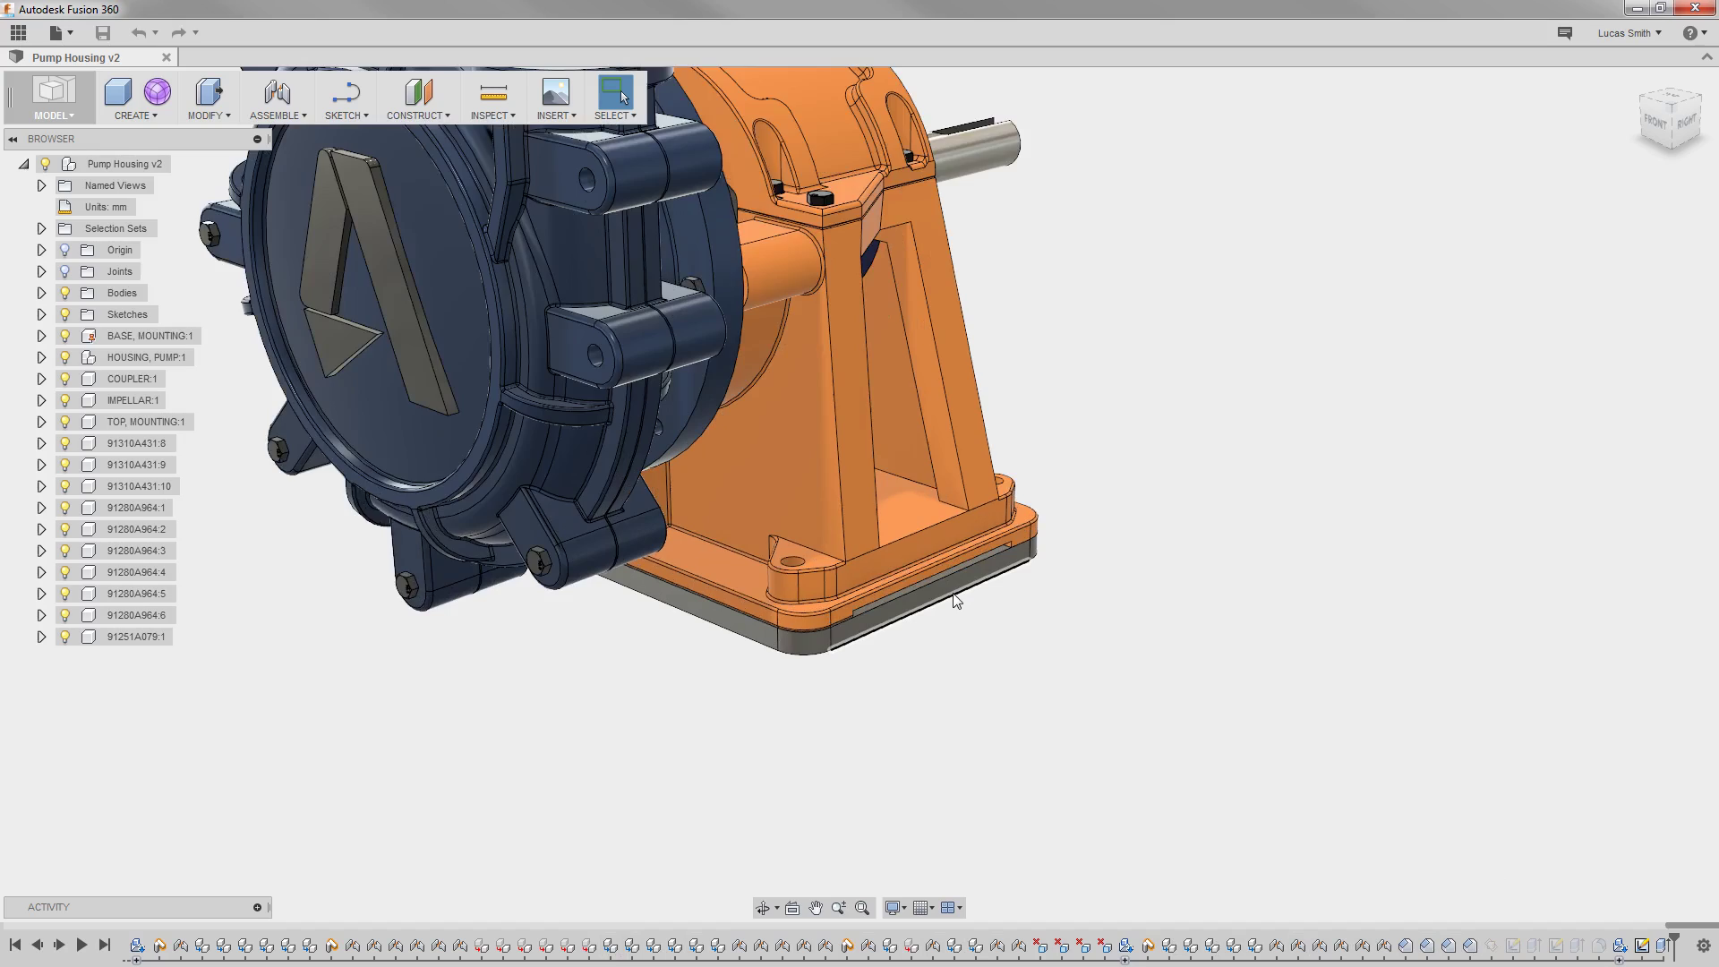
scroll(956, 600, up, 2)
click(1011, 599)
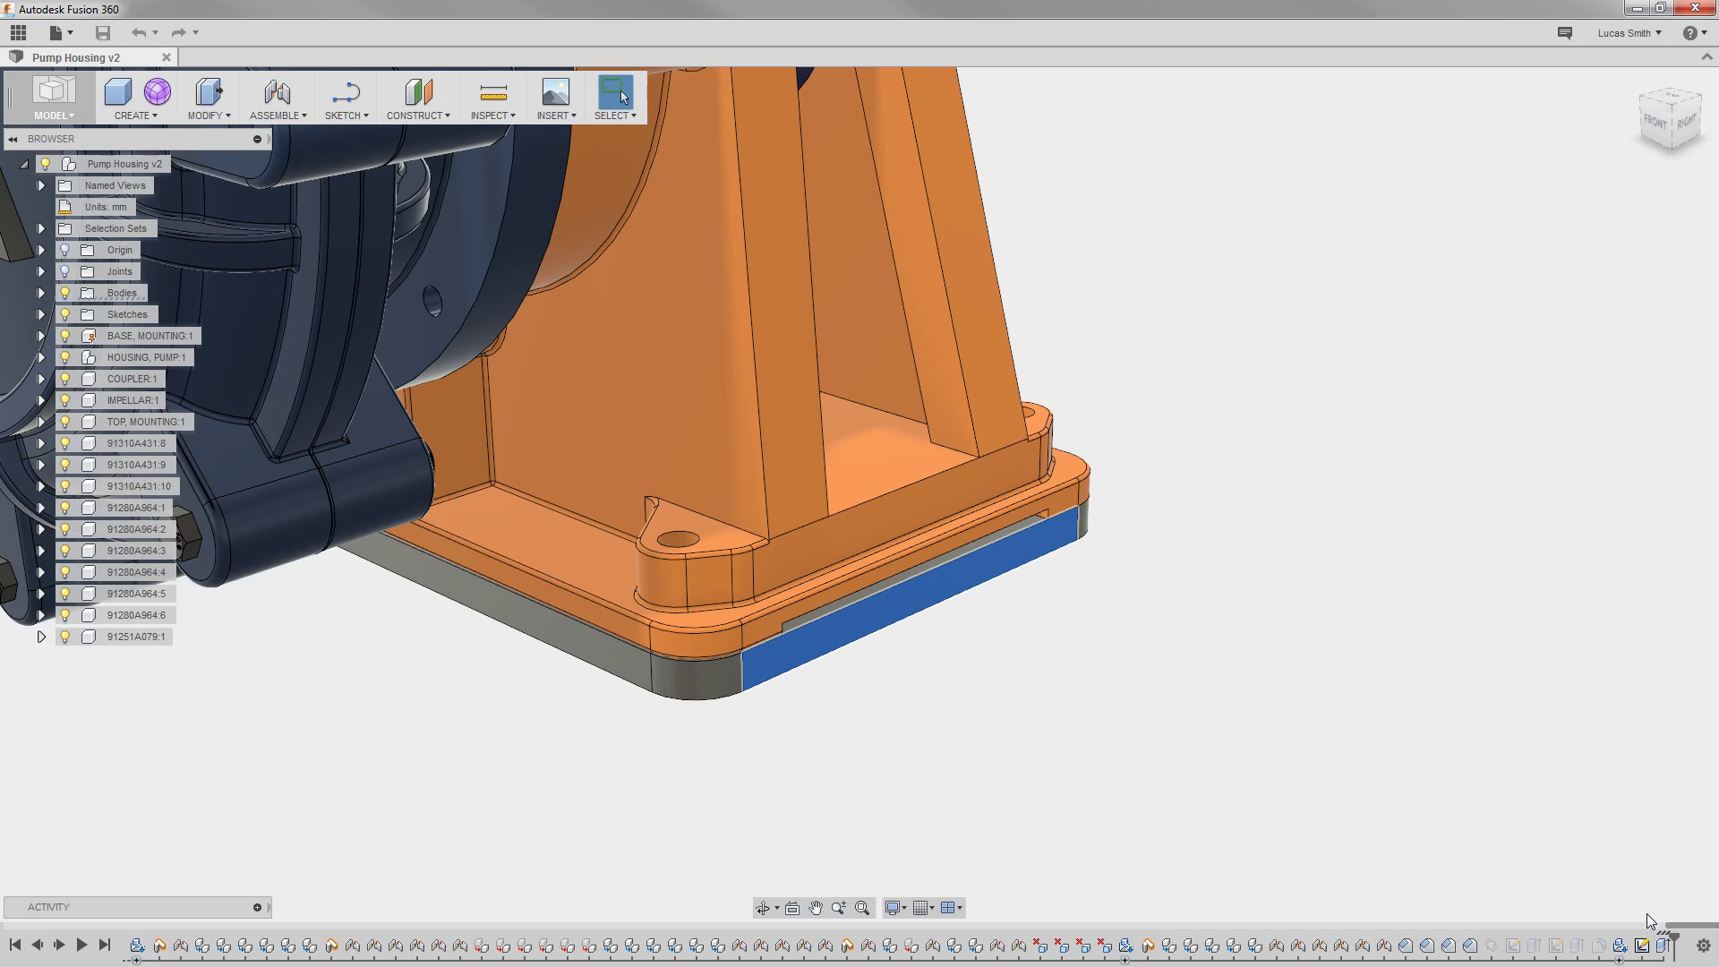
Change the last extrude's distance to 10 and bring up the timeline settings.
double_click(1662, 945)
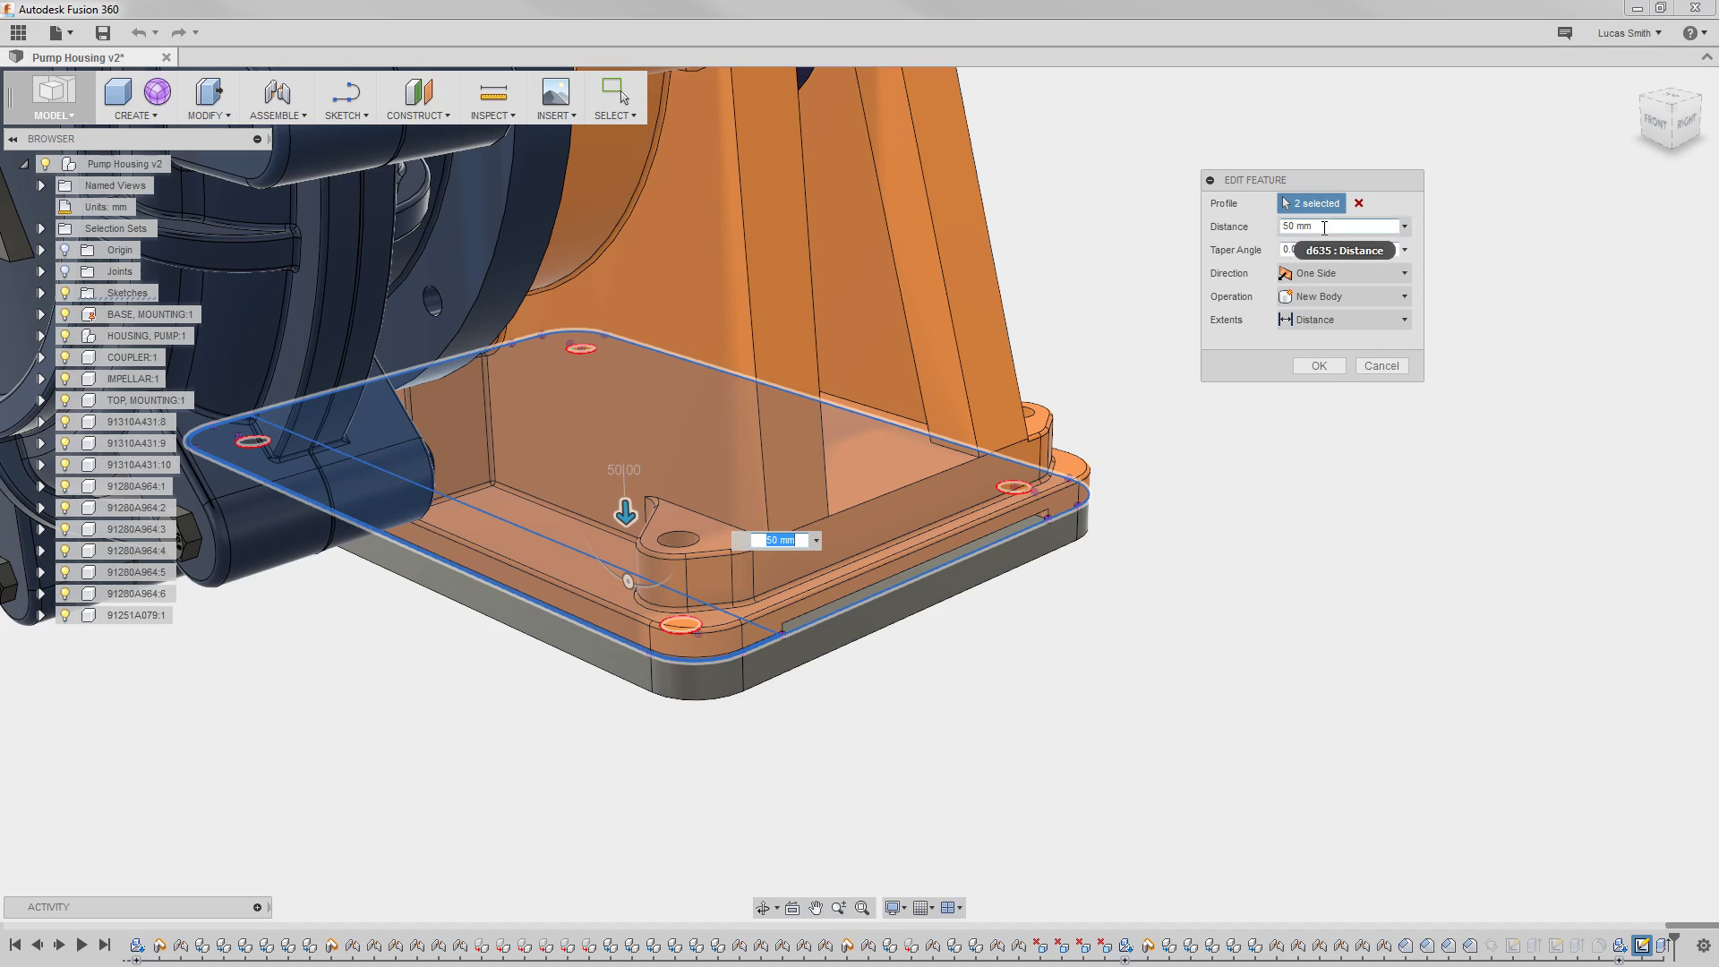
click(1282, 225)
text(100)
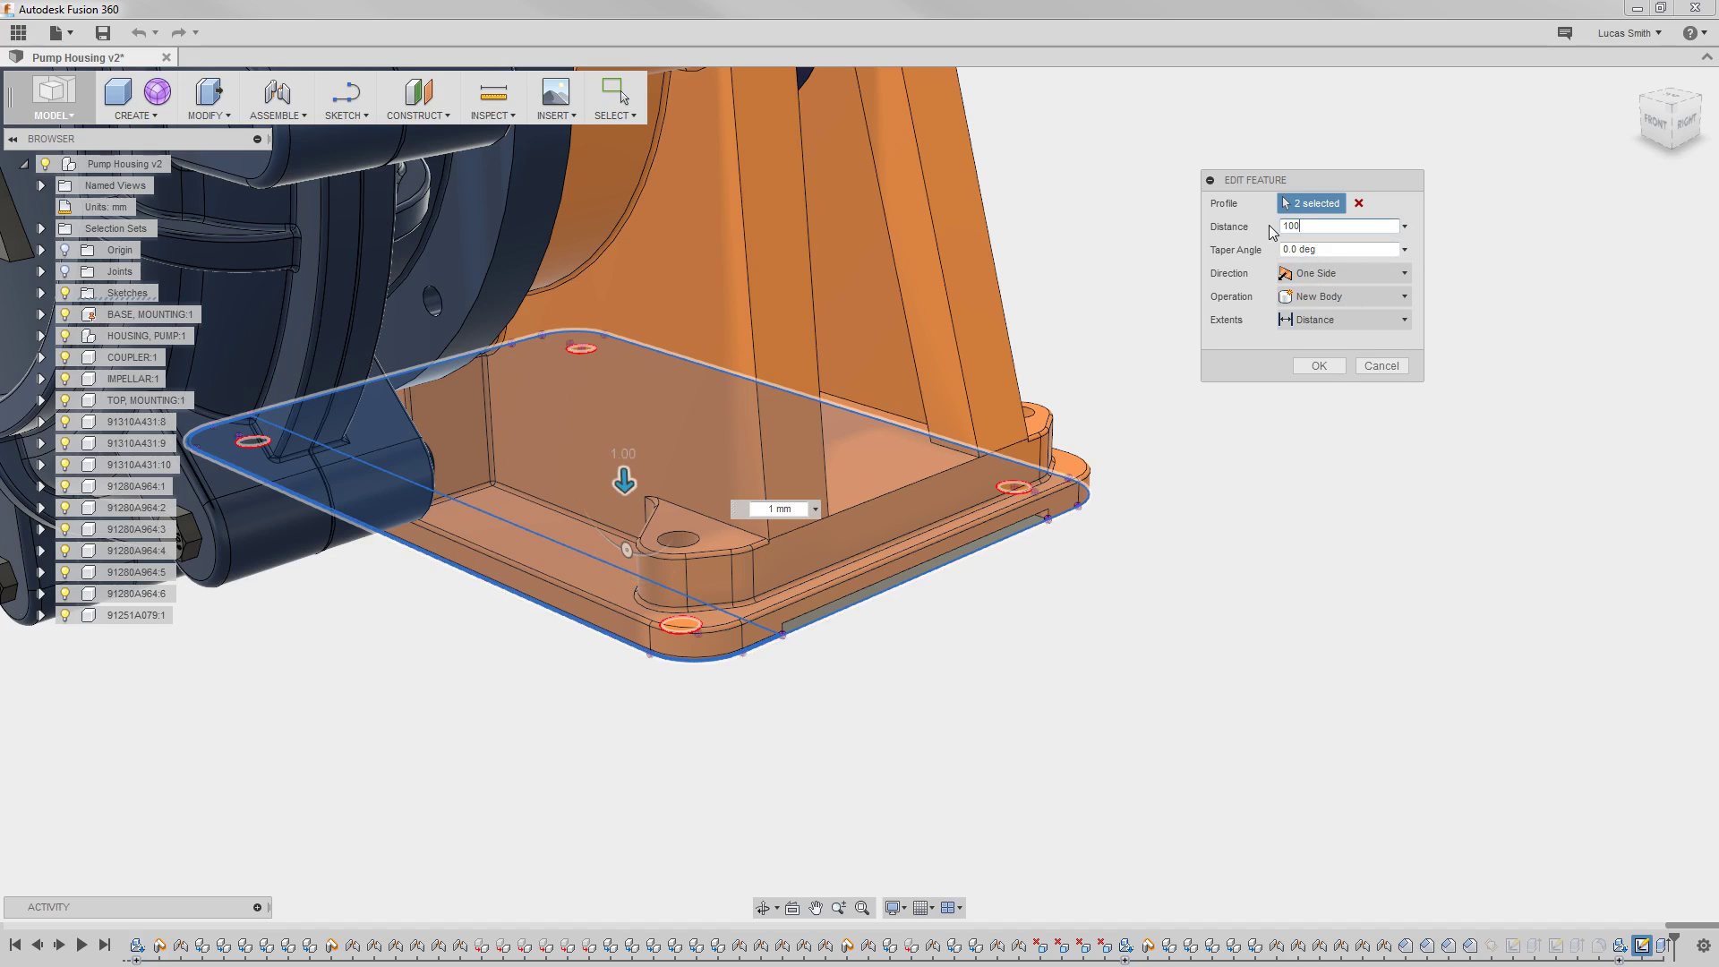
key(Return)
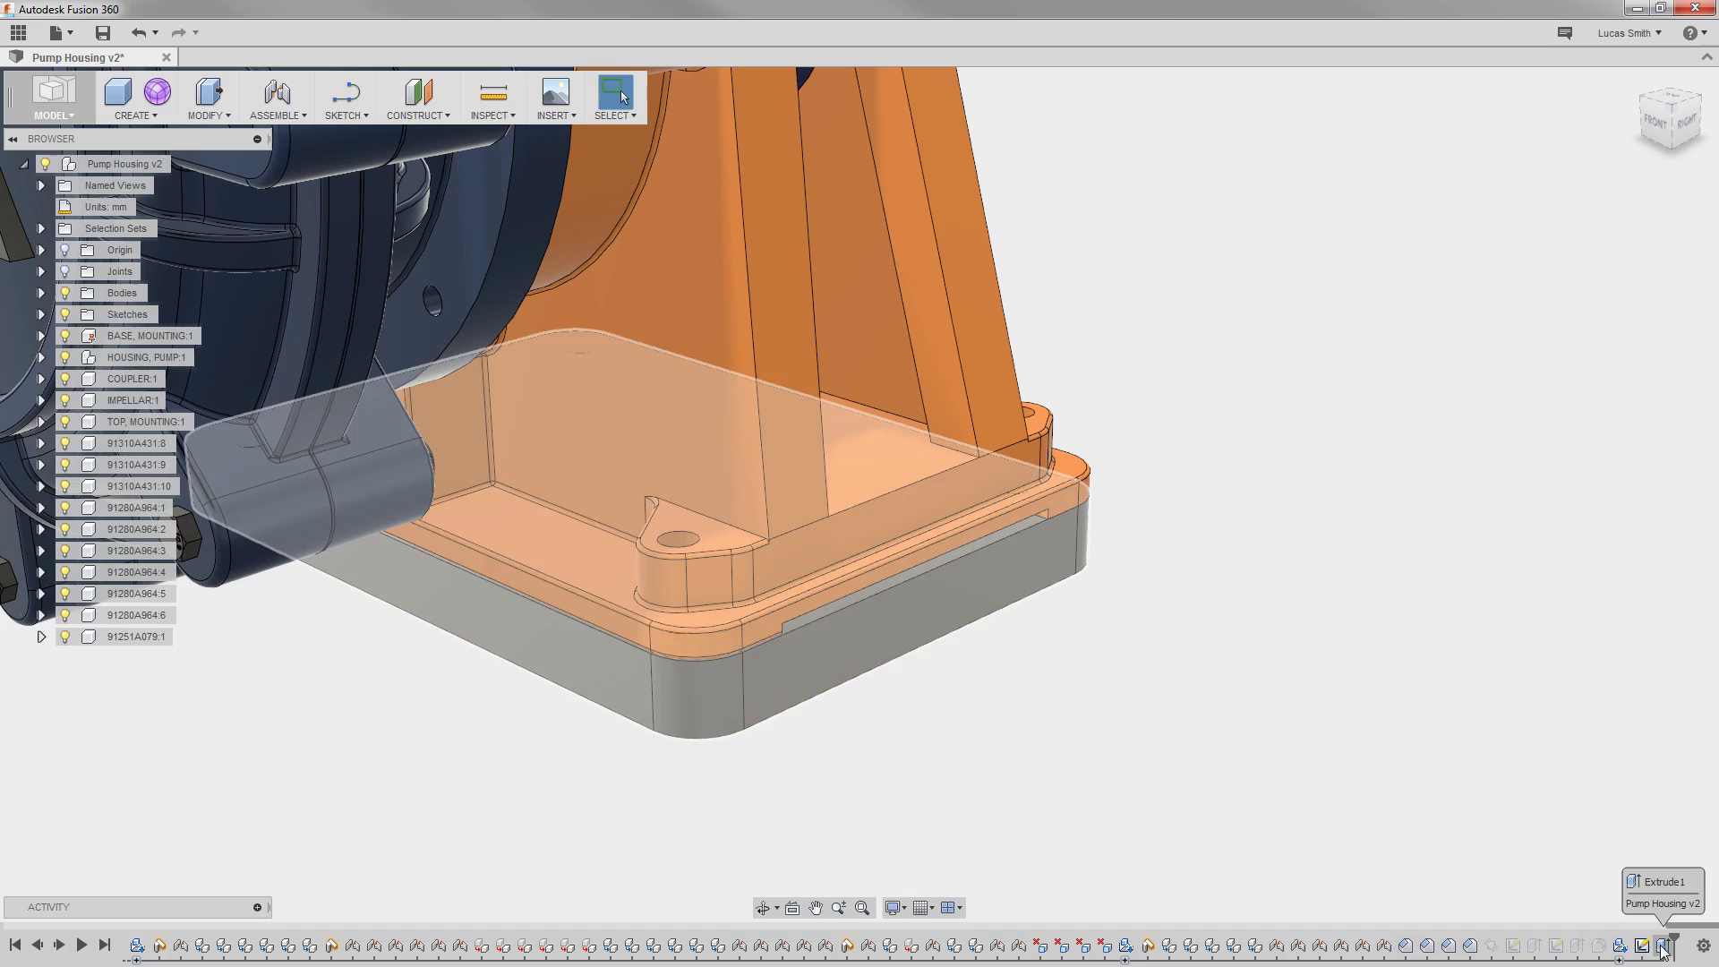
click(1703, 946)
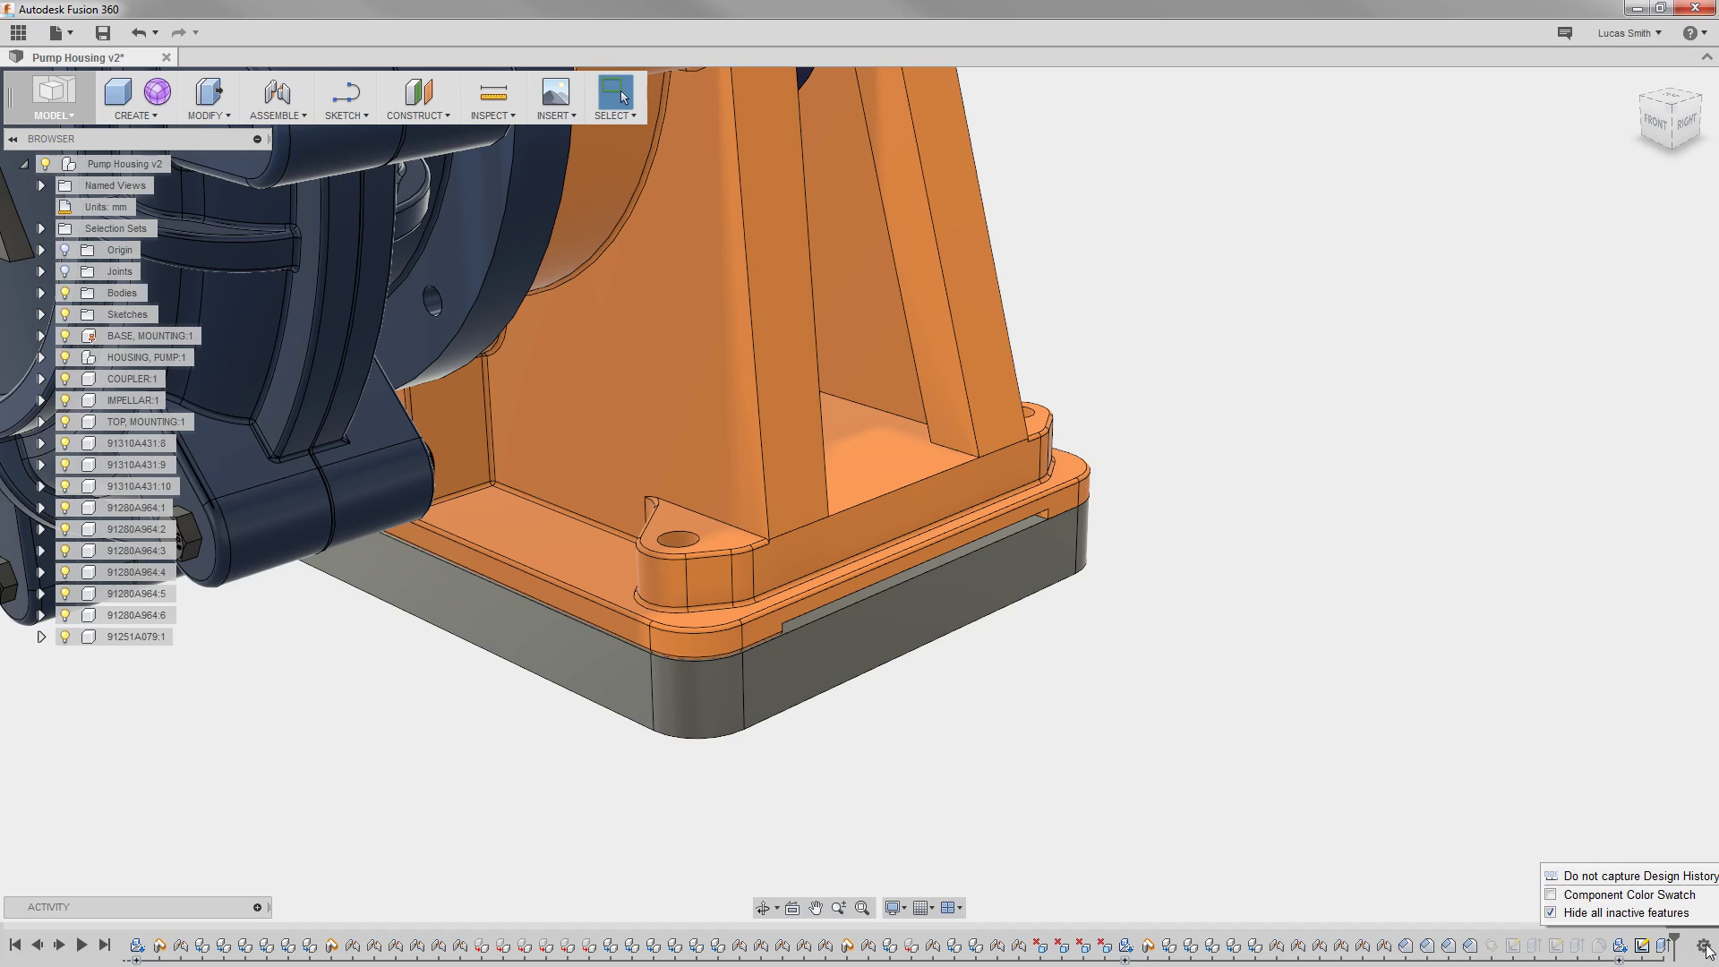
Close the timeline settings, fit the pump with F6, and pan it up and left.
click(1355, 776)
key(F6)
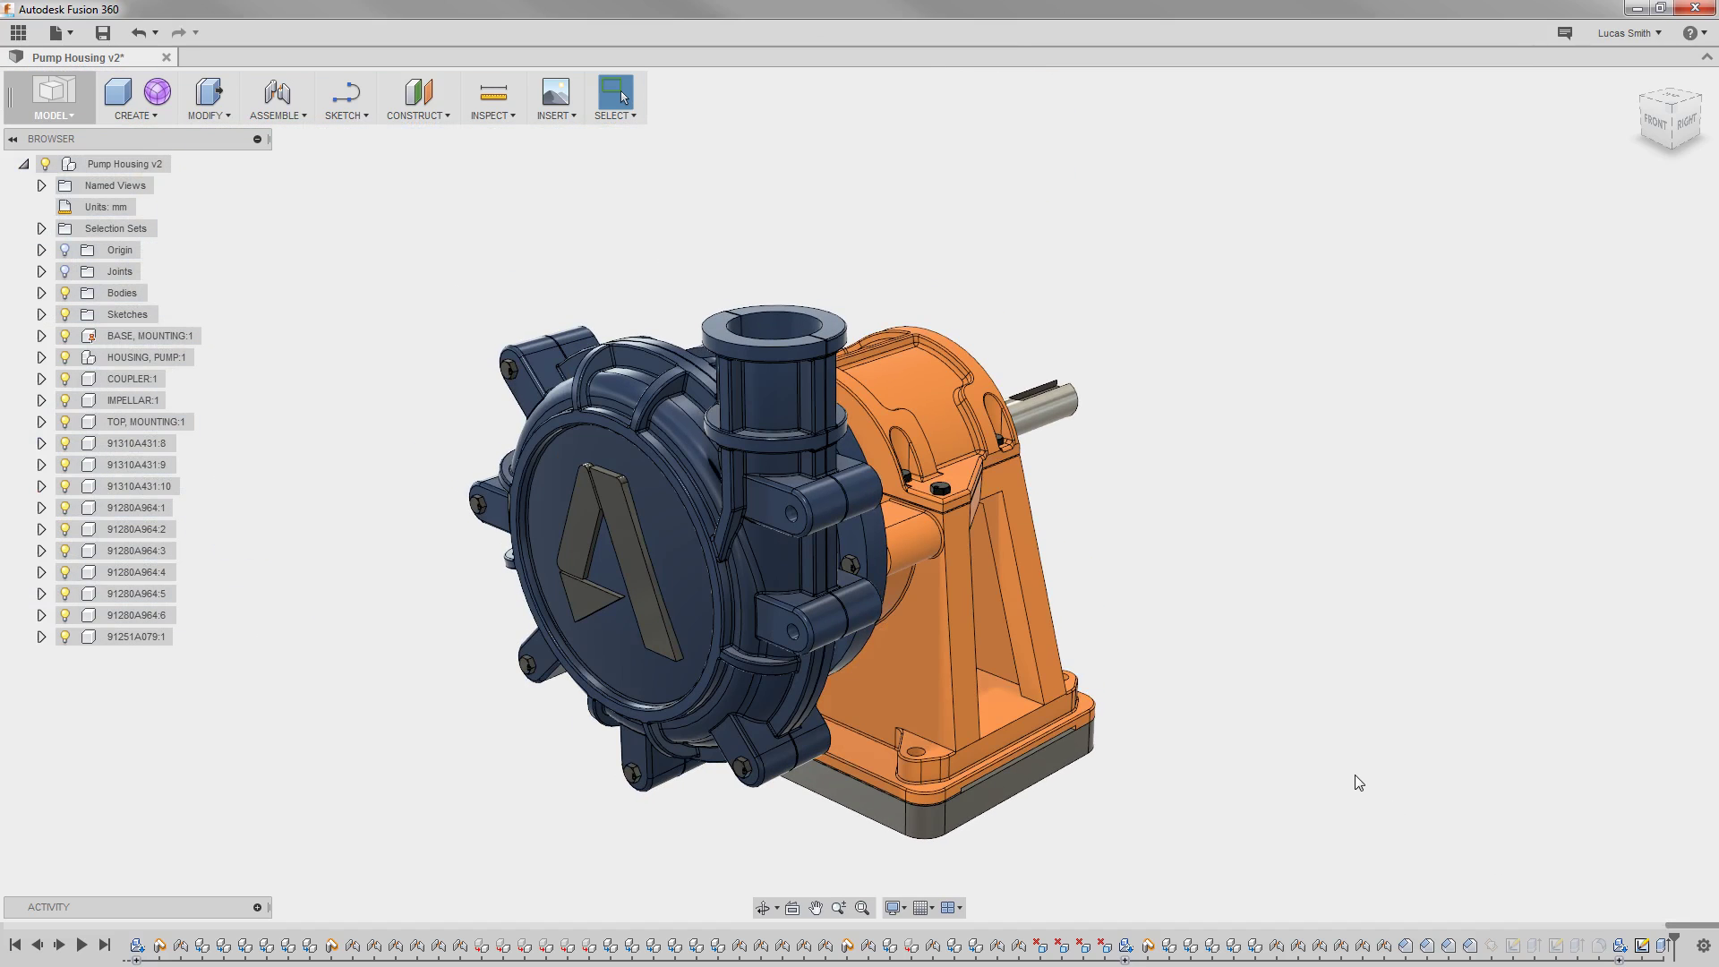
middle_drag(1356, 775, 1334, 721)
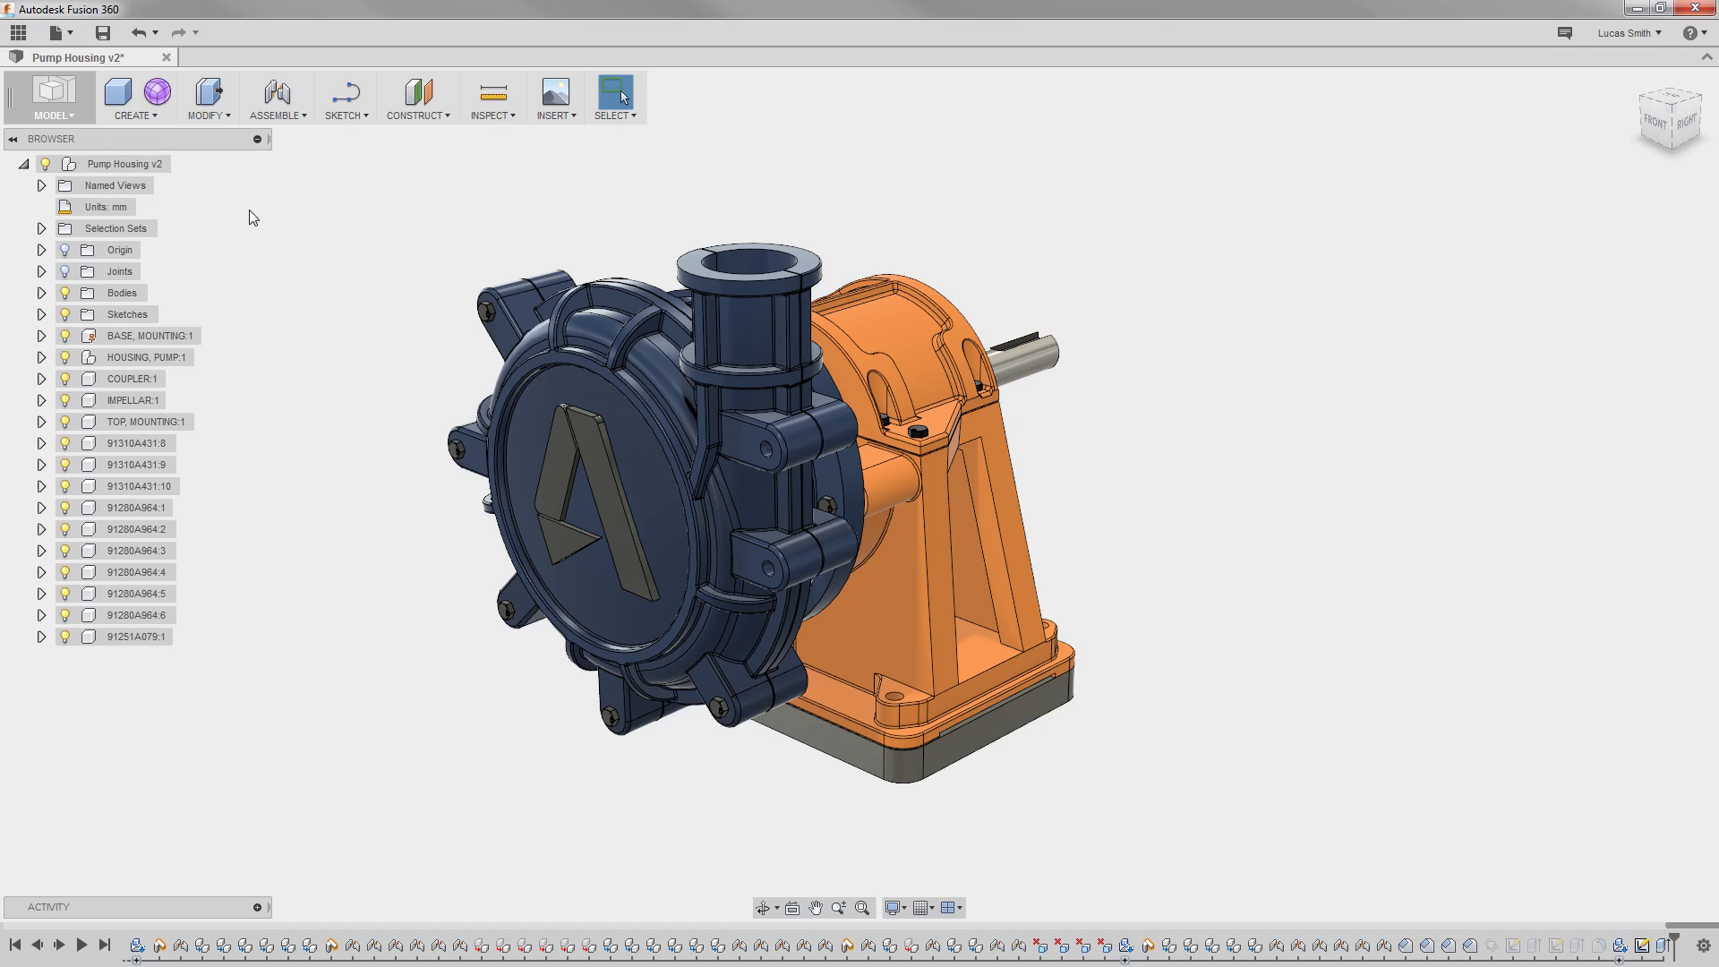
Browse the CREATE, MODIFY and ASSEMBLE menus and pin Create Sketch to the toolbar.
click(143, 118)
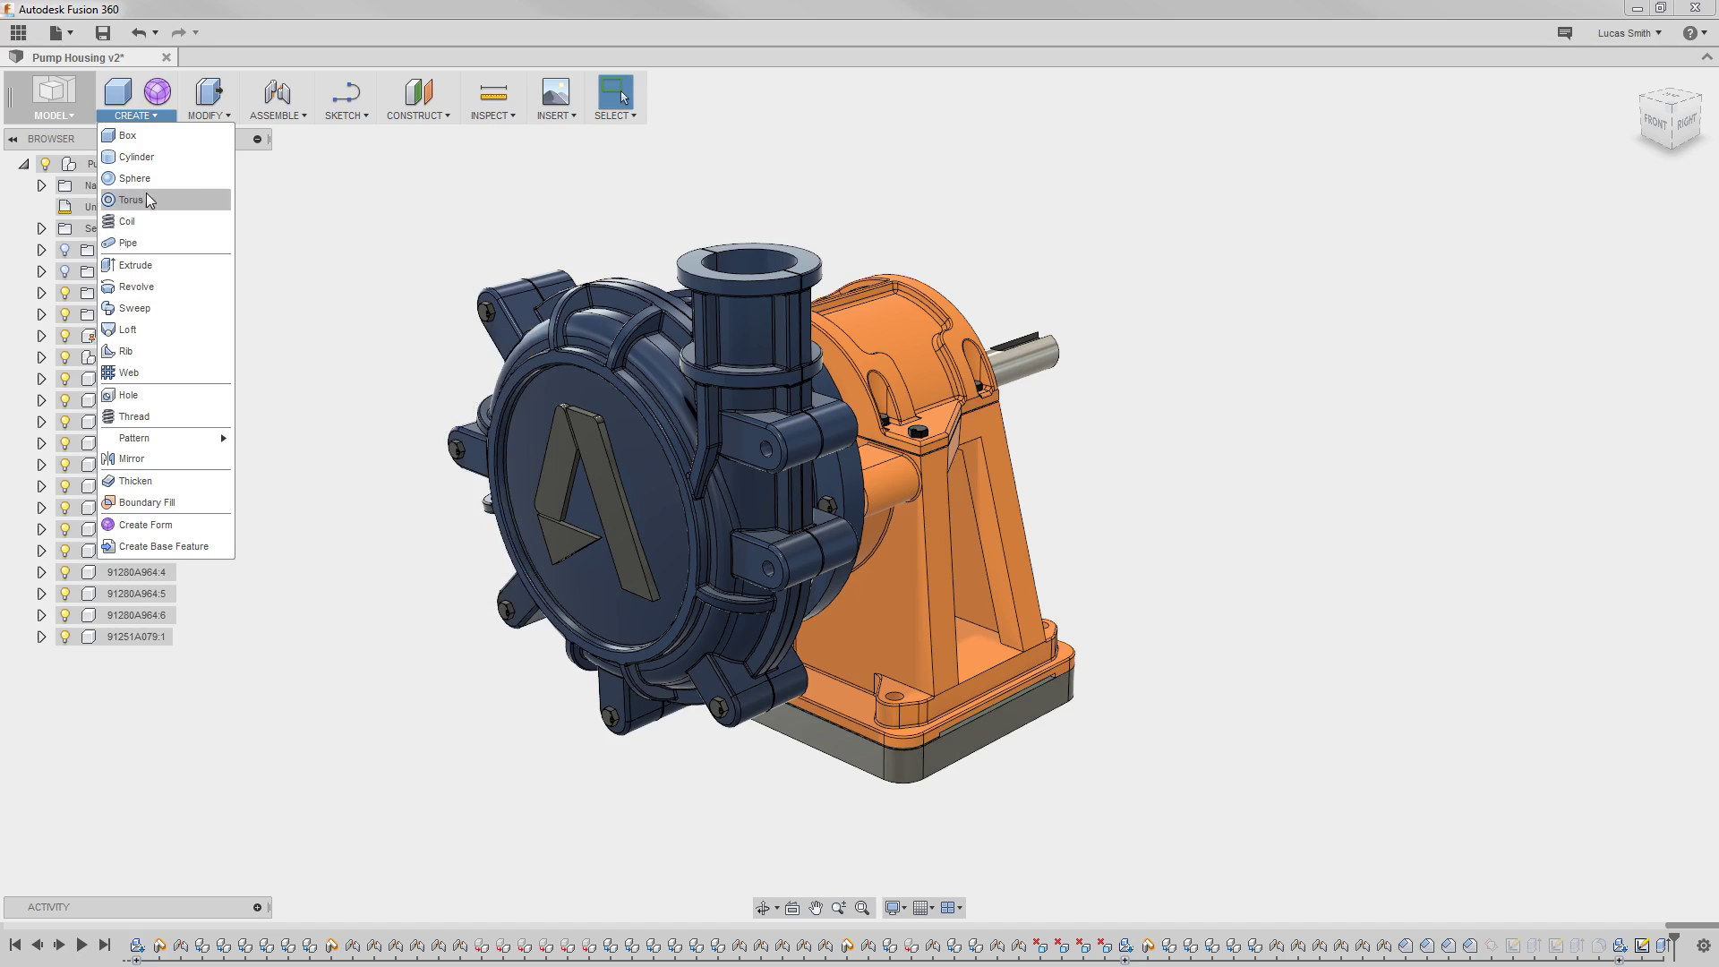
mouse_move(221, 124)
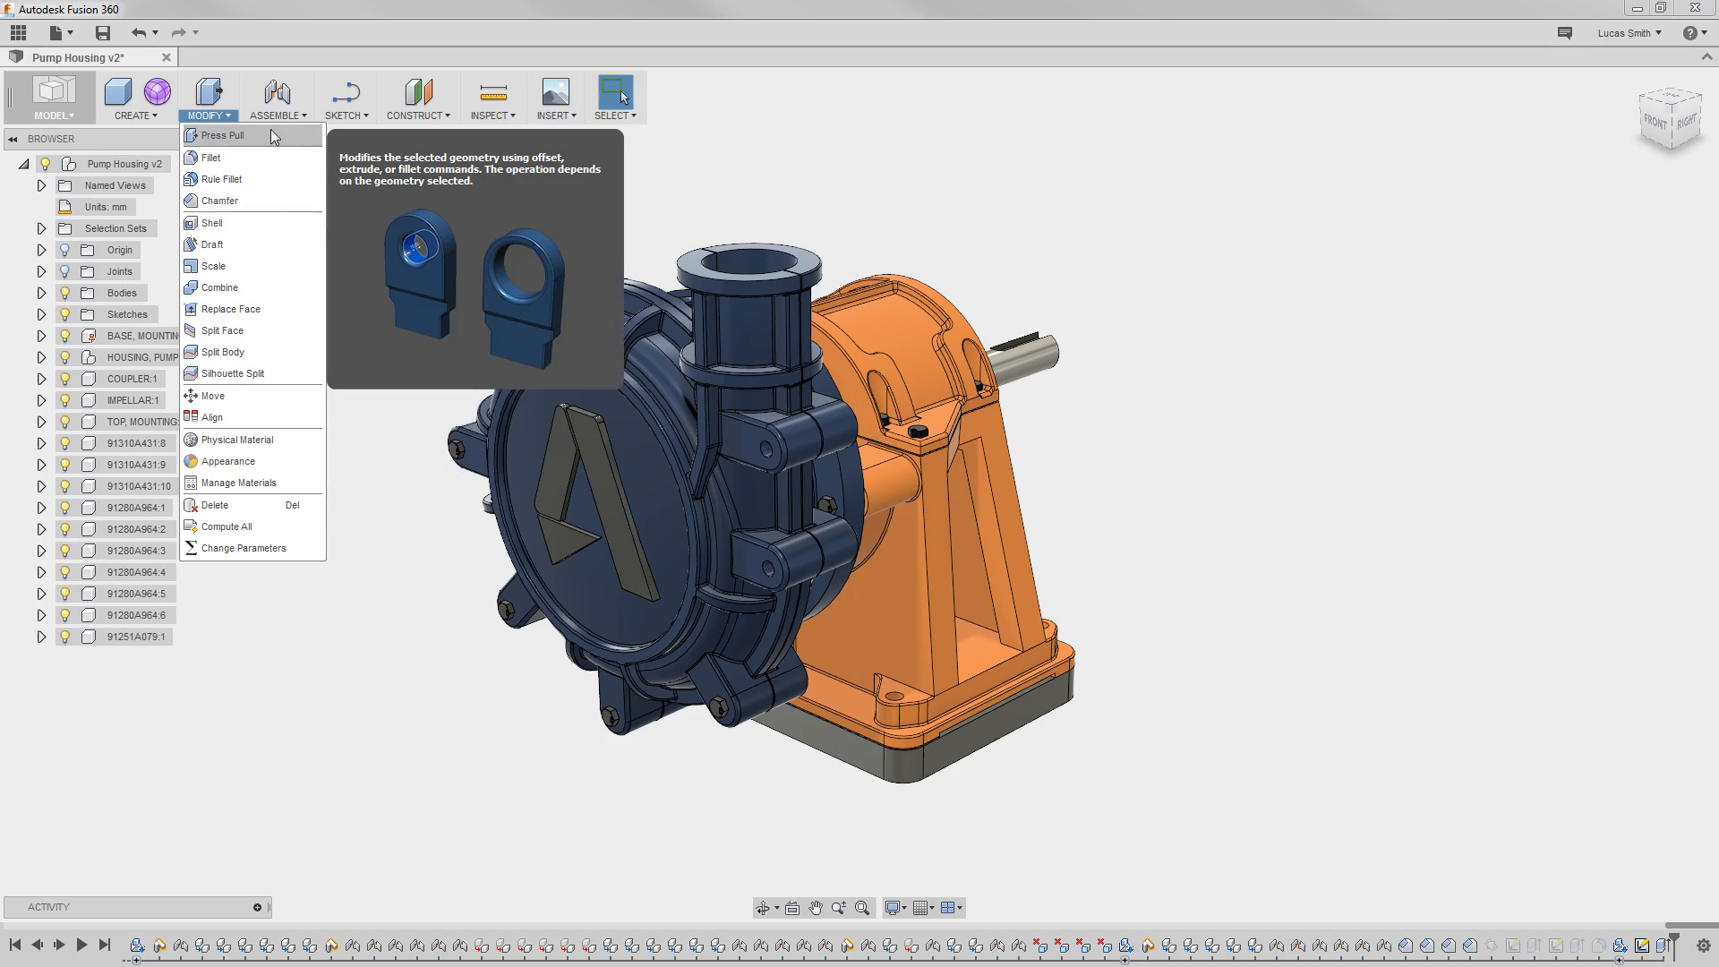
mouse_move(292, 125)
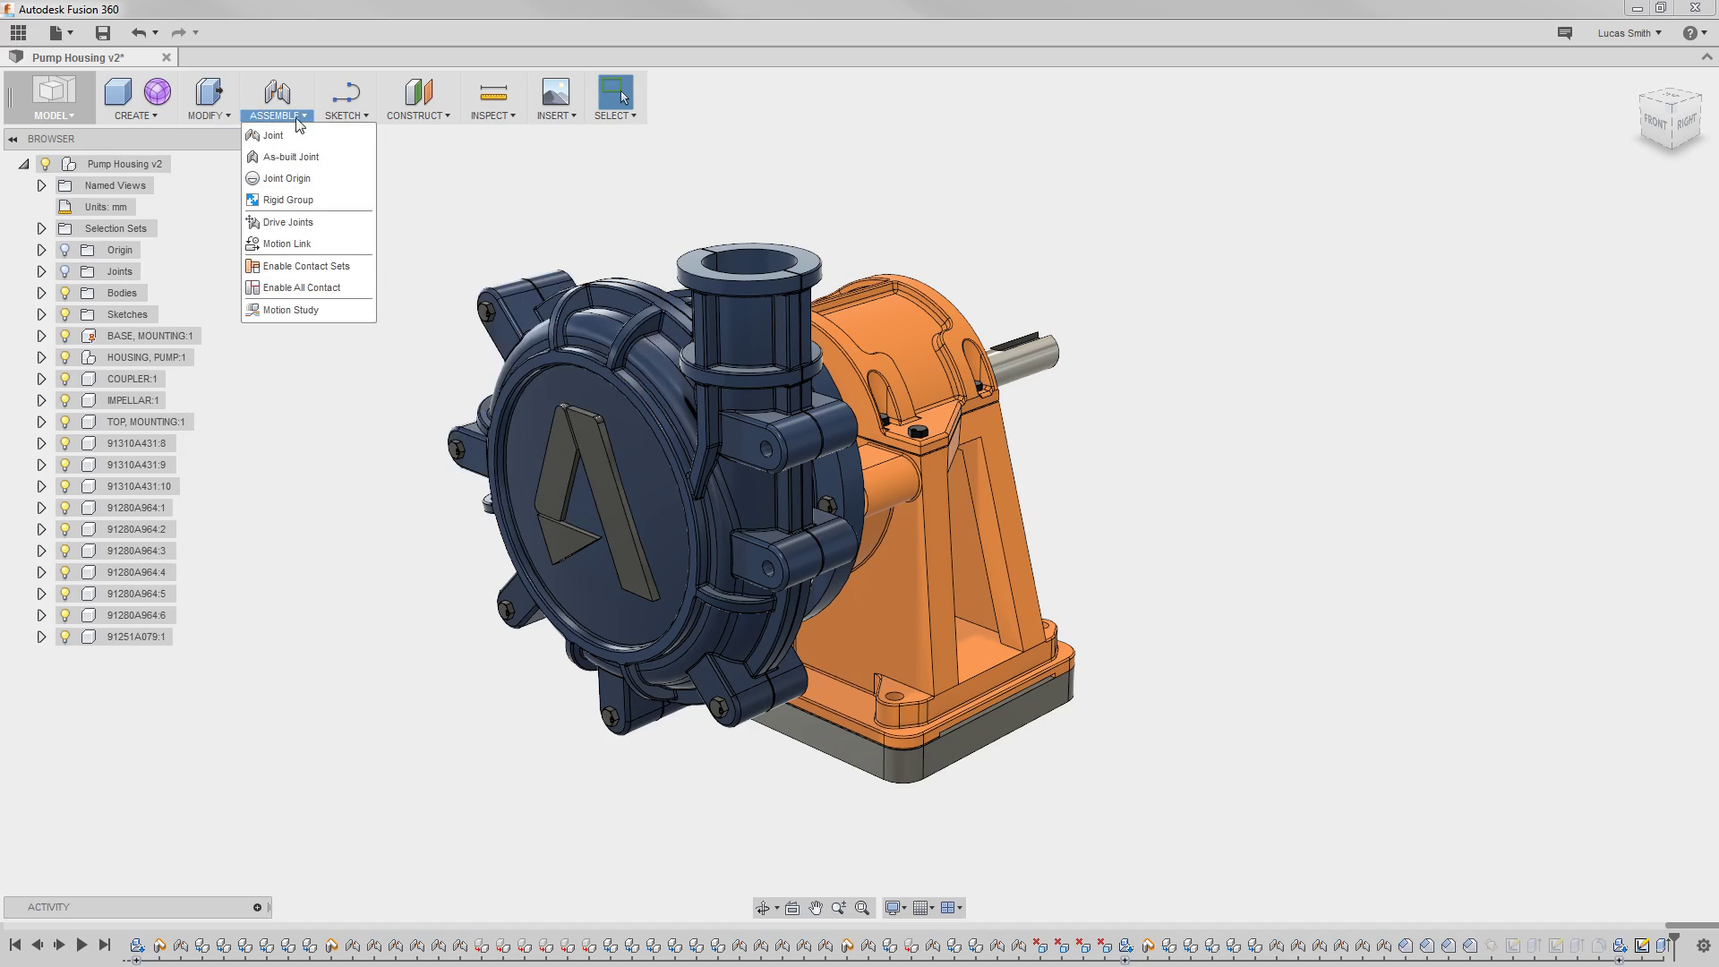
mouse_move(356, 122)
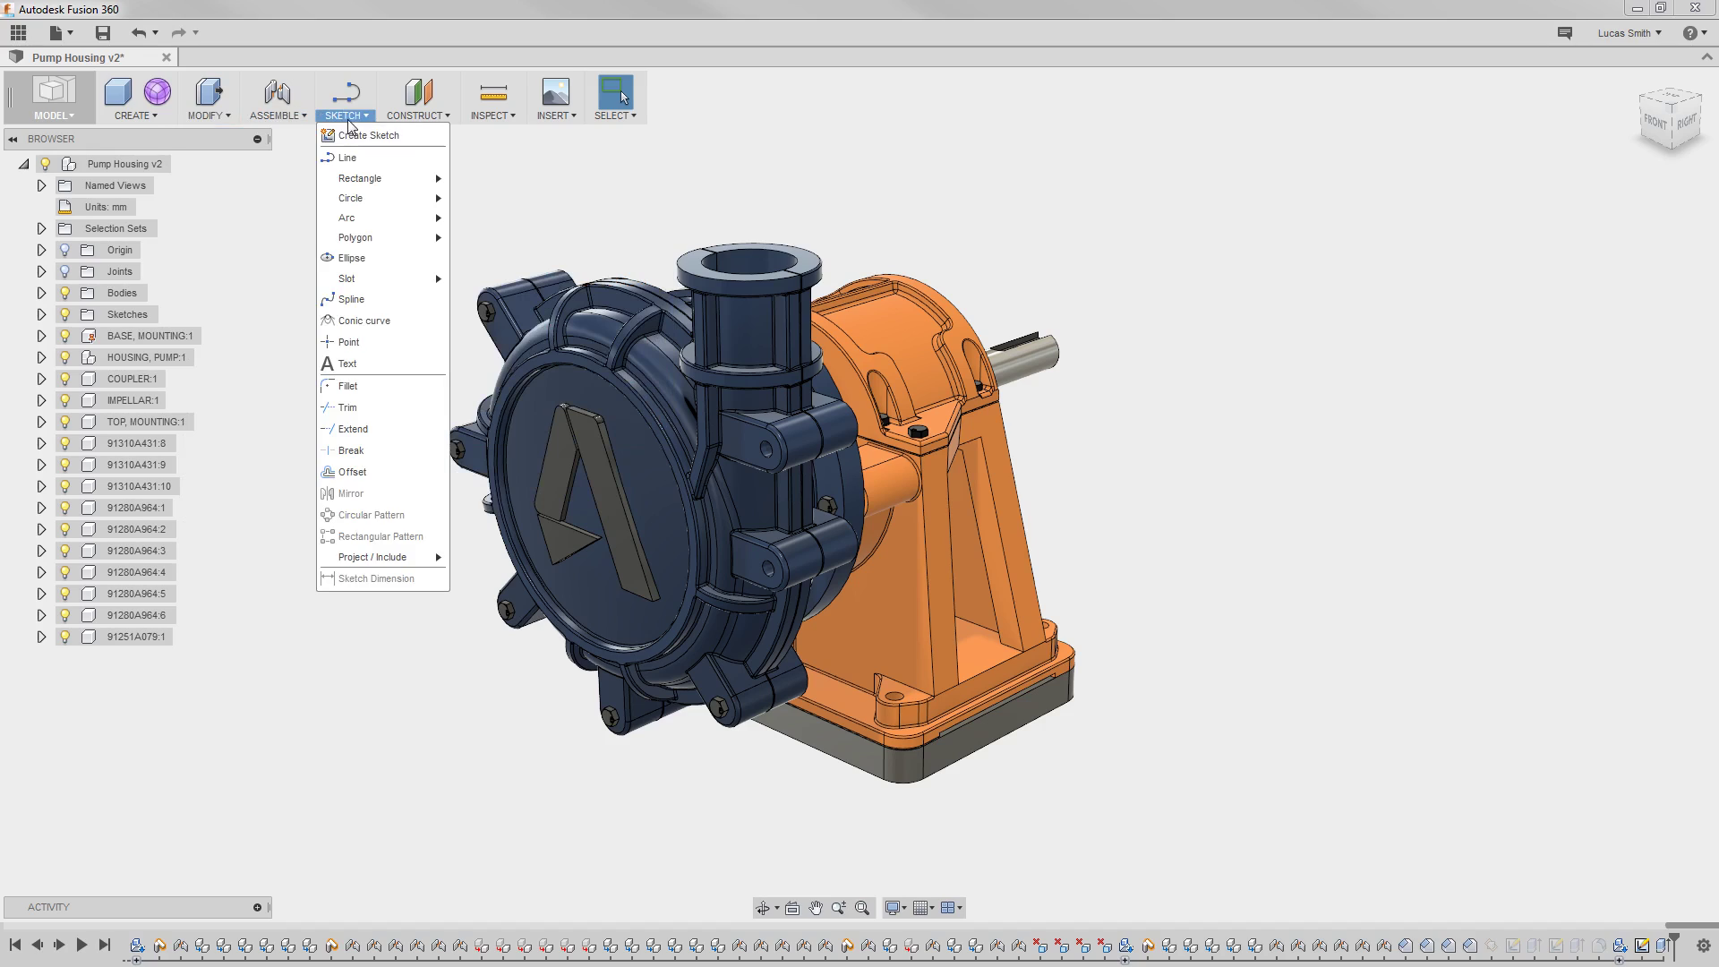
click(437, 136)
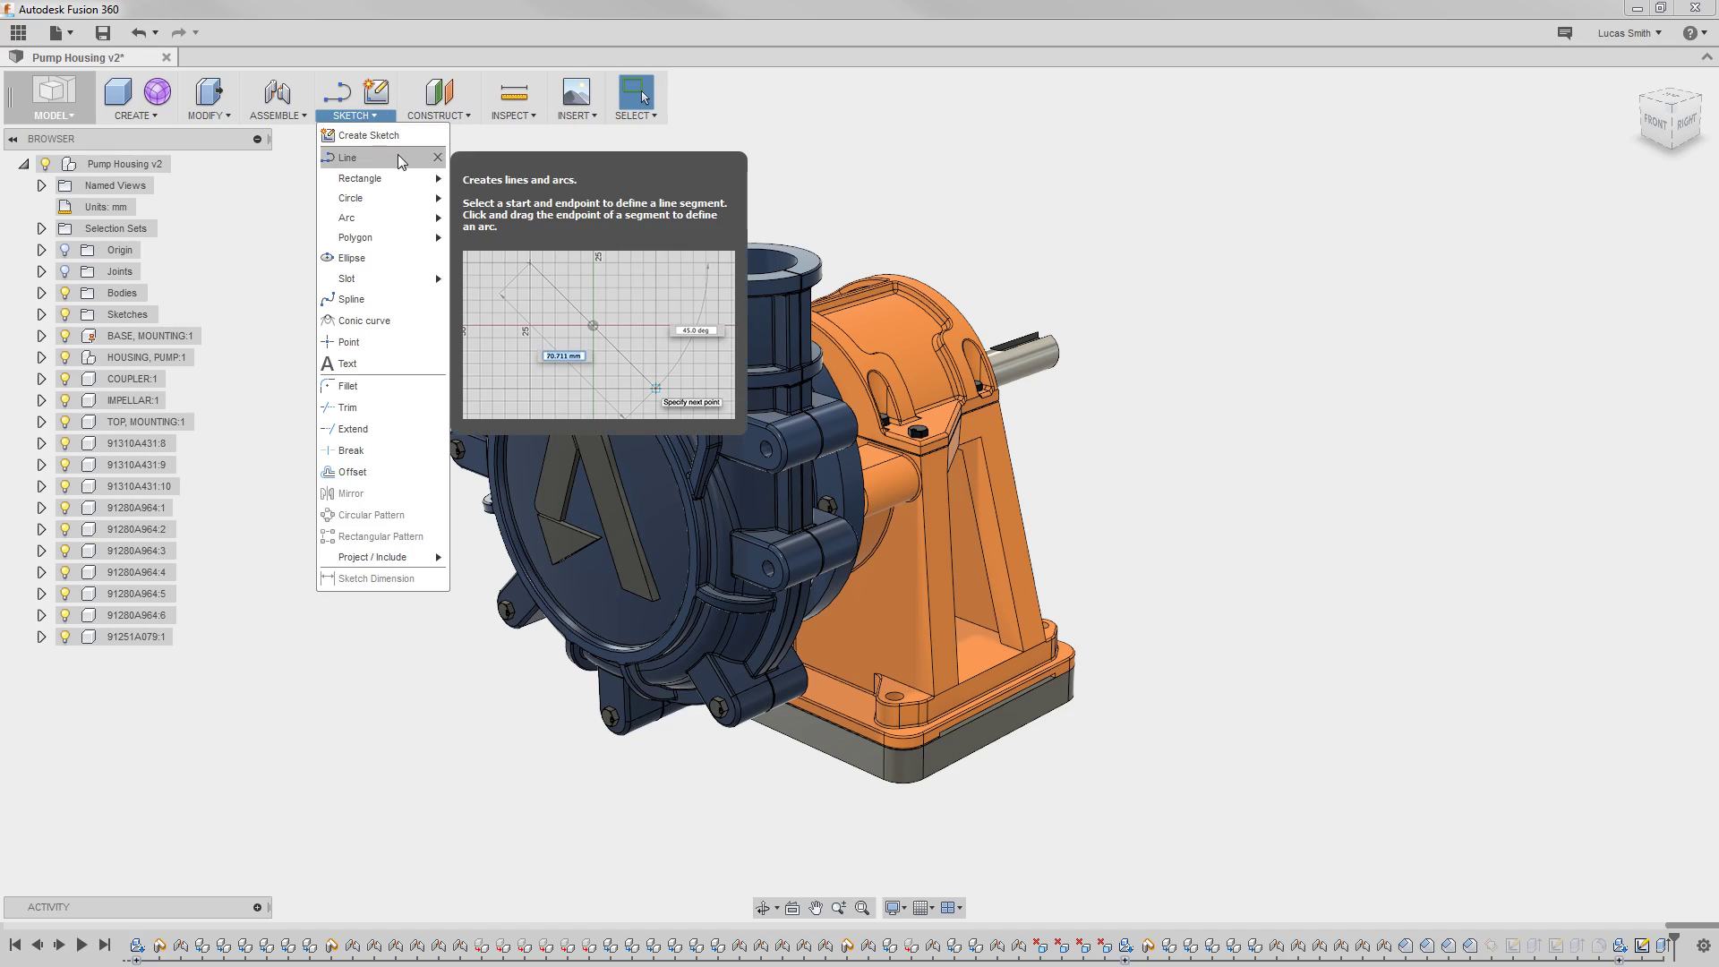
Pin Center Rectangle and Center Diameter Circle, move Create Sketch first, and remove the rectangle.
mouse_move(400, 179)
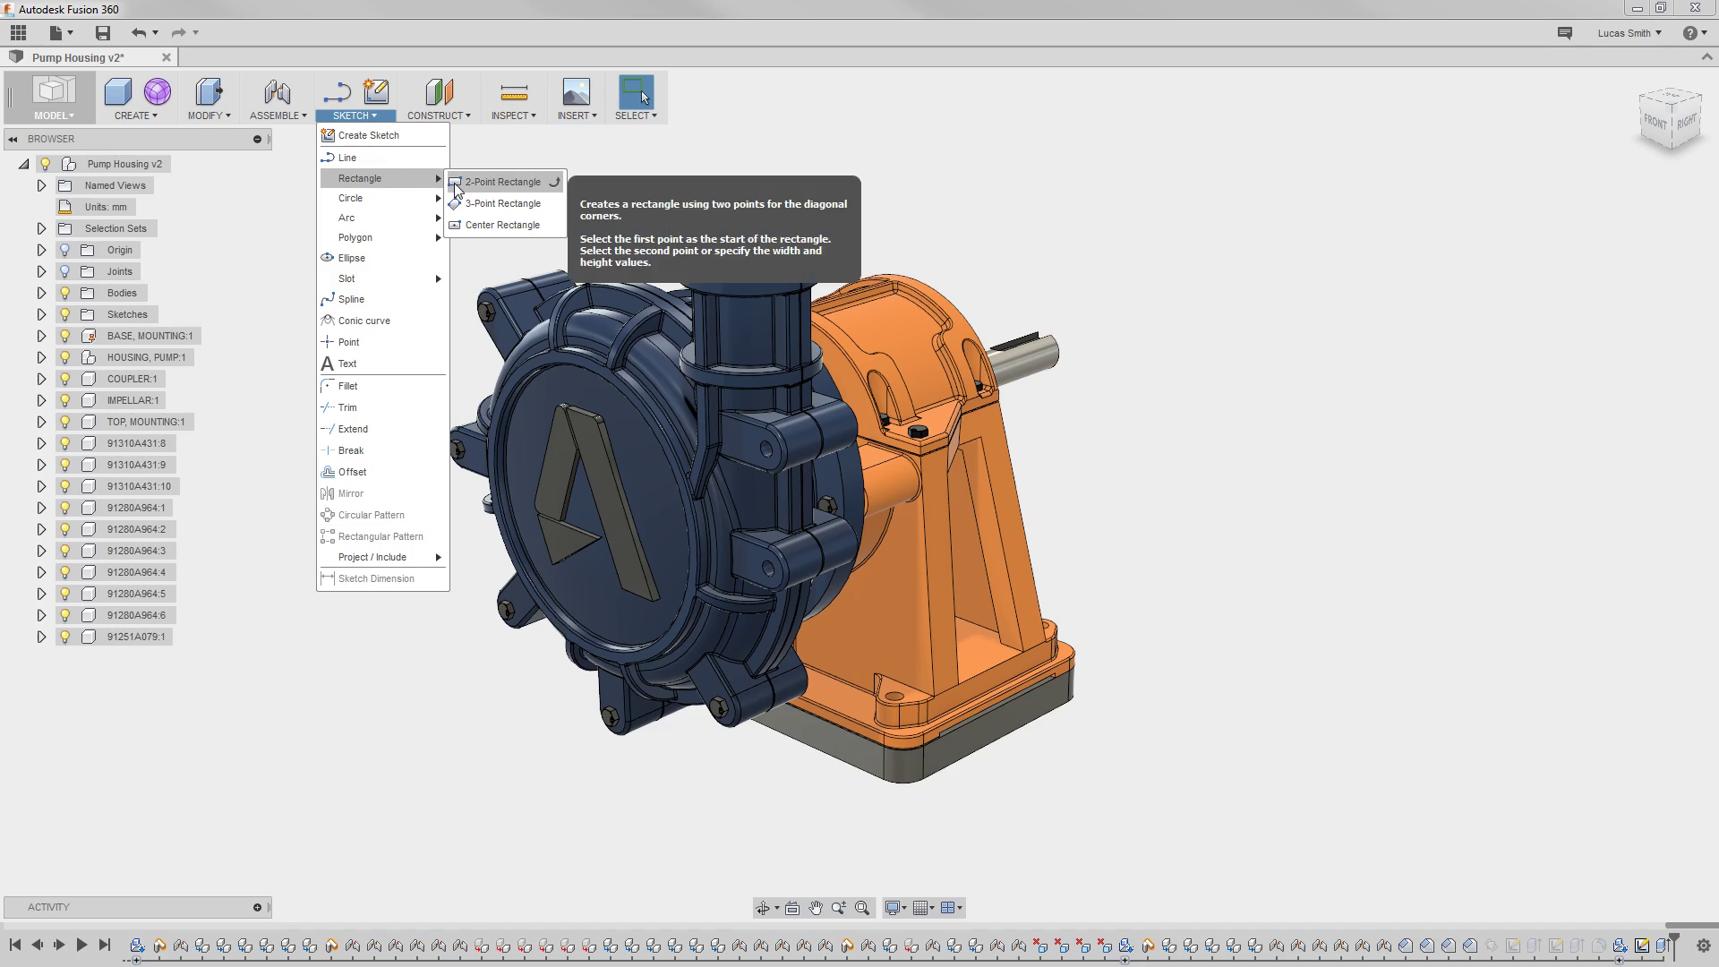
click(551, 224)
mouse_move(440, 199)
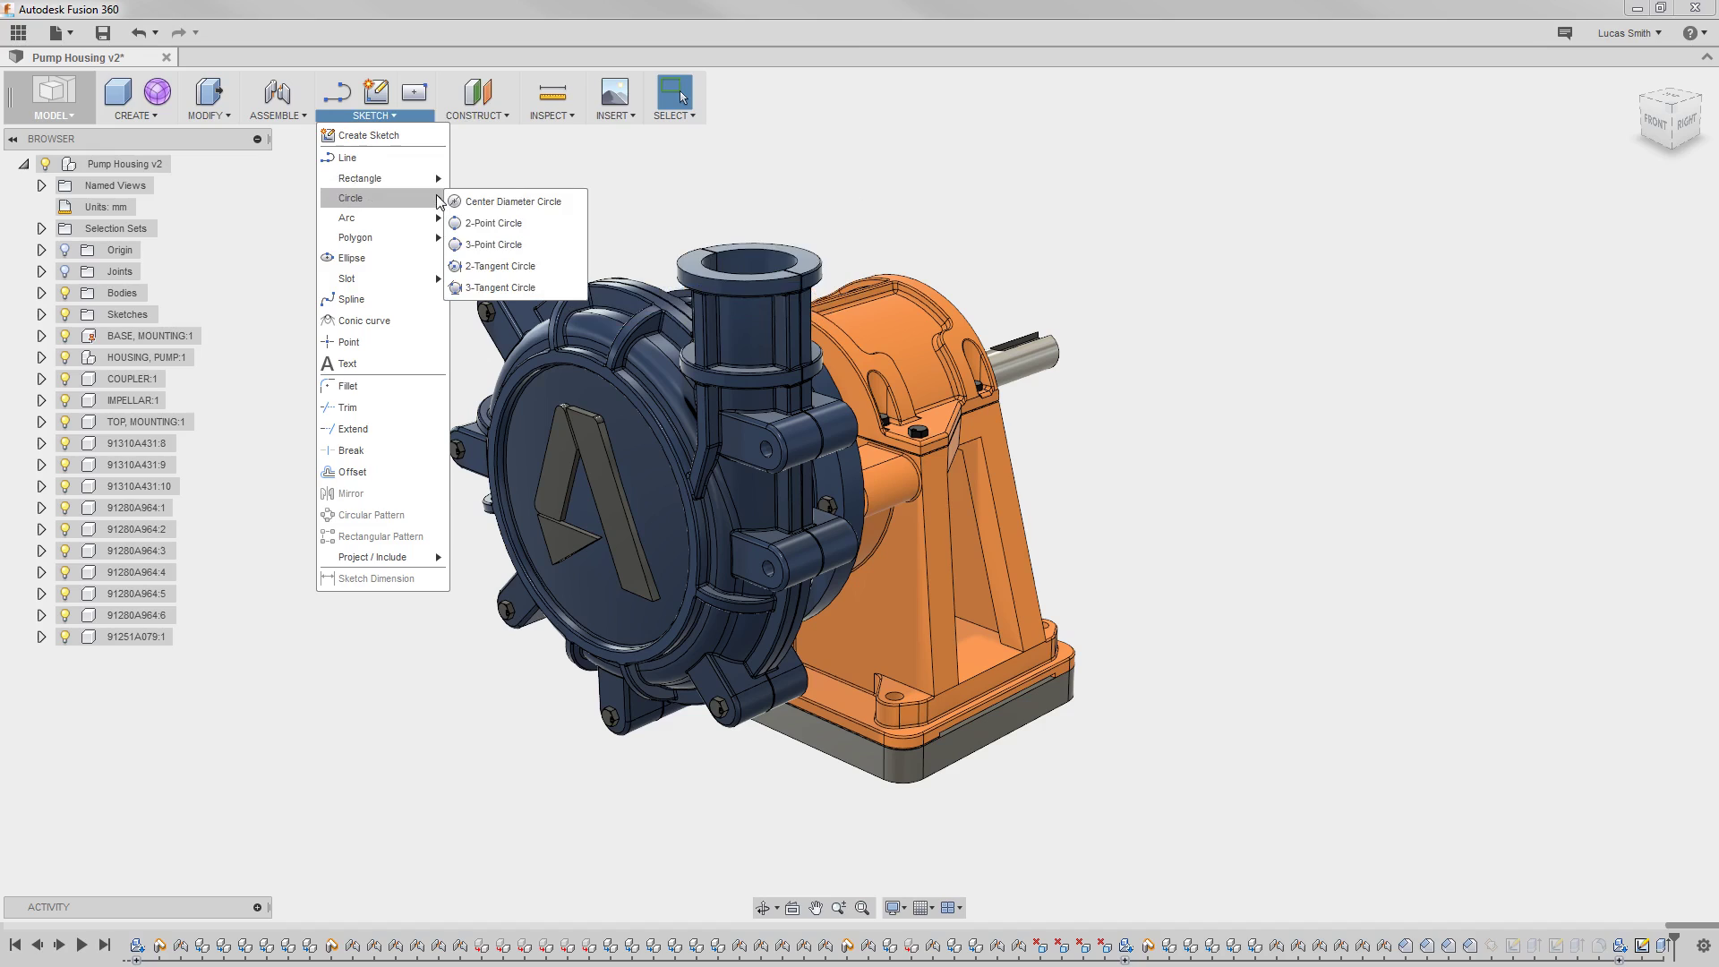
click(574, 202)
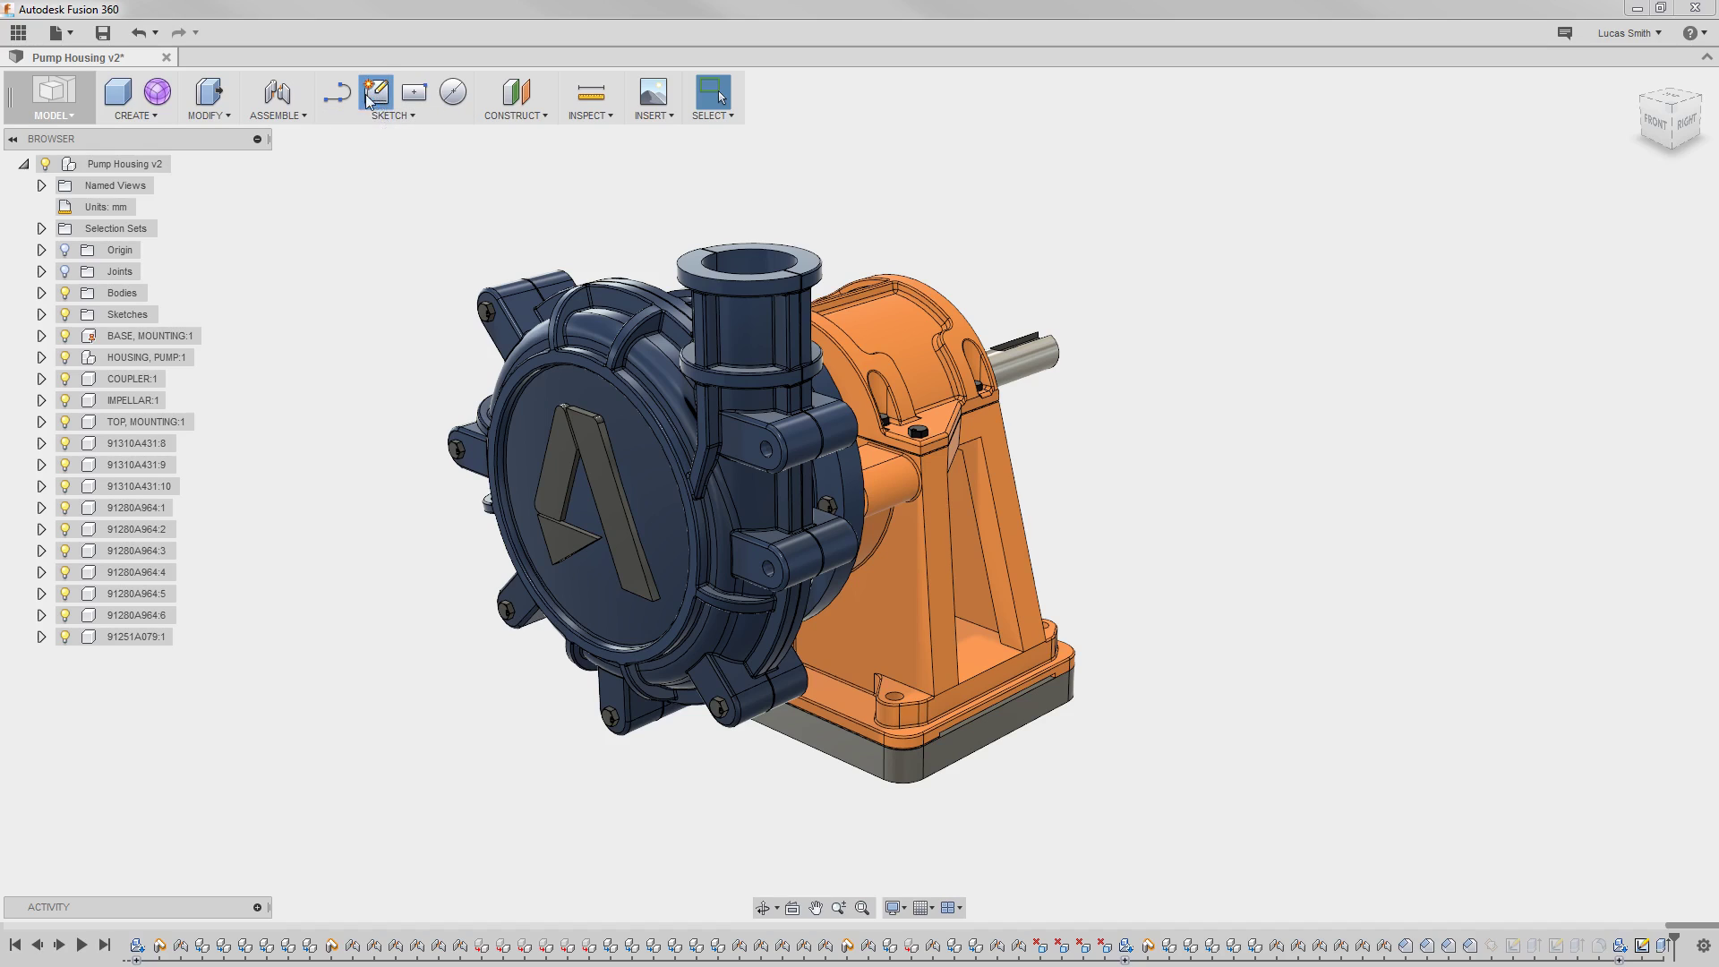
drag(365, 94, 324, 98)
drag(408, 95, 426, 195)
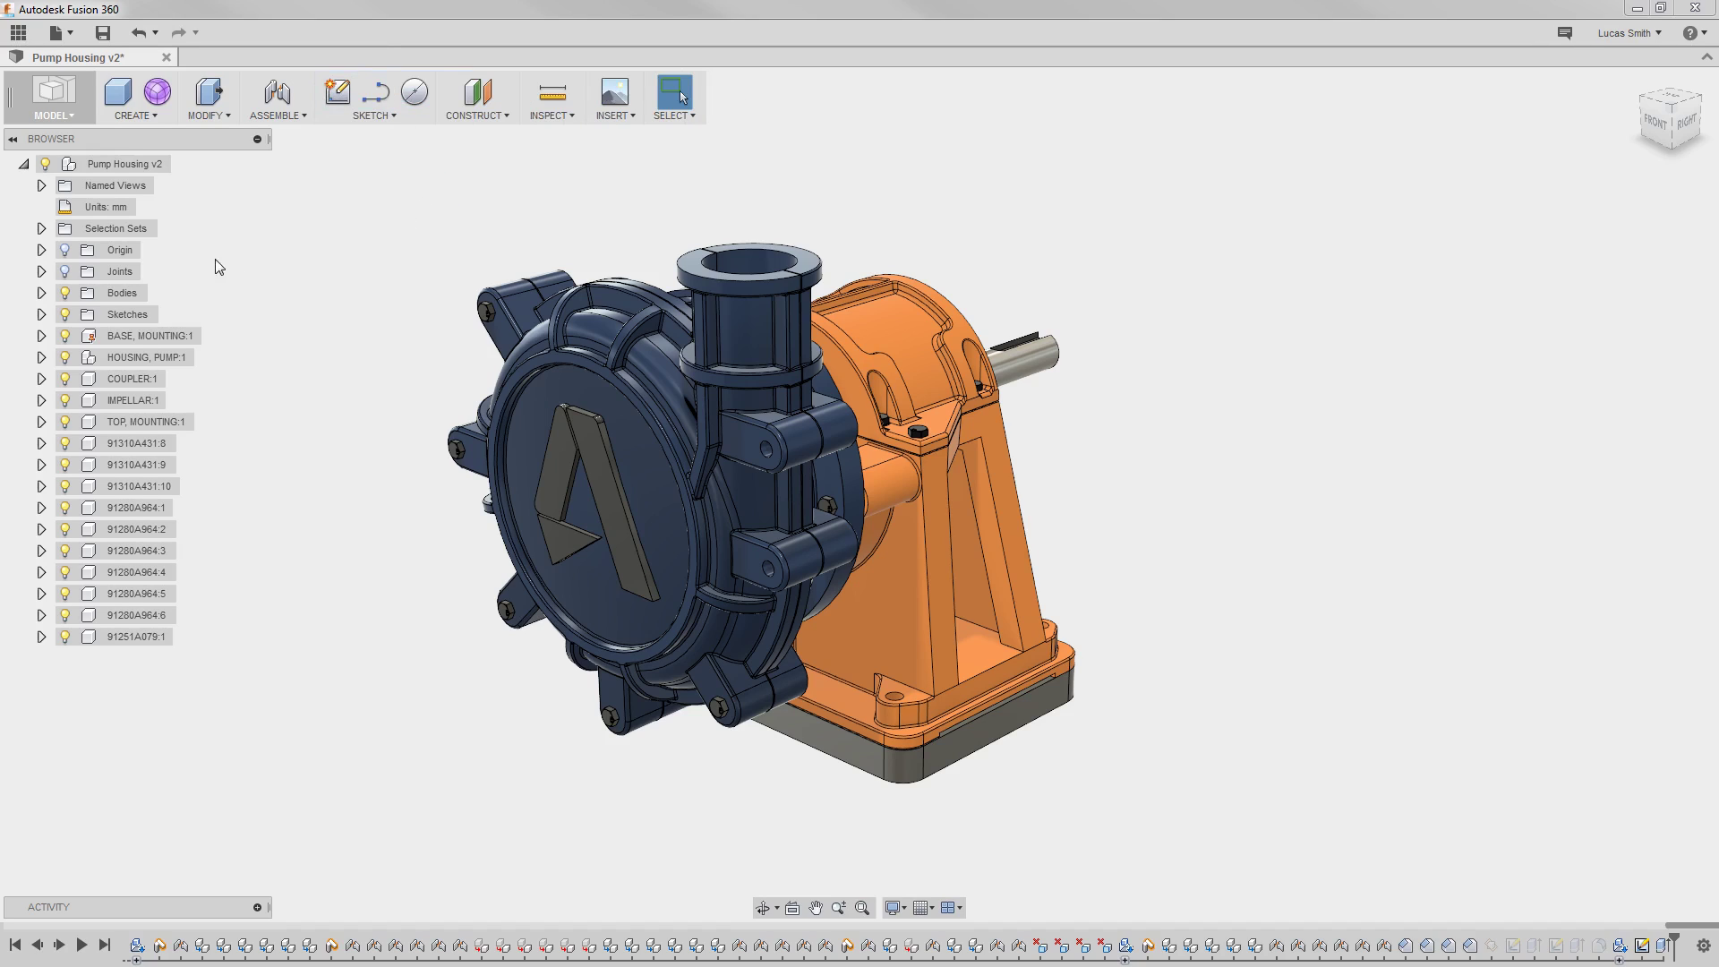
Expand and collapse the Bodies, Sketches and HOUSING, PUMP:1 browser nodes.
click(40, 293)
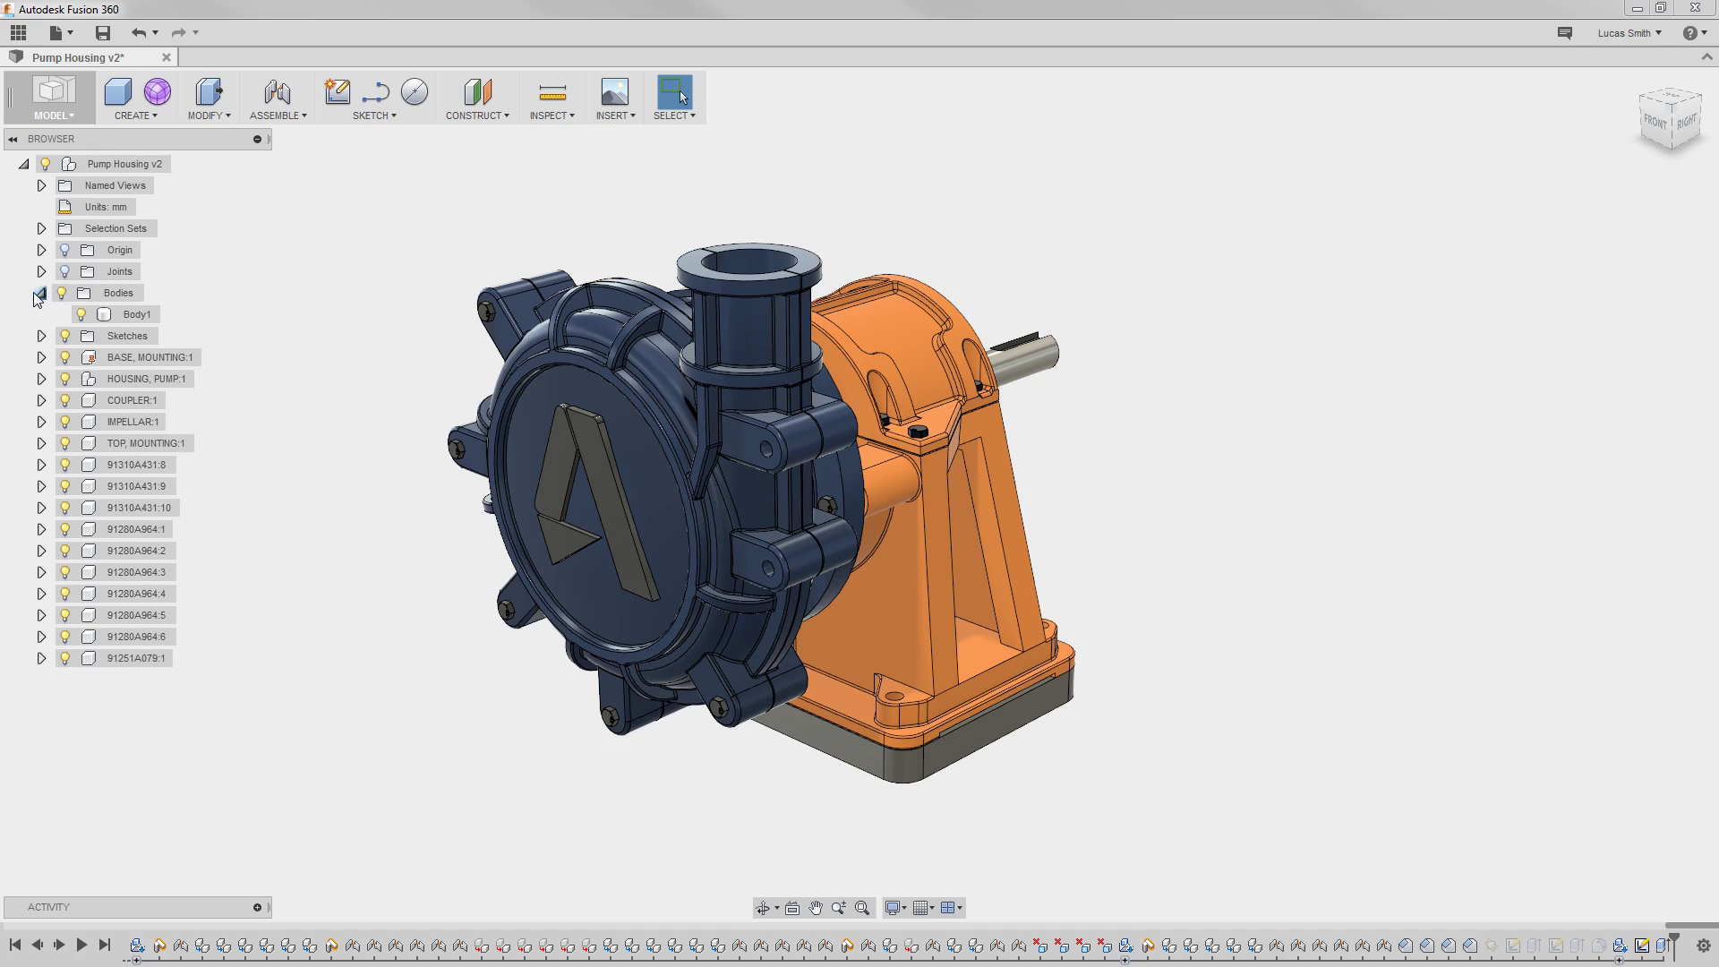
click(40, 293)
click(40, 314)
click(40, 314)
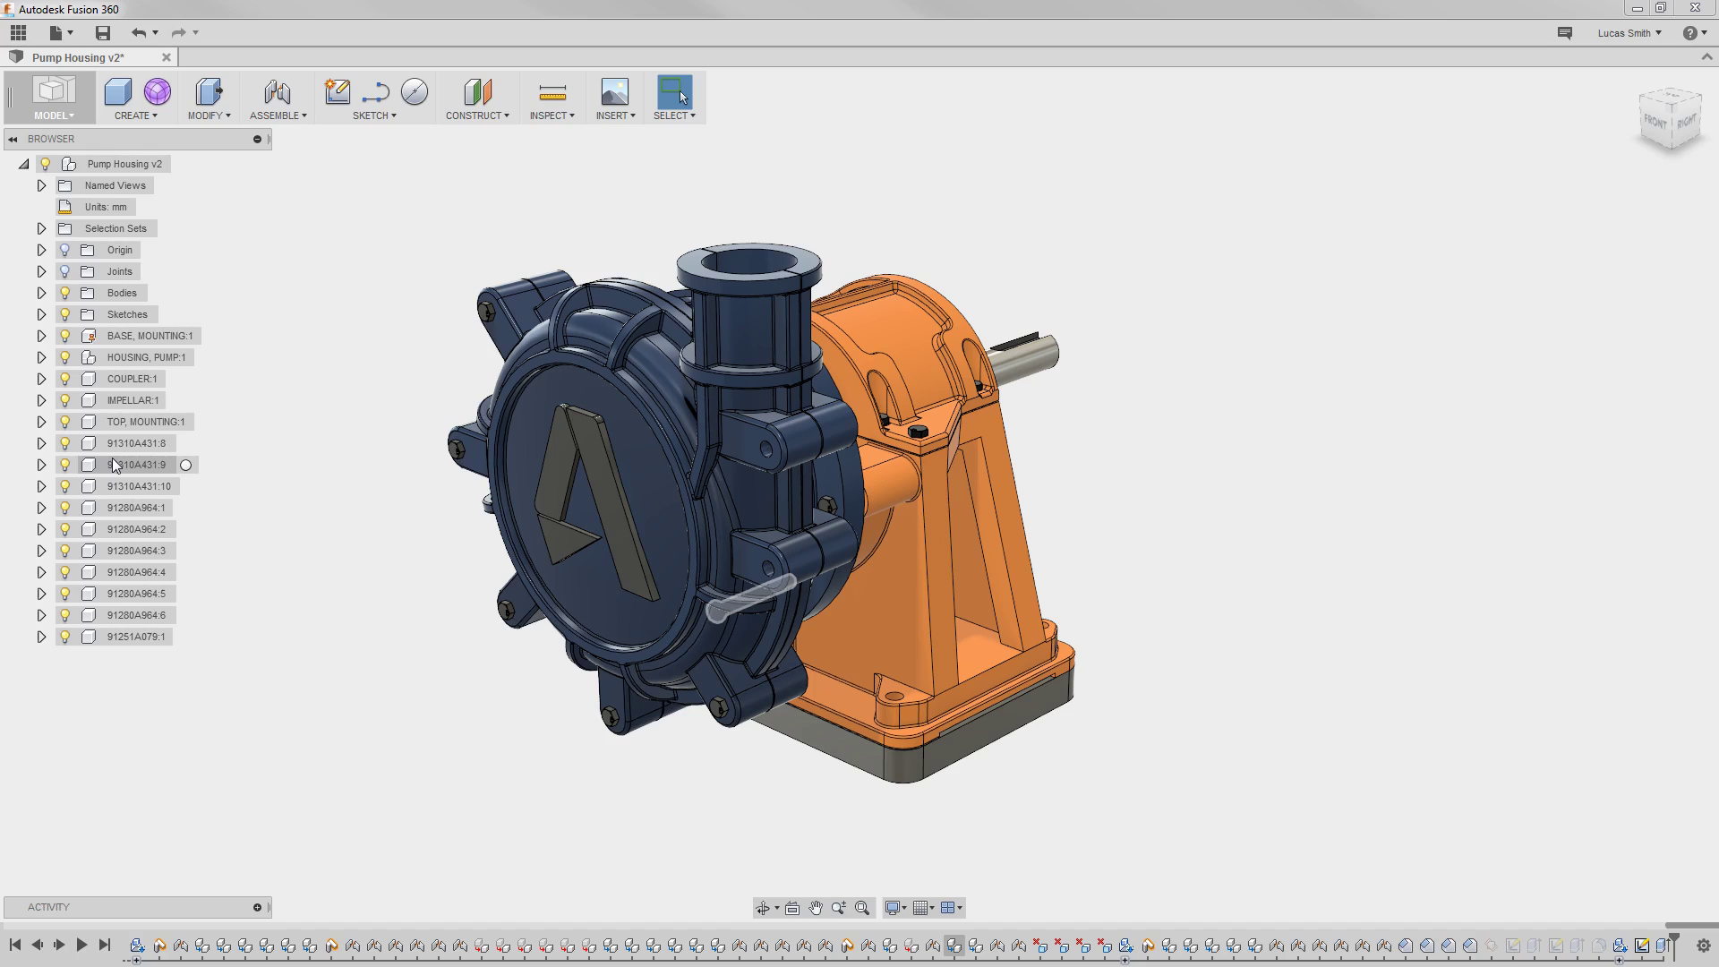
click(70, 360)
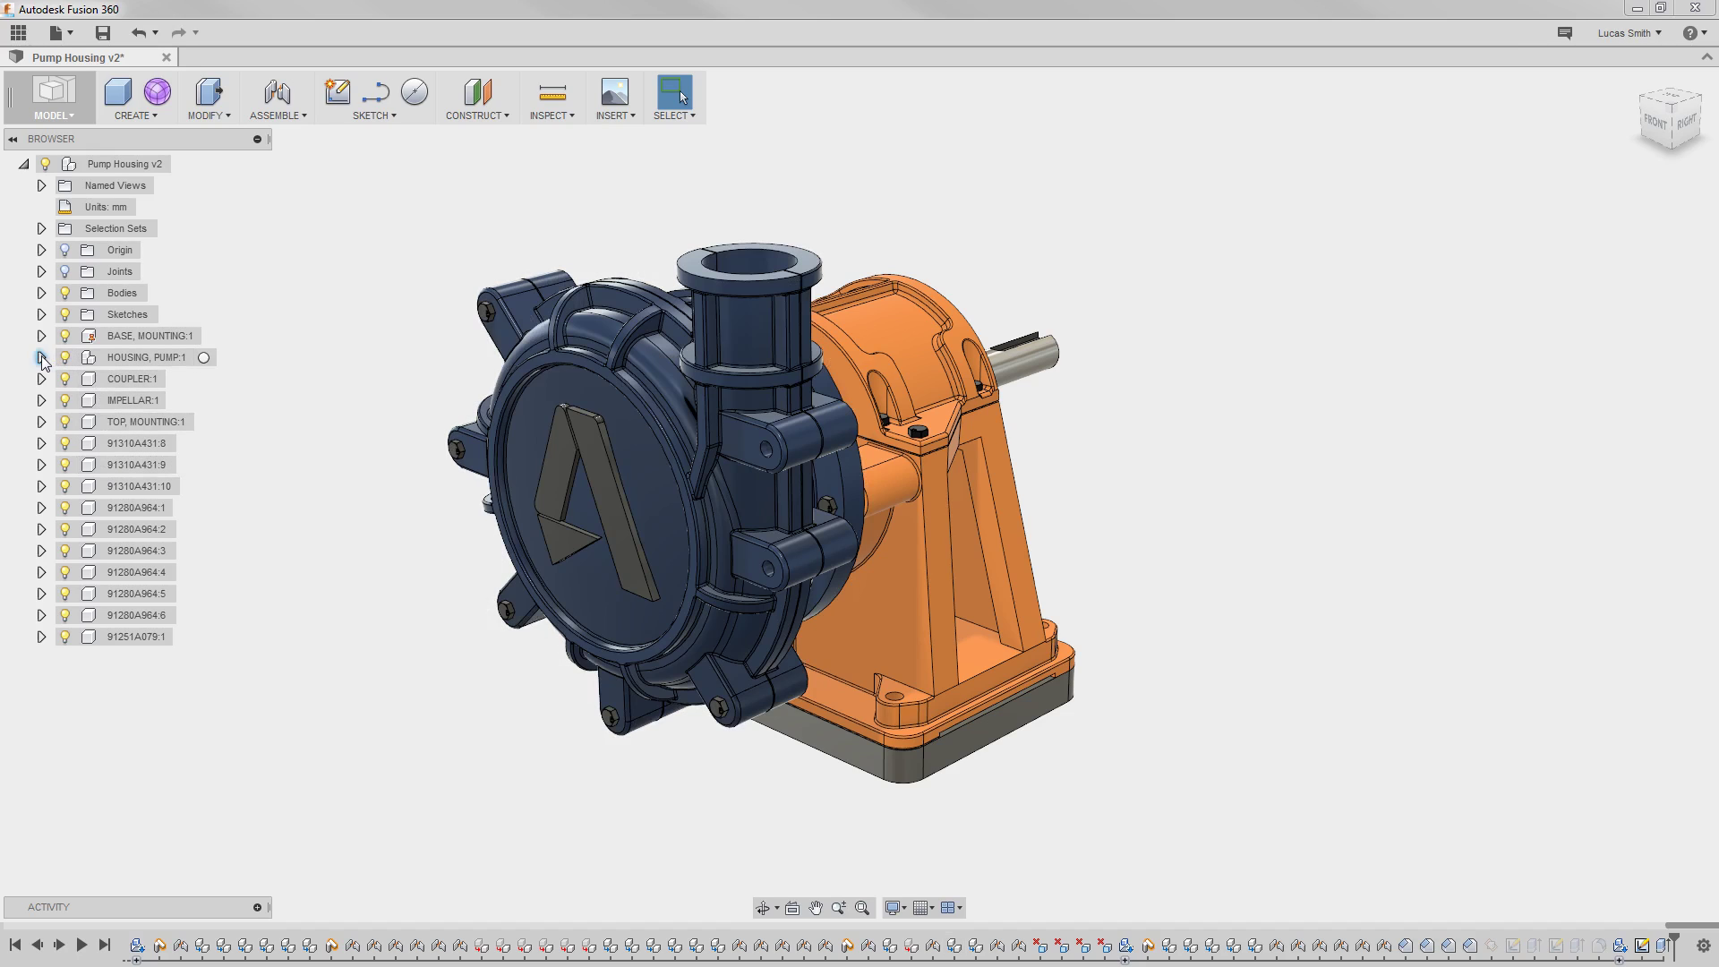
click(41, 357)
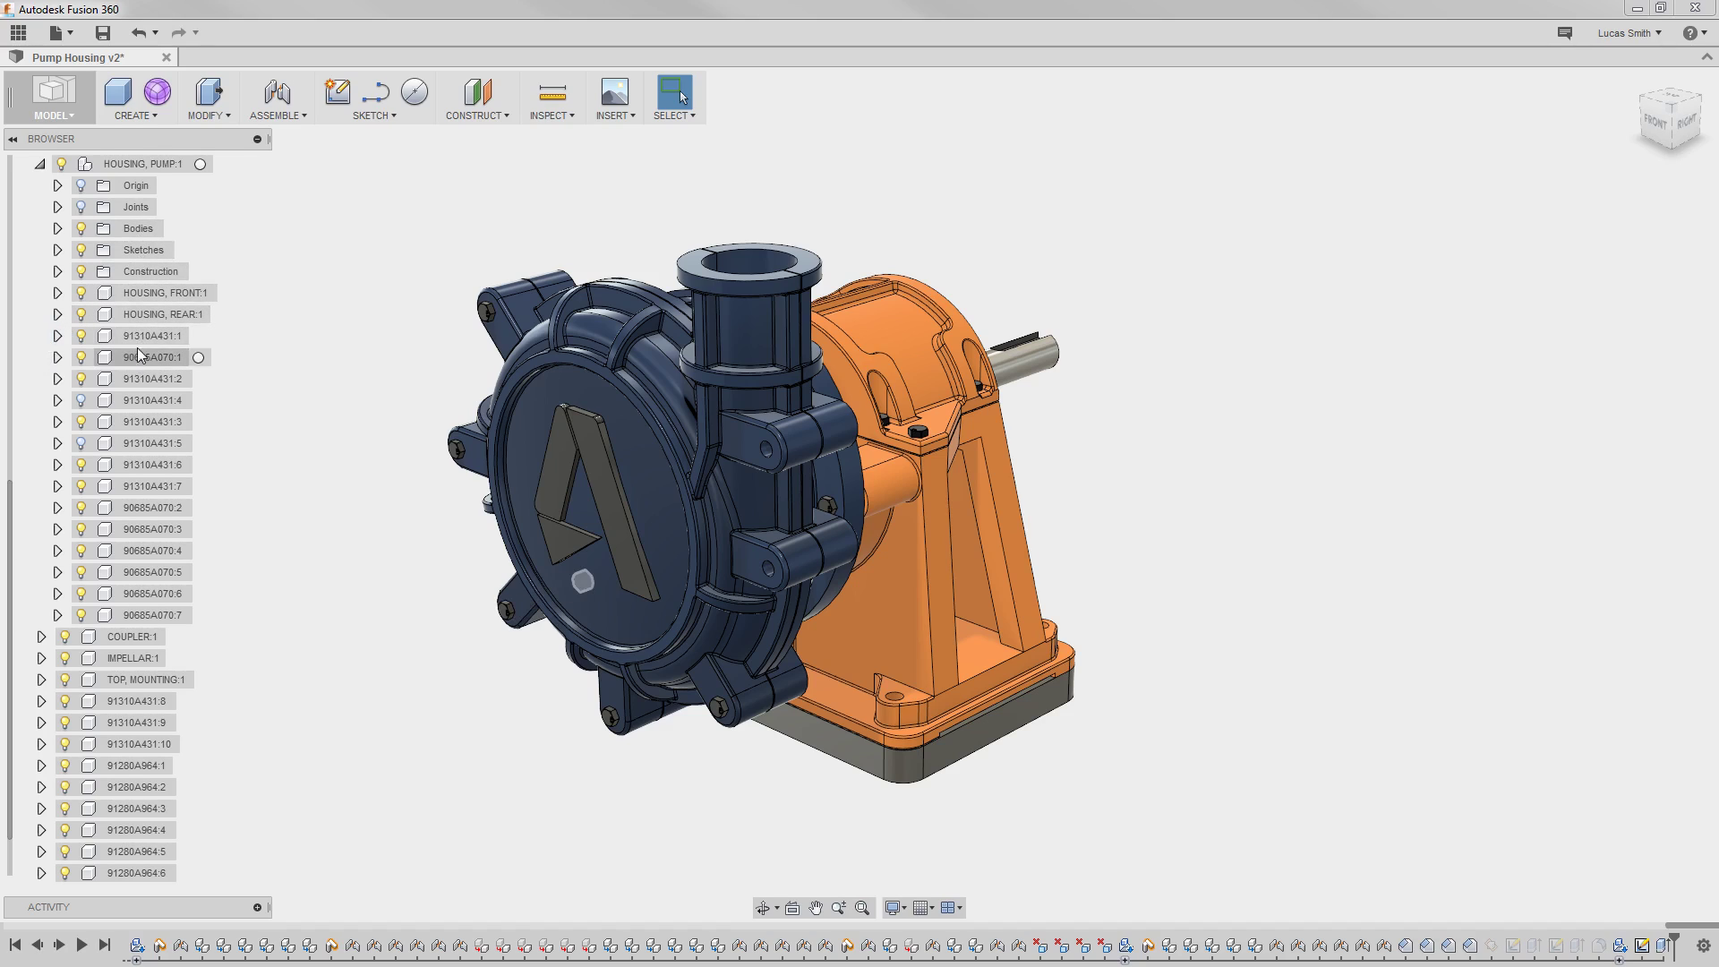
click(39, 164)
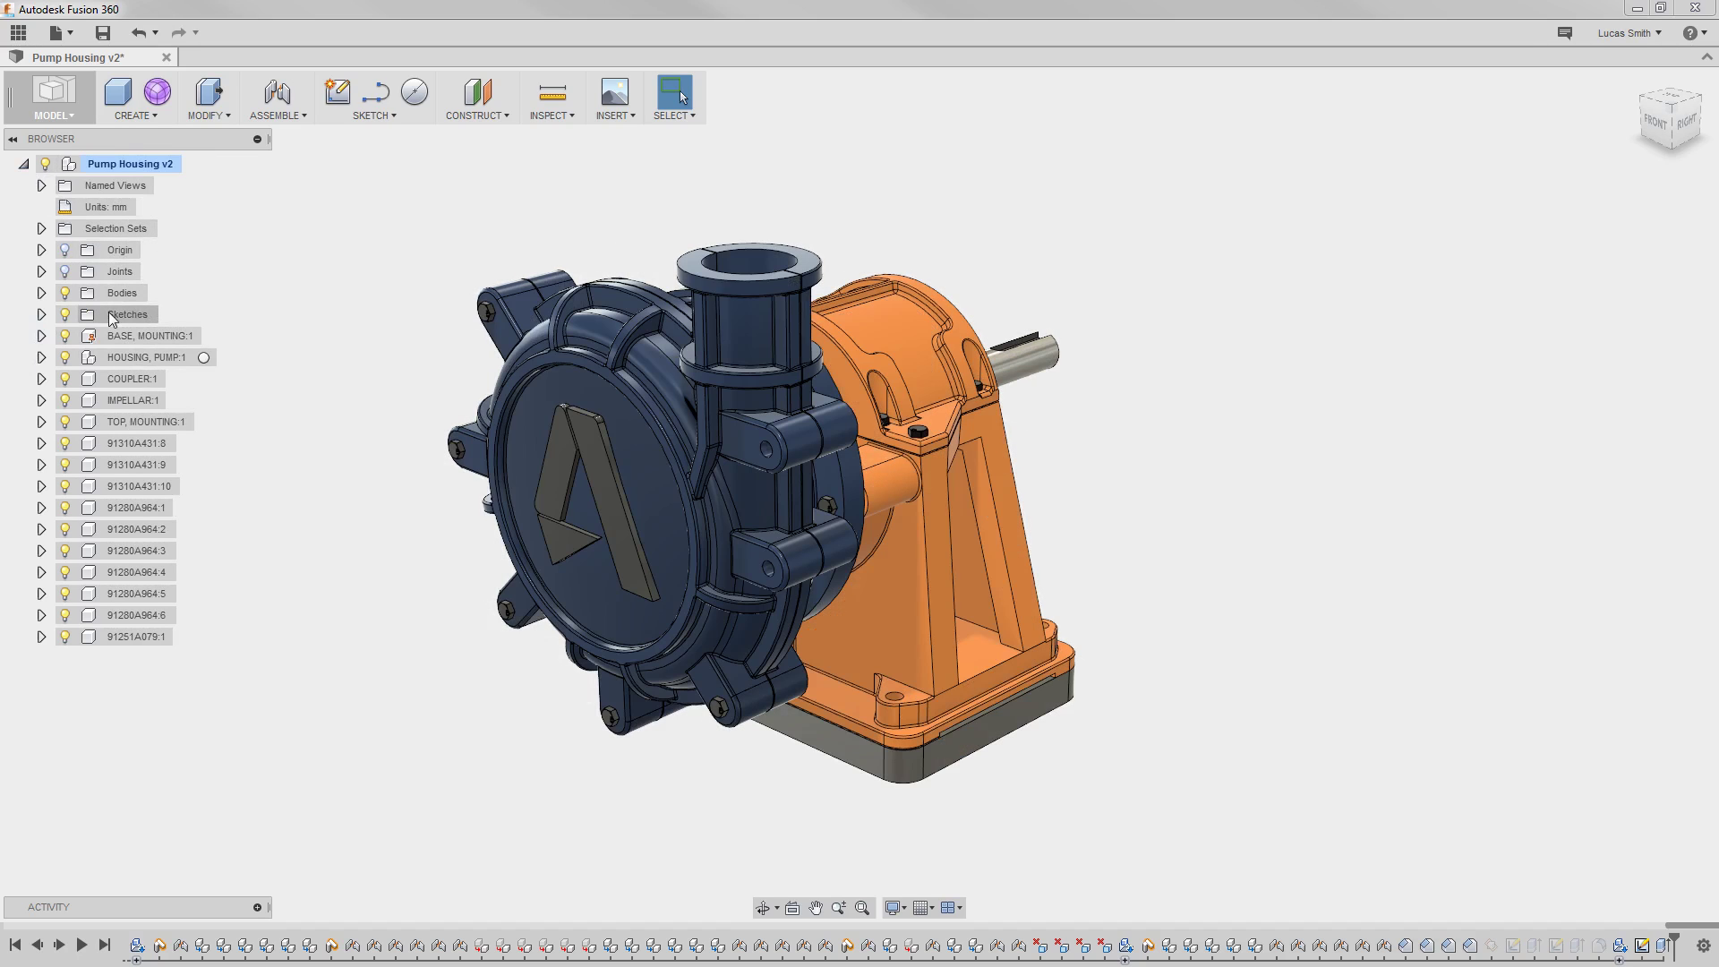
Show Sketch4, hide the Sketches folder, and orbit to view the model from underneath.
click(44, 317)
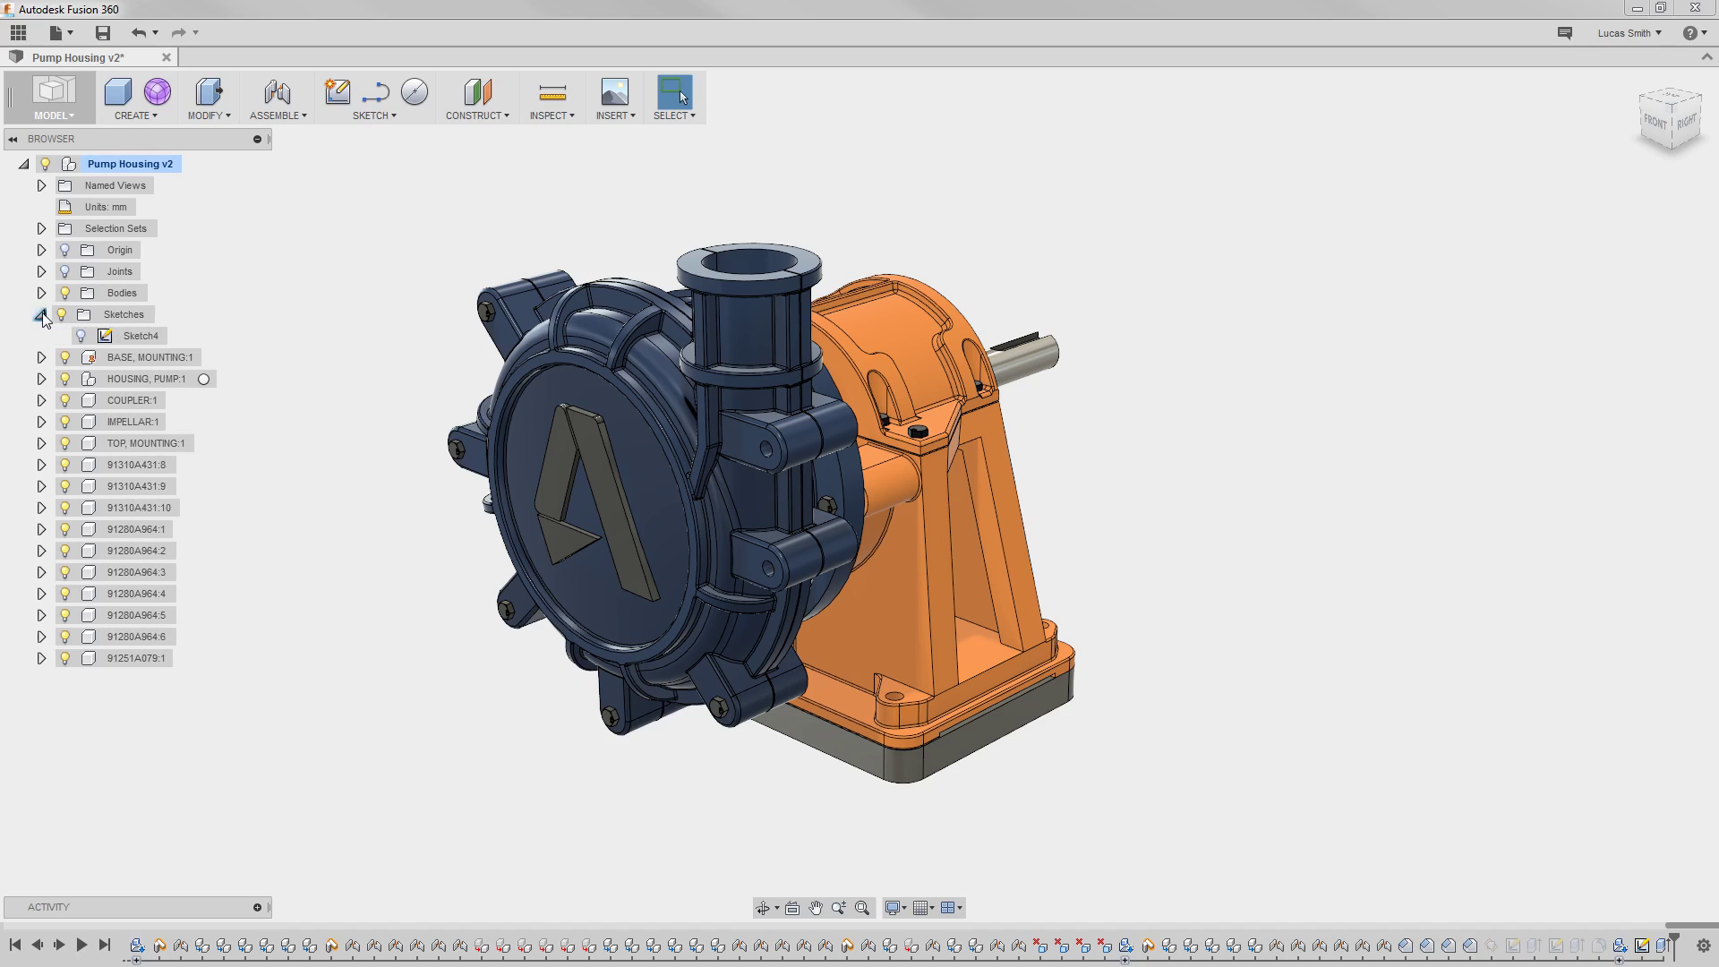
click(81, 337)
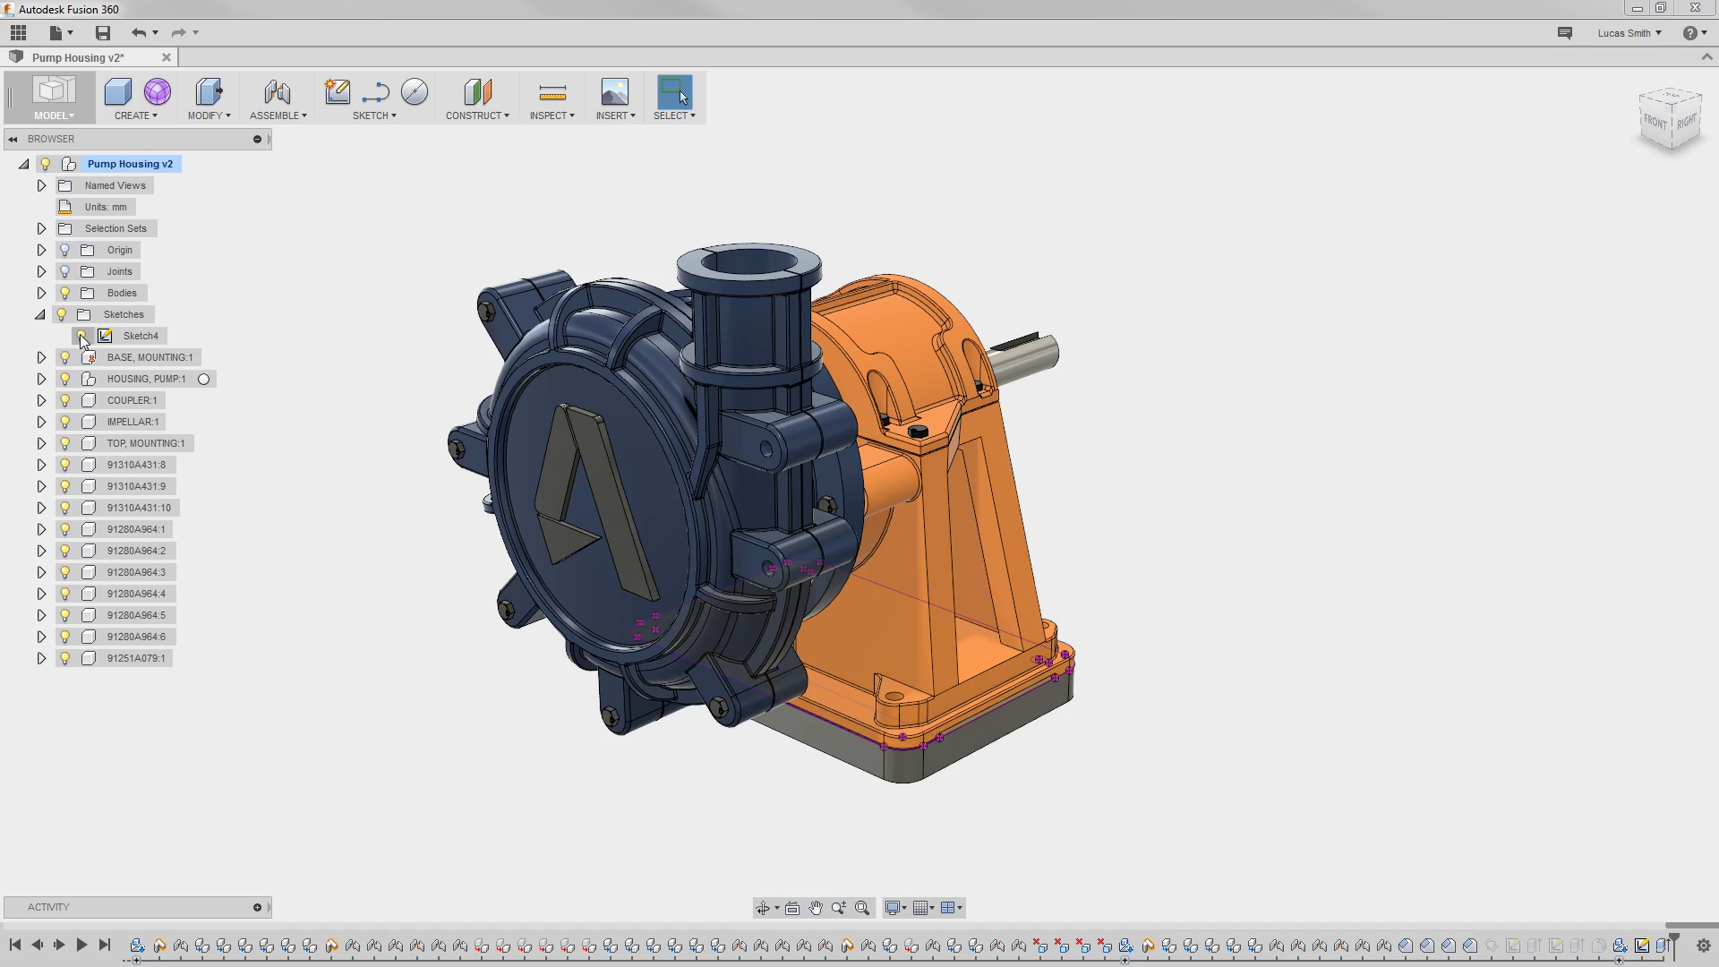
click(70, 295)
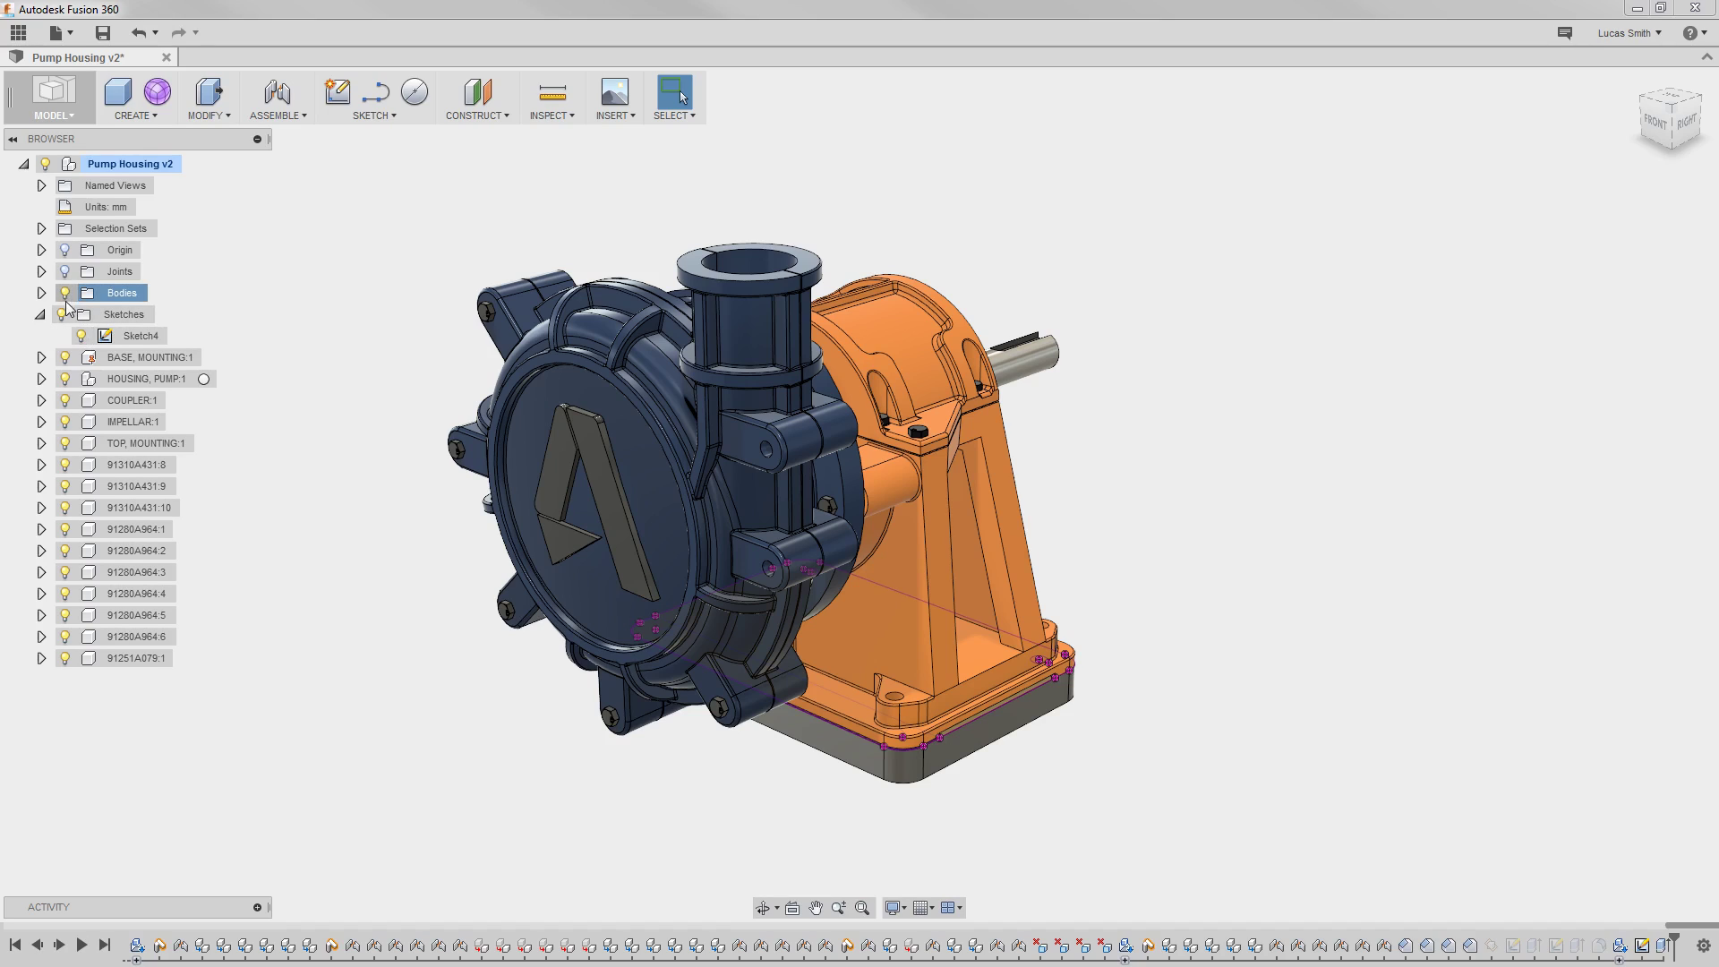
click(63, 314)
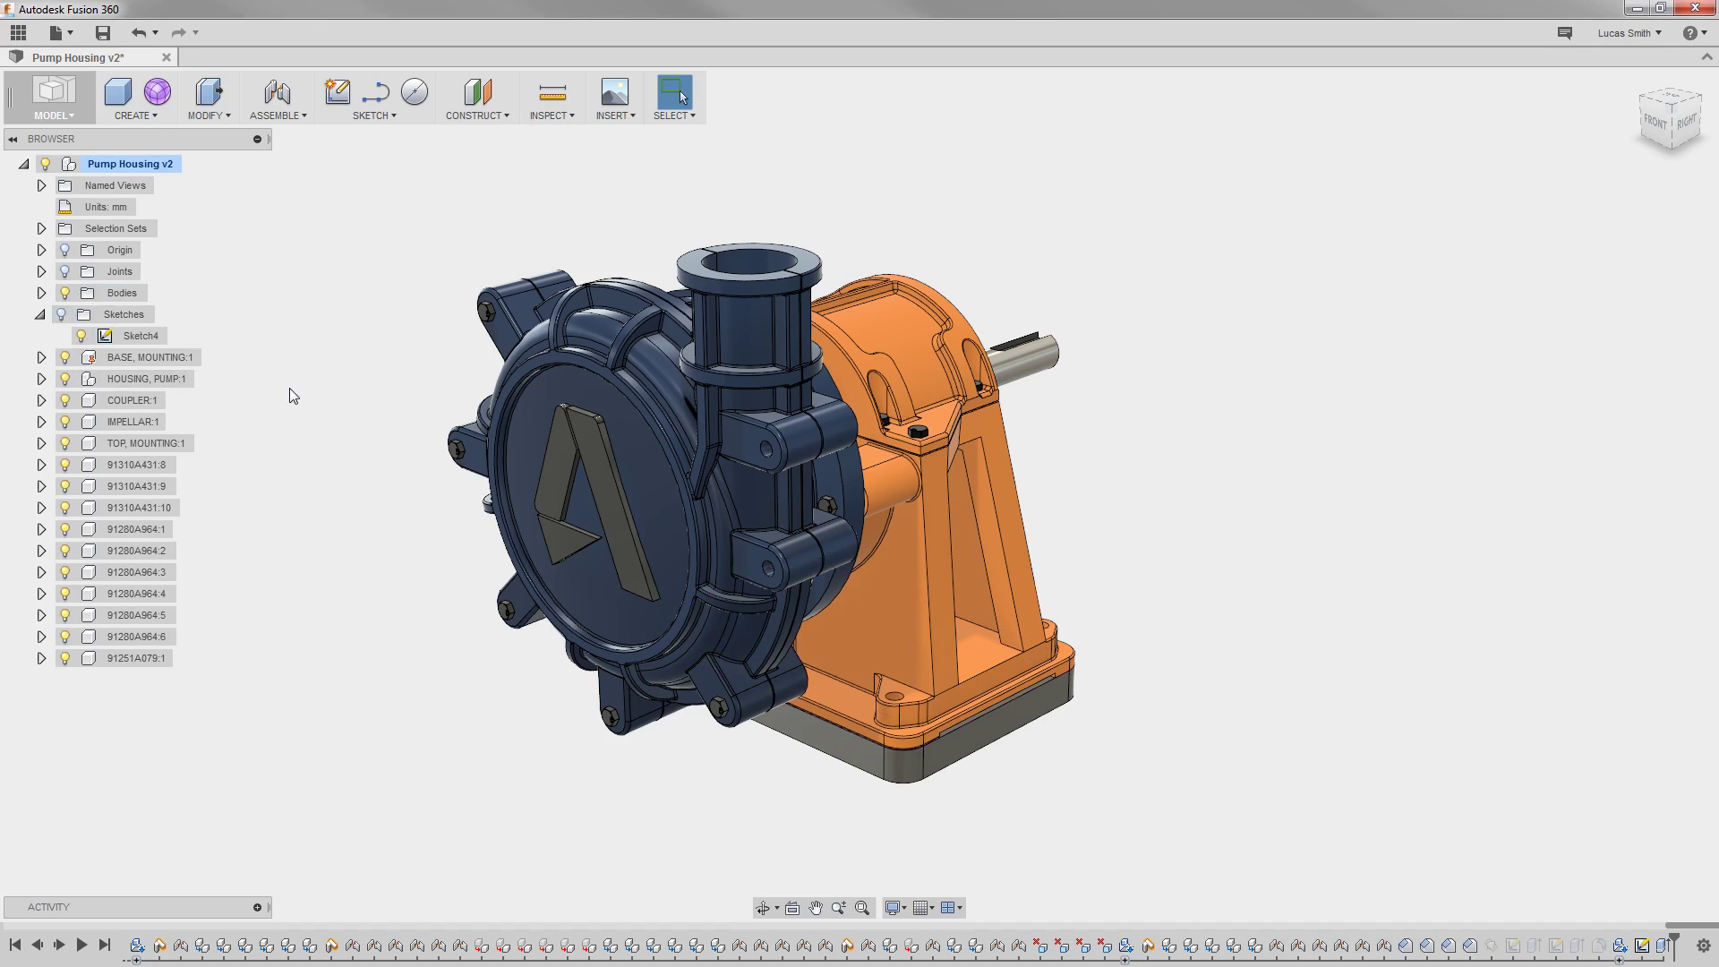
shift+middle_drag(311, 450, 332, 290)
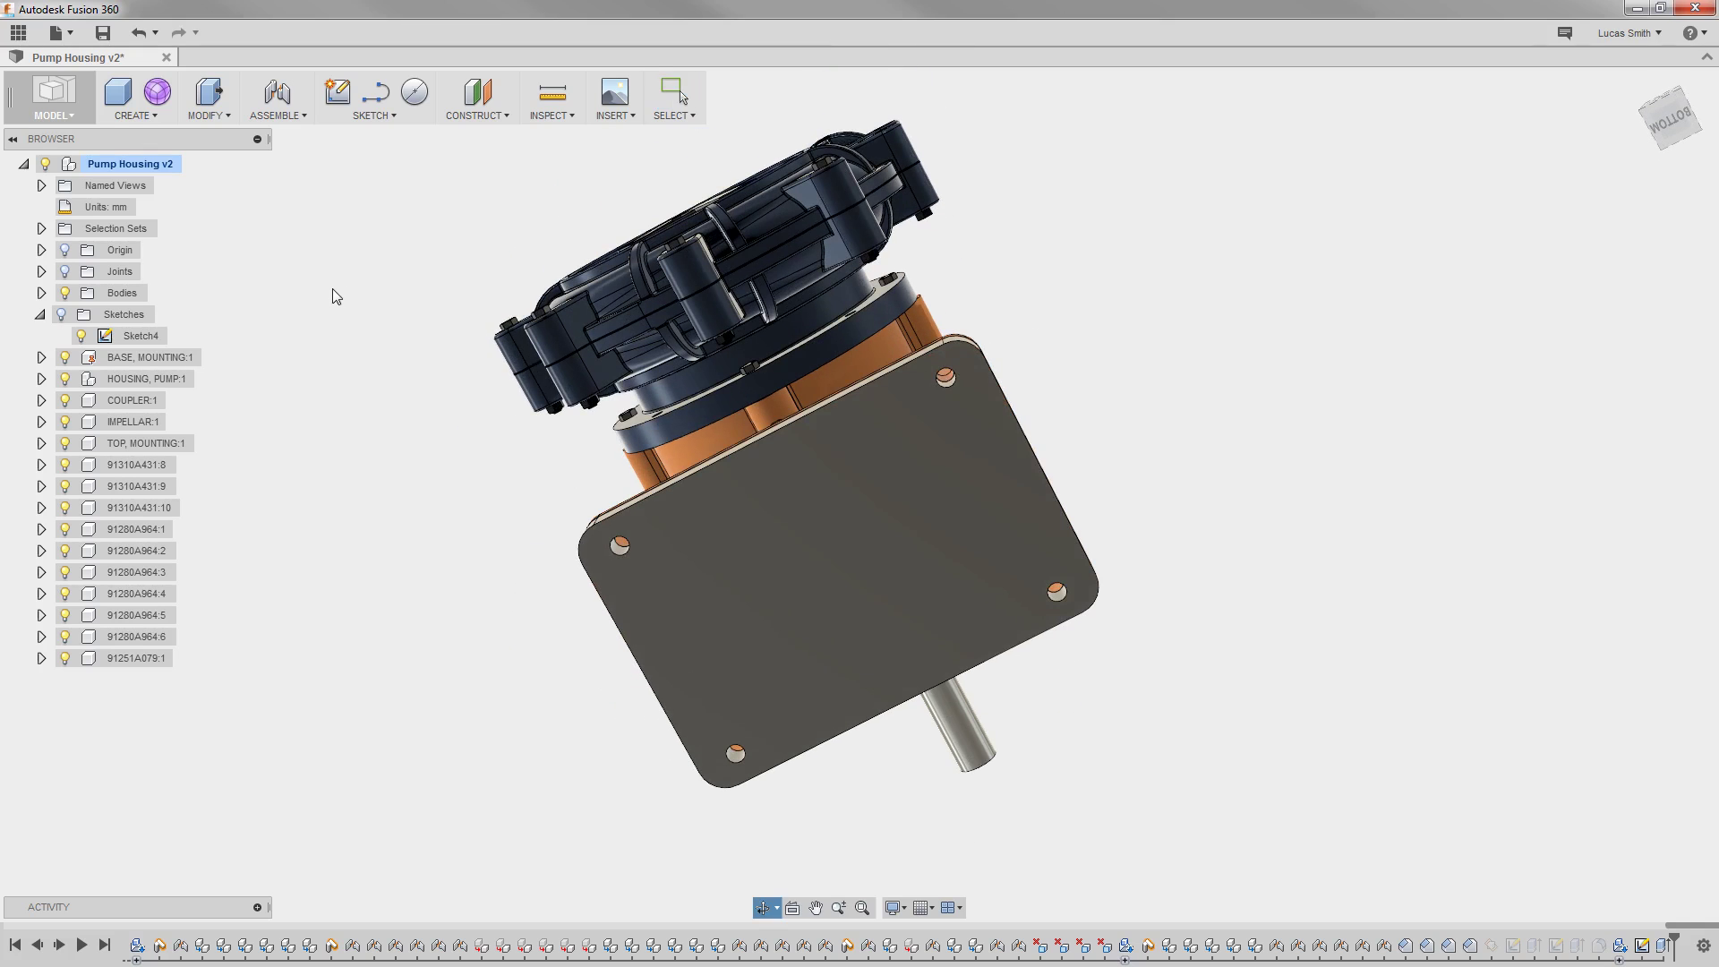
Start a sketch on the base plate face and draw a center-diameter circle on it.
click(339, 93)
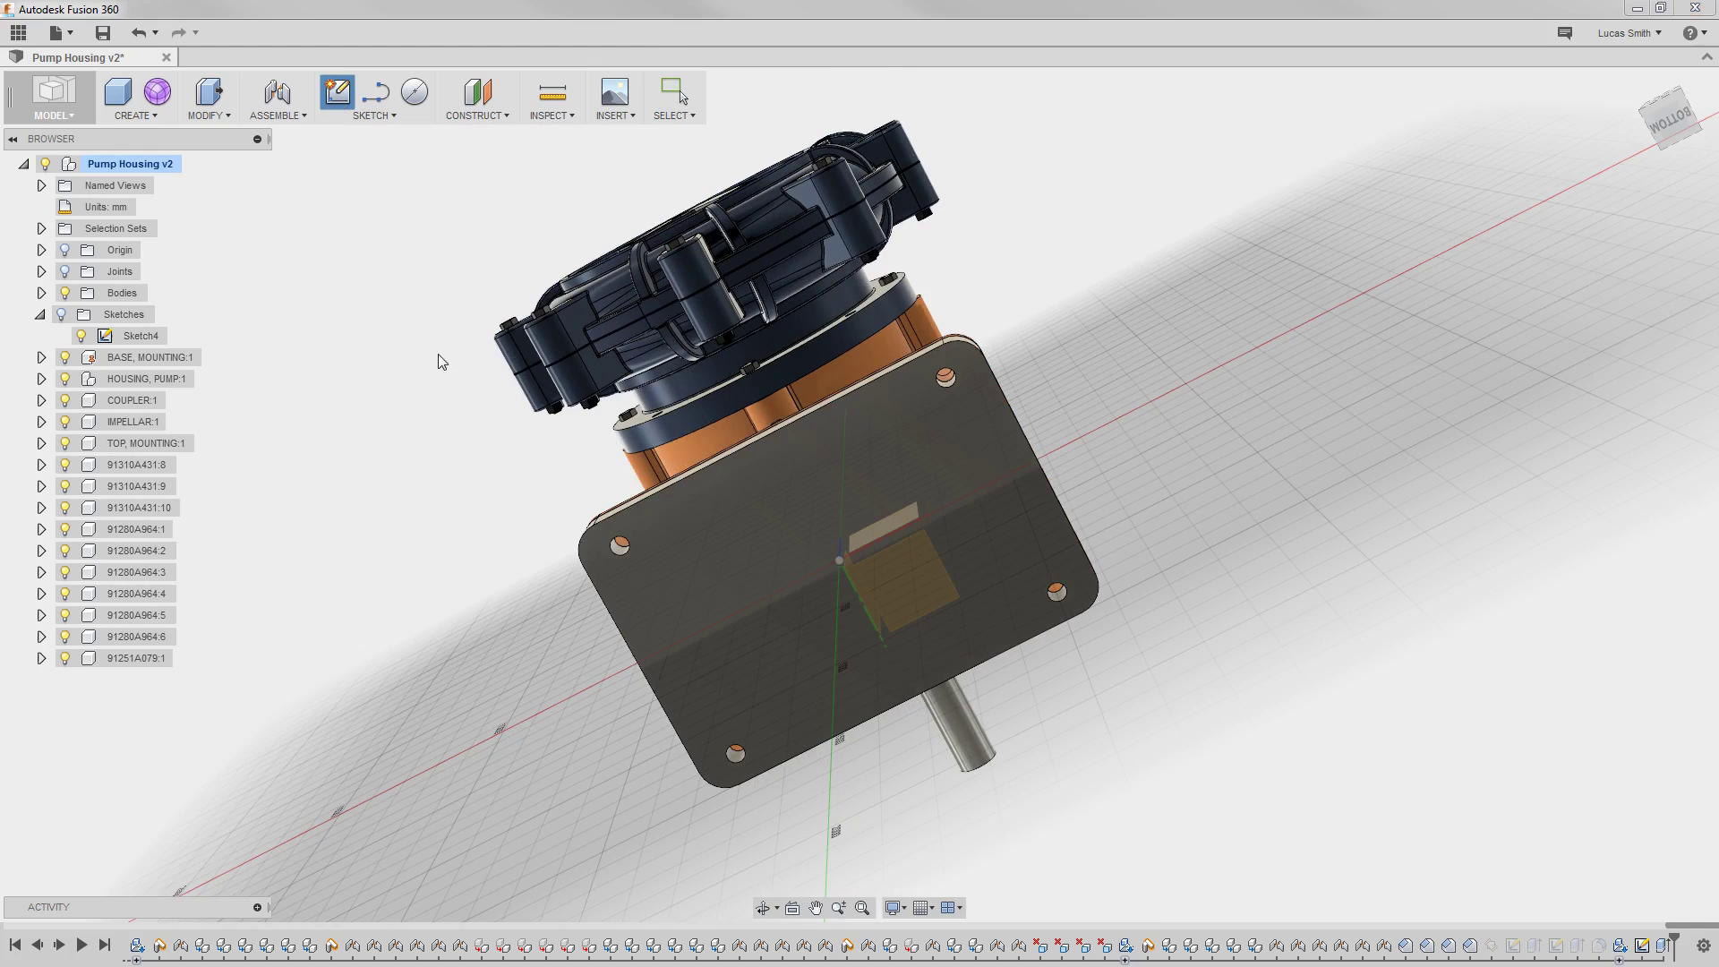
click(705, 559)
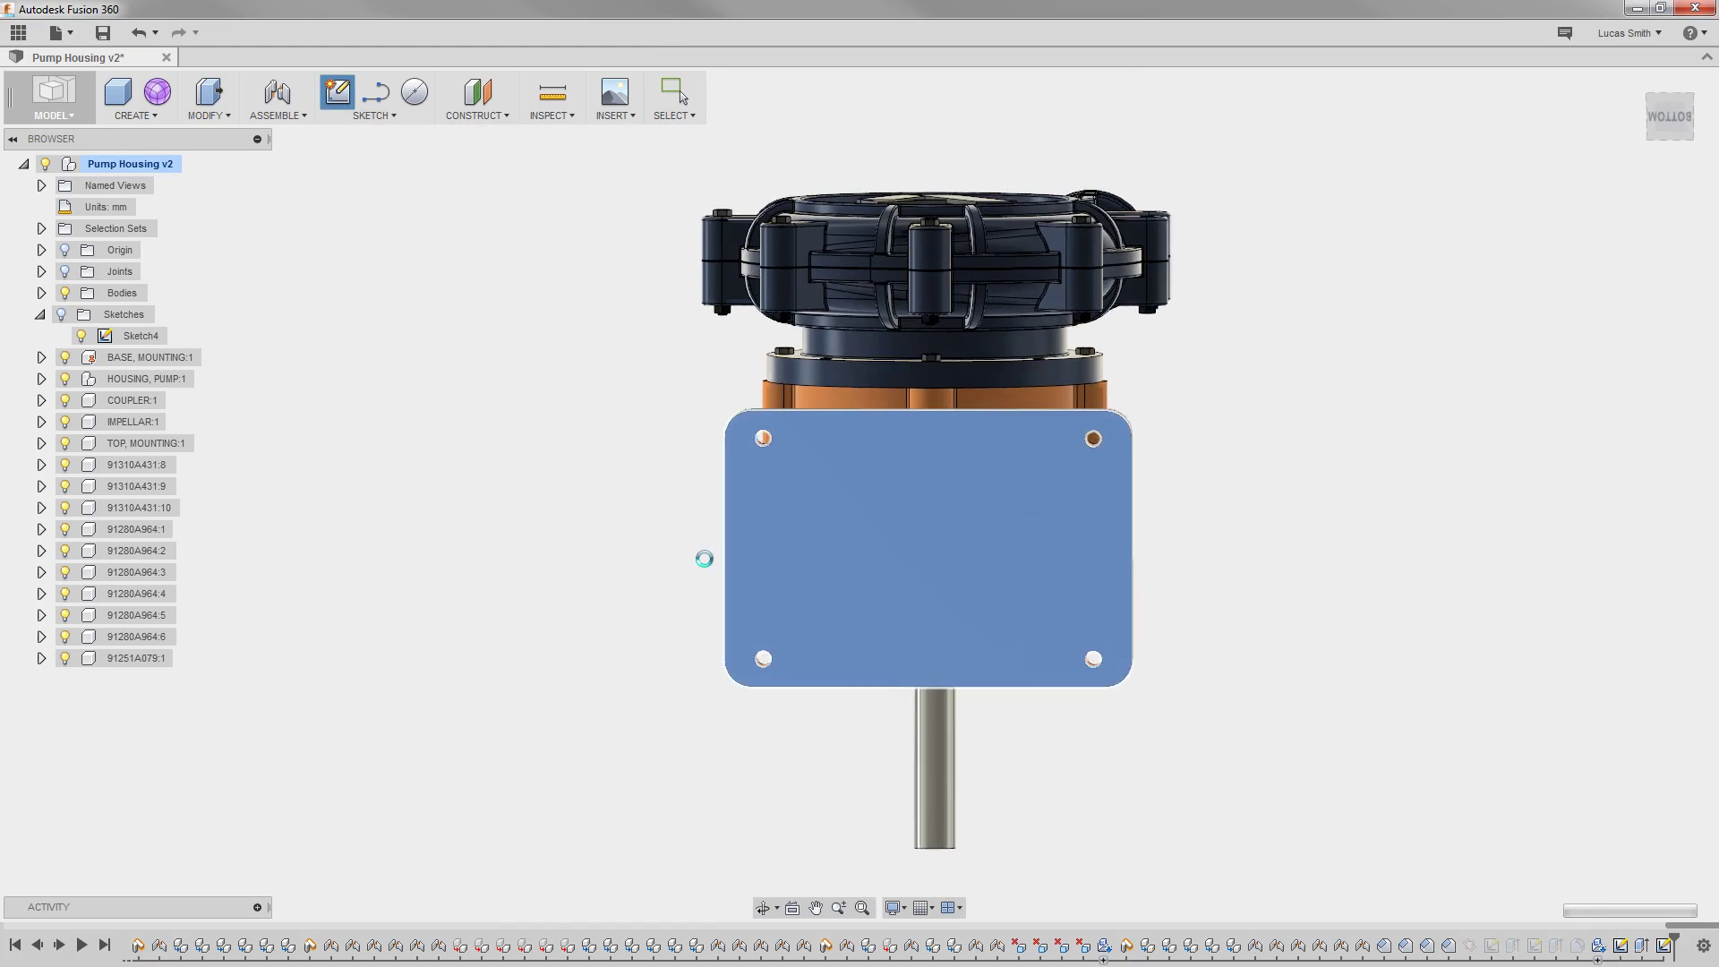
right_click(672, 534)
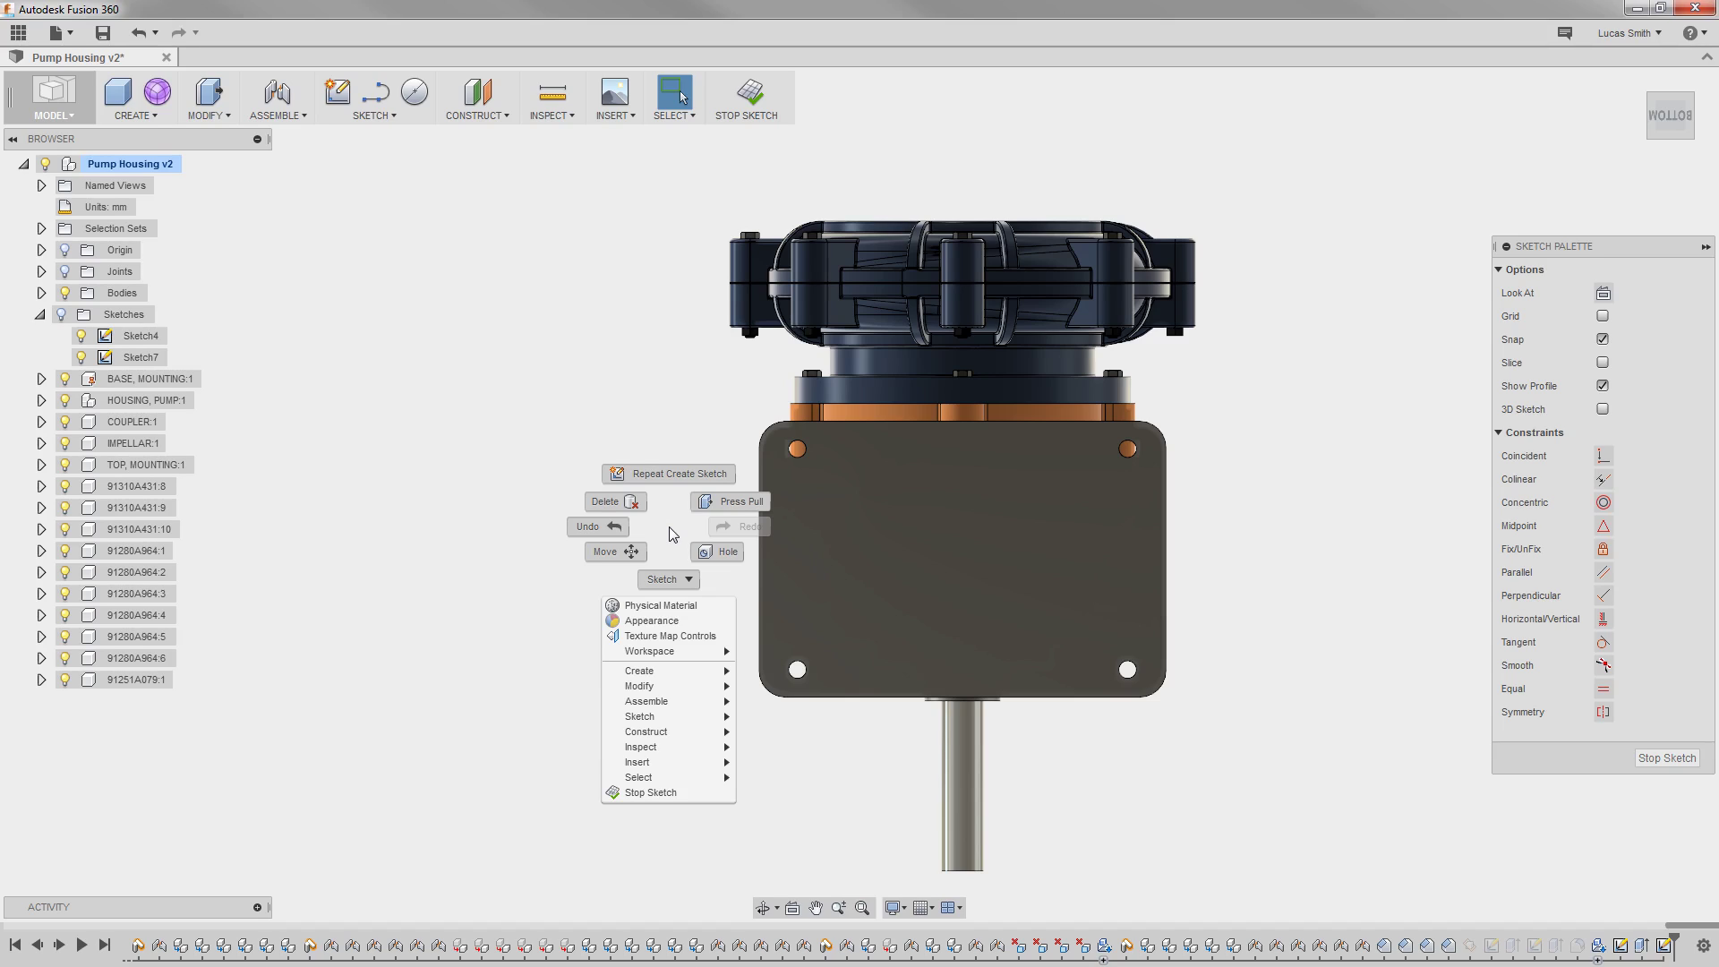
click(671, 579)
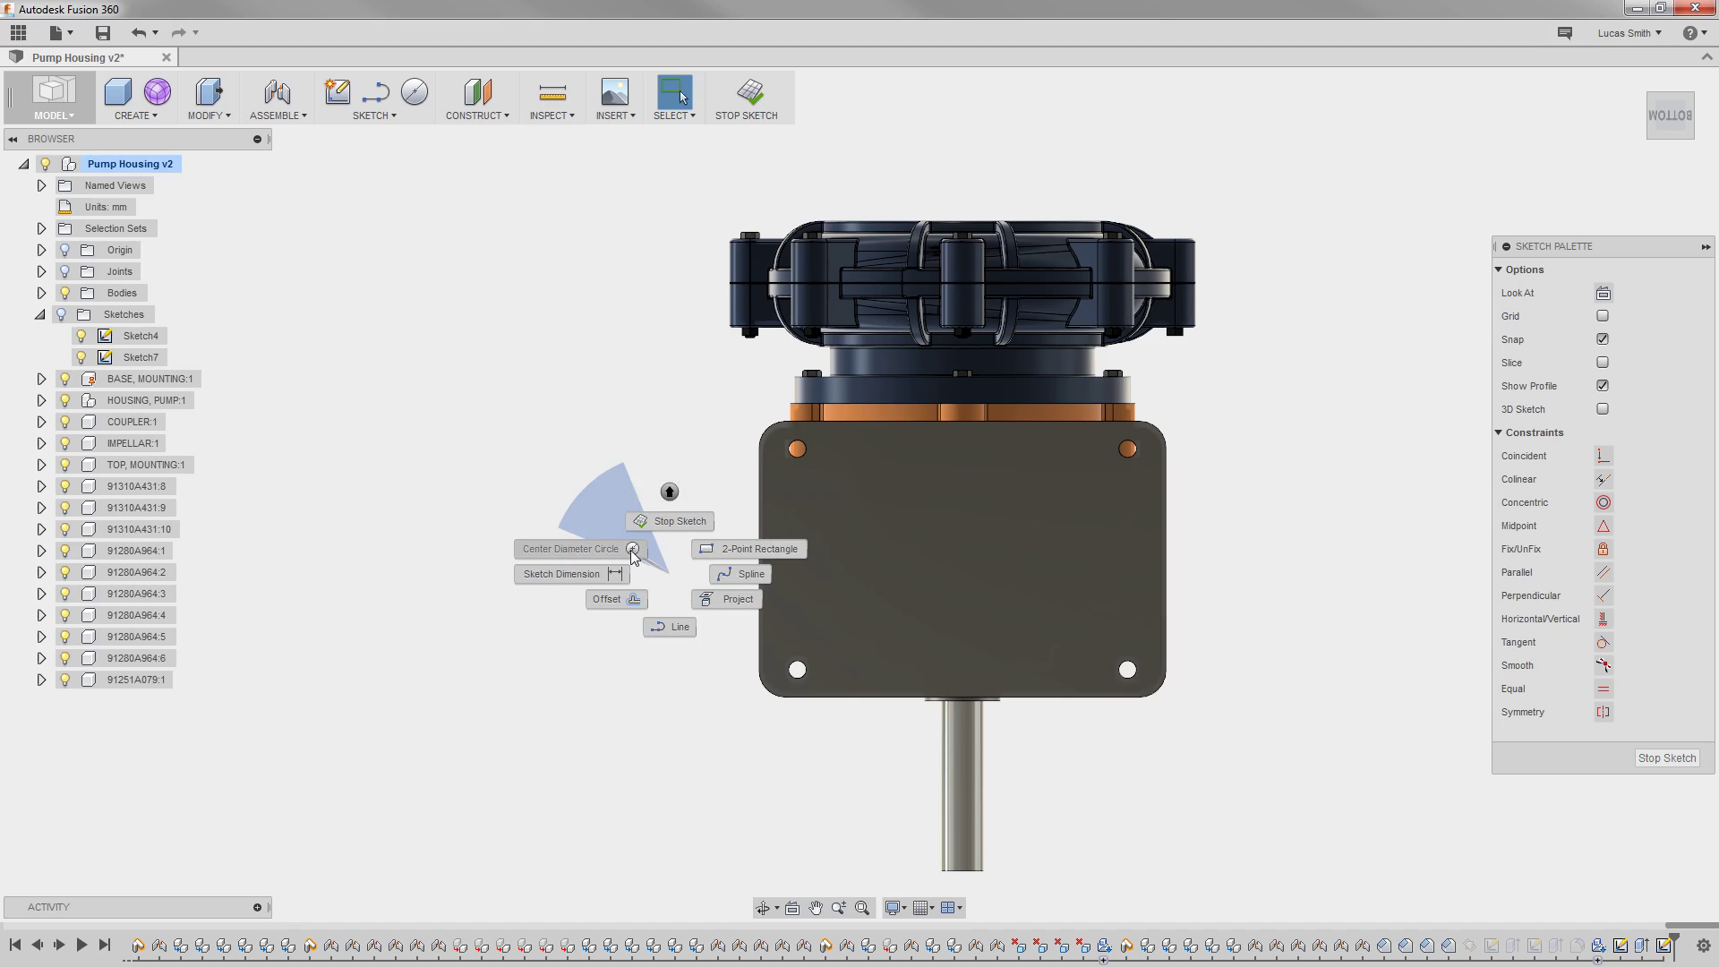
click(633, 555)
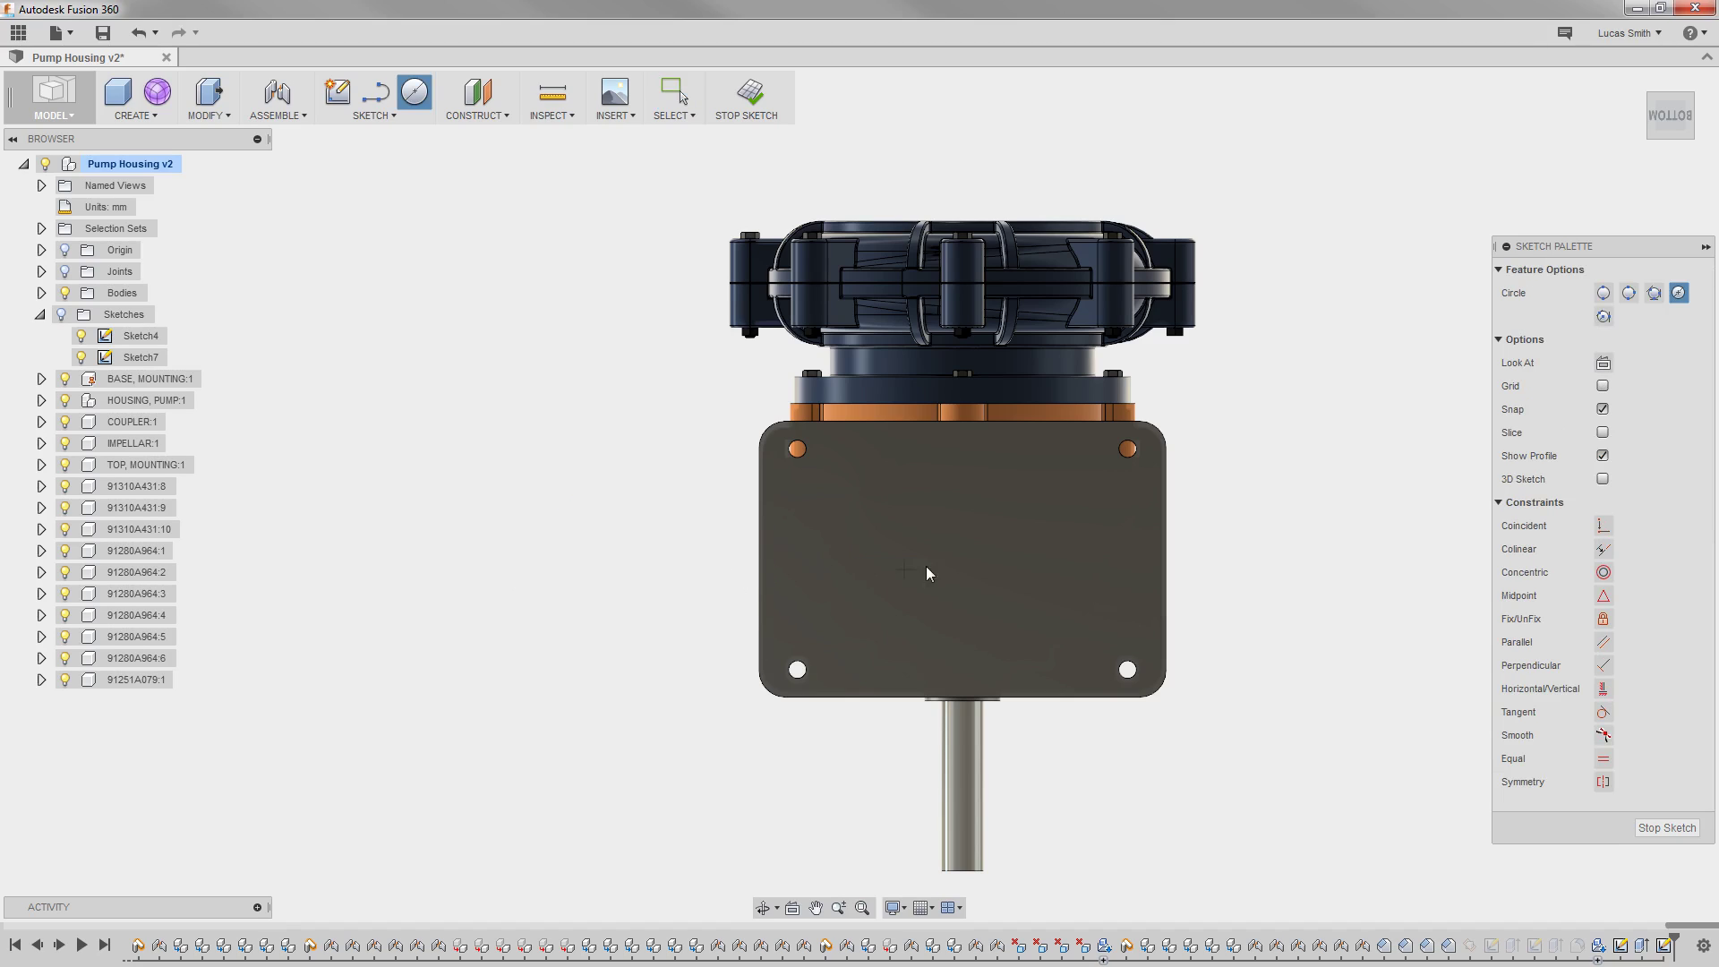
click(964, 549)
click(1052, 554)
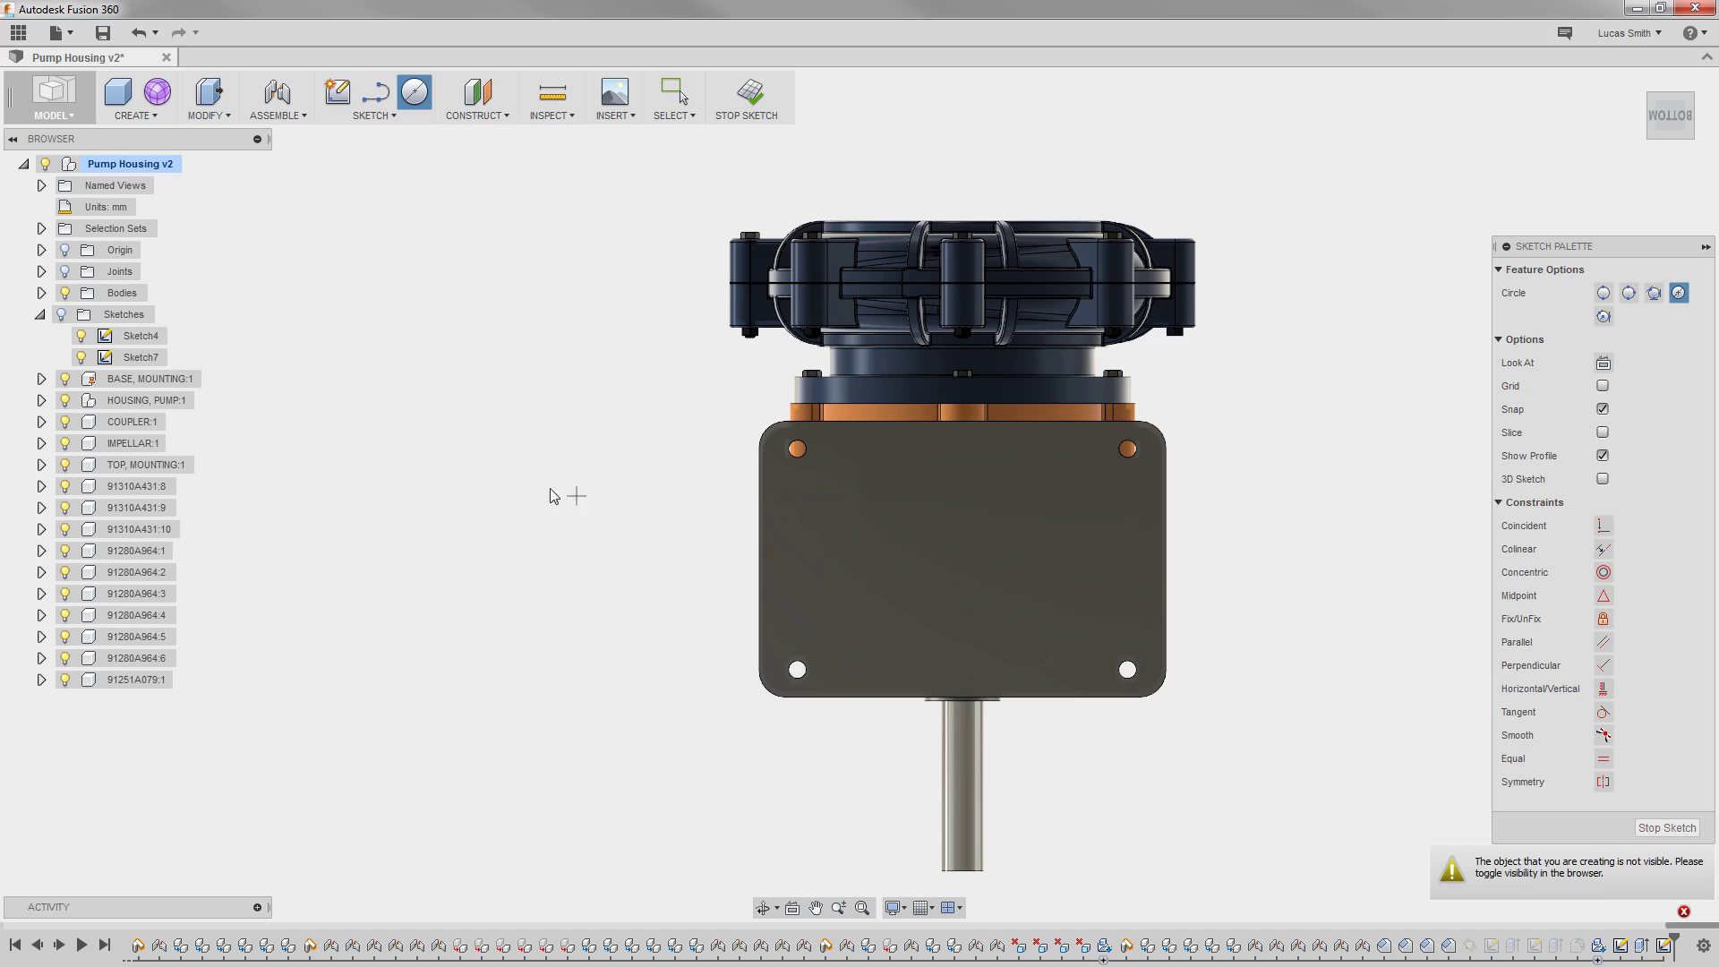
Make sketches visible, finish Sketch7, and orbit the model round to a front view.
click(60, 315)
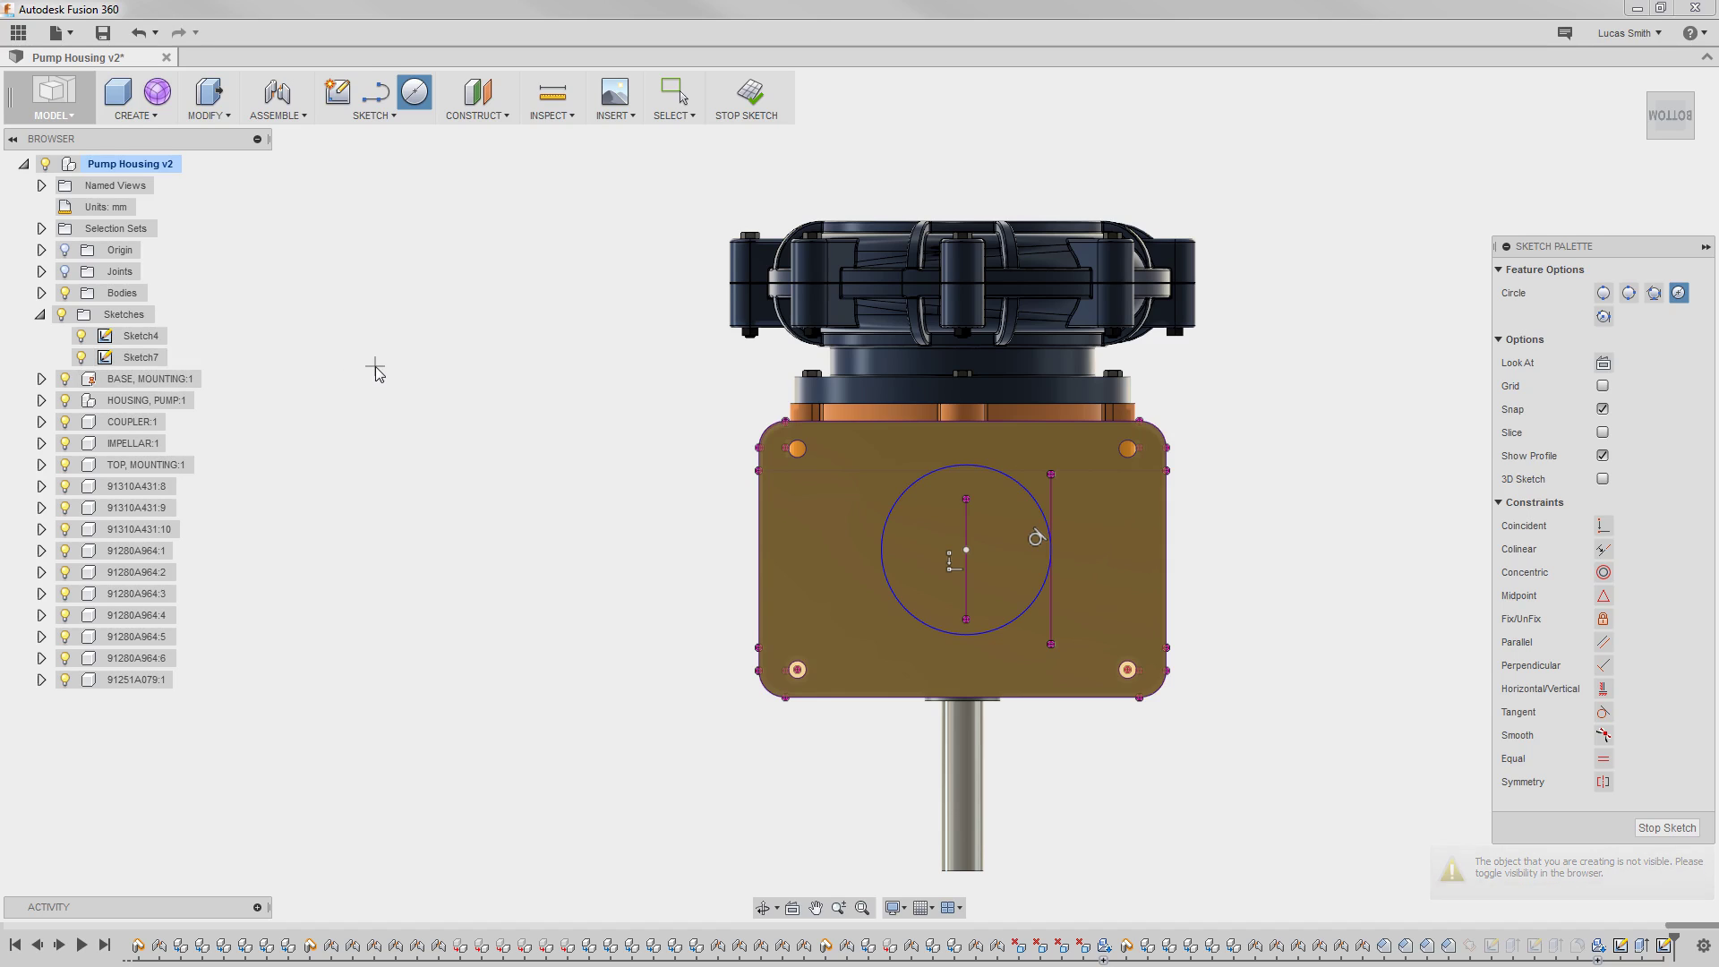
key(Escape)
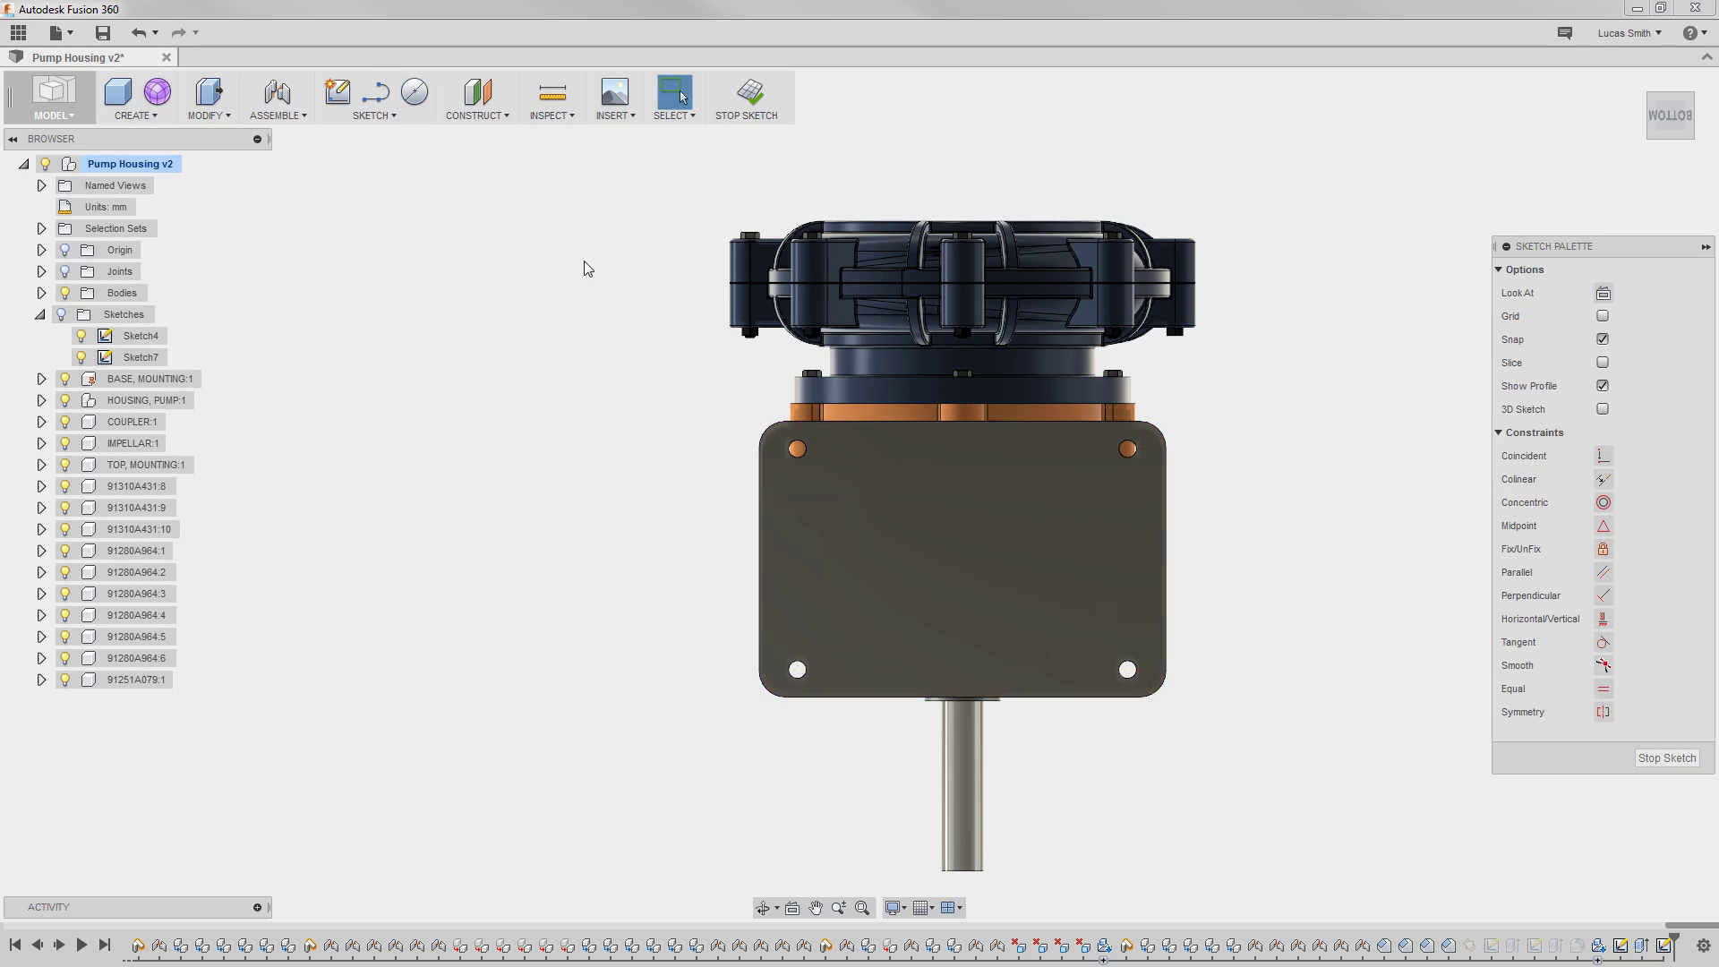
click(752, 105)
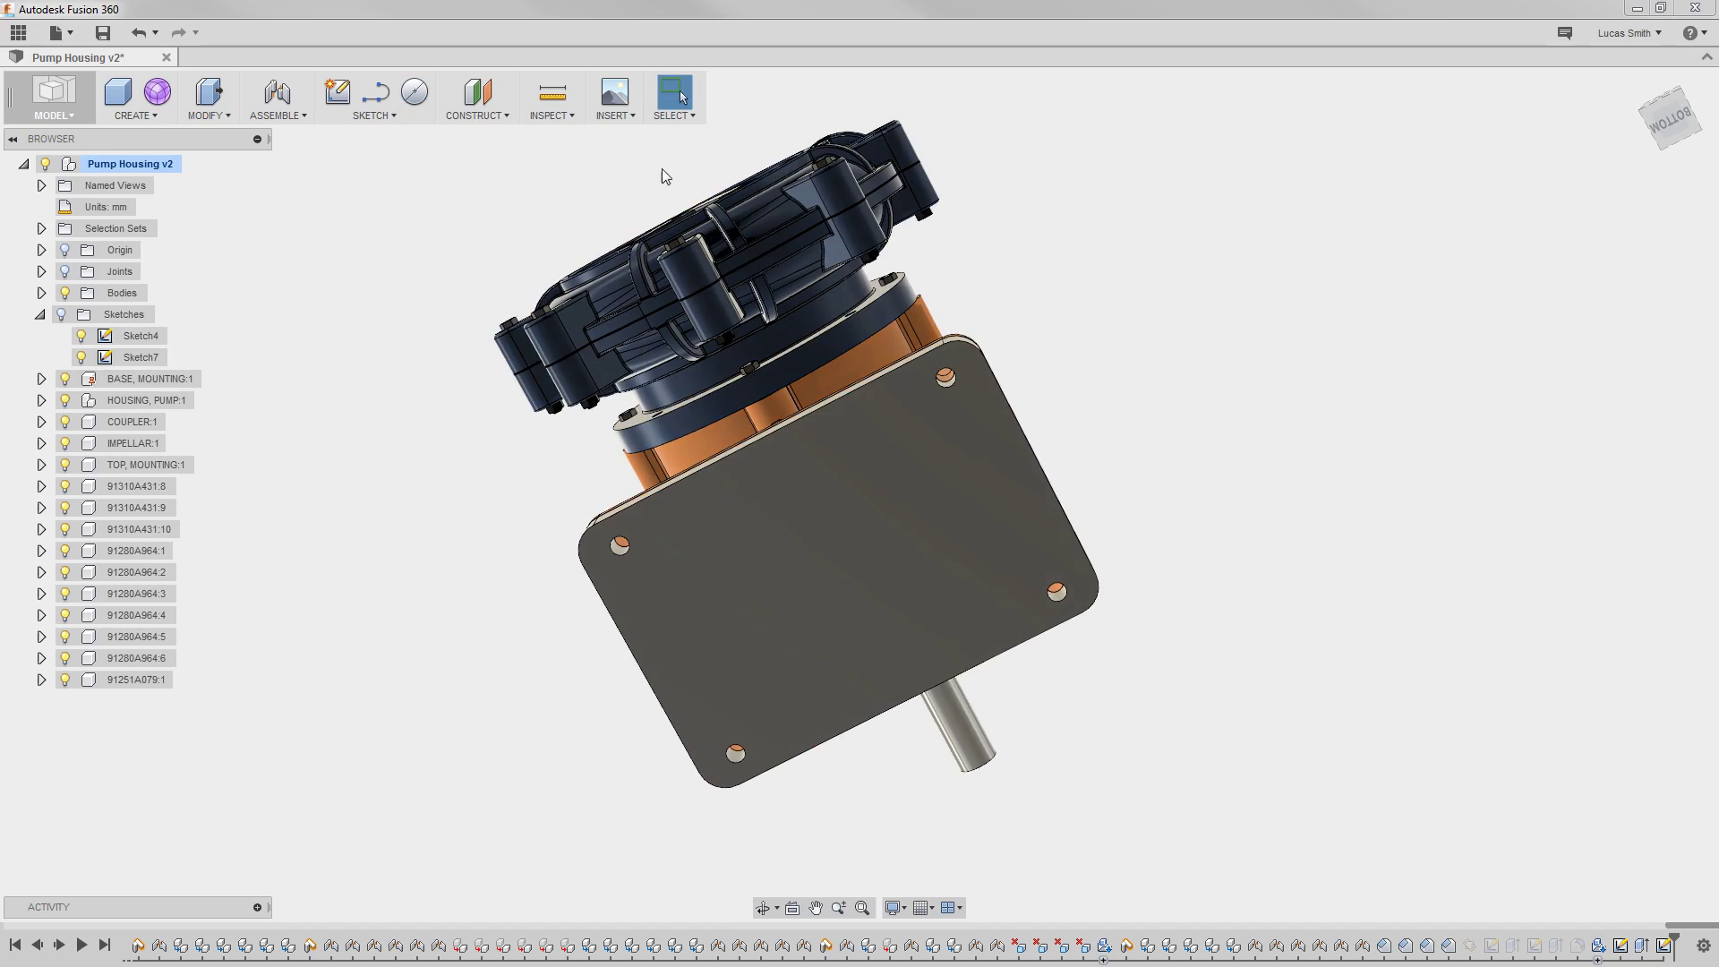
shift+middle_drag(453, 206, 426, 376)
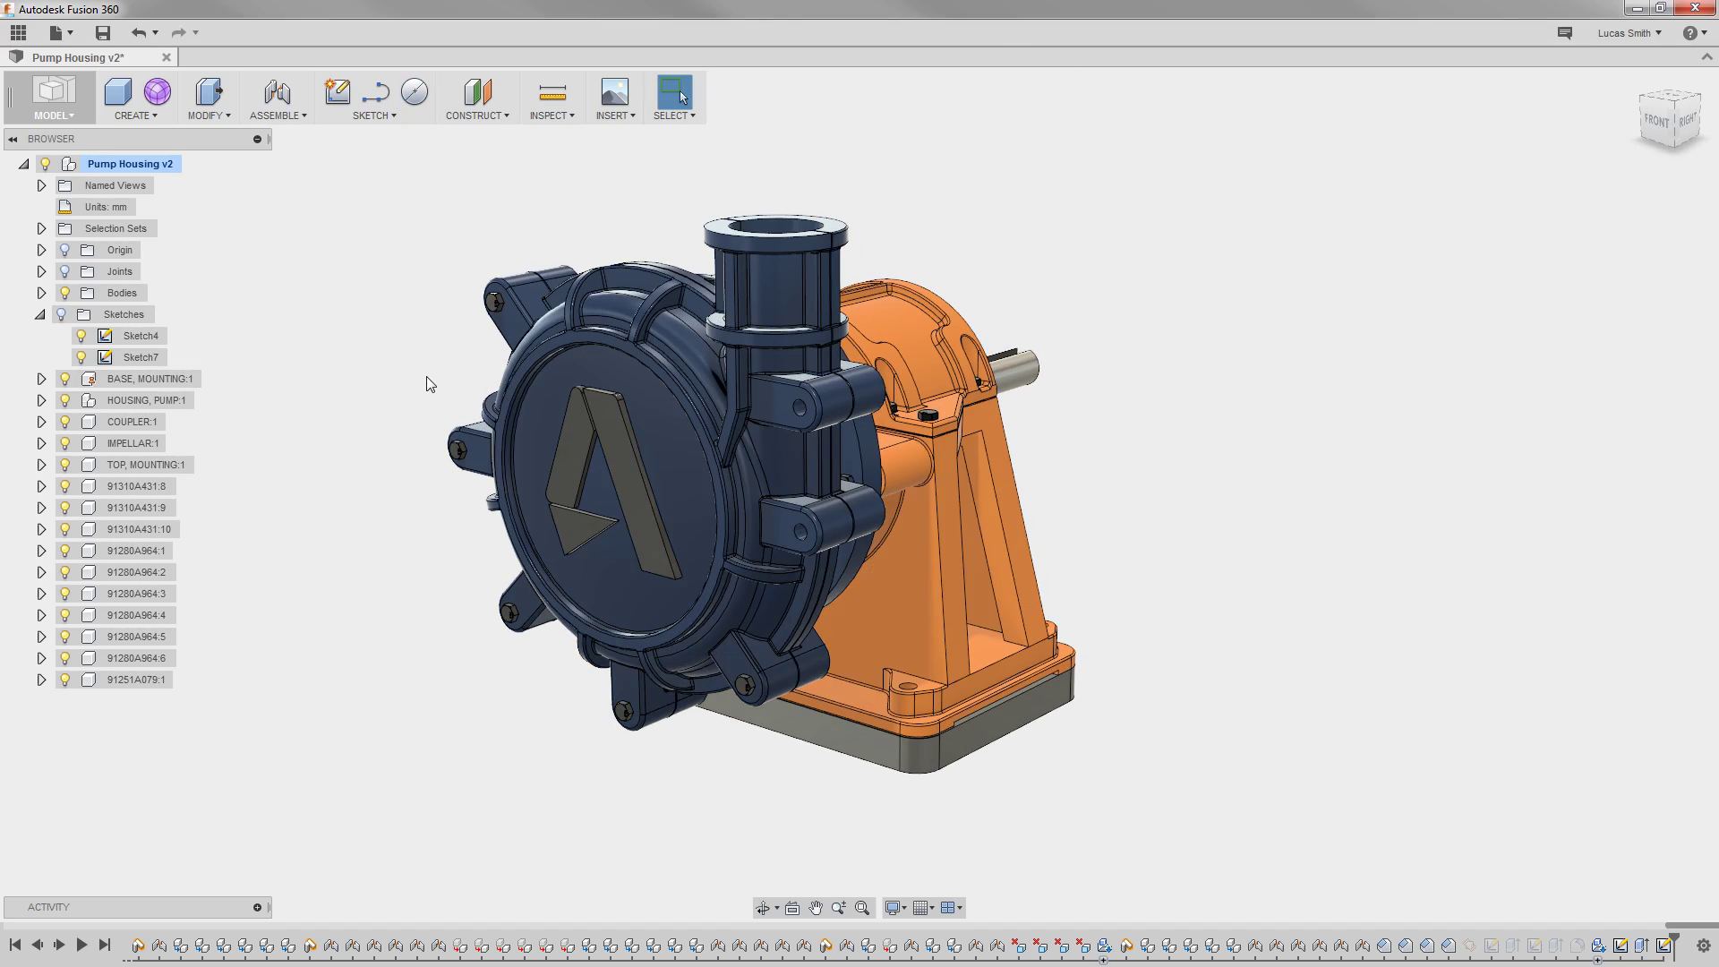
Change the Pump Housing design's unit type from millimetres to Inch in the browser's Units setting.
click(145, 208)
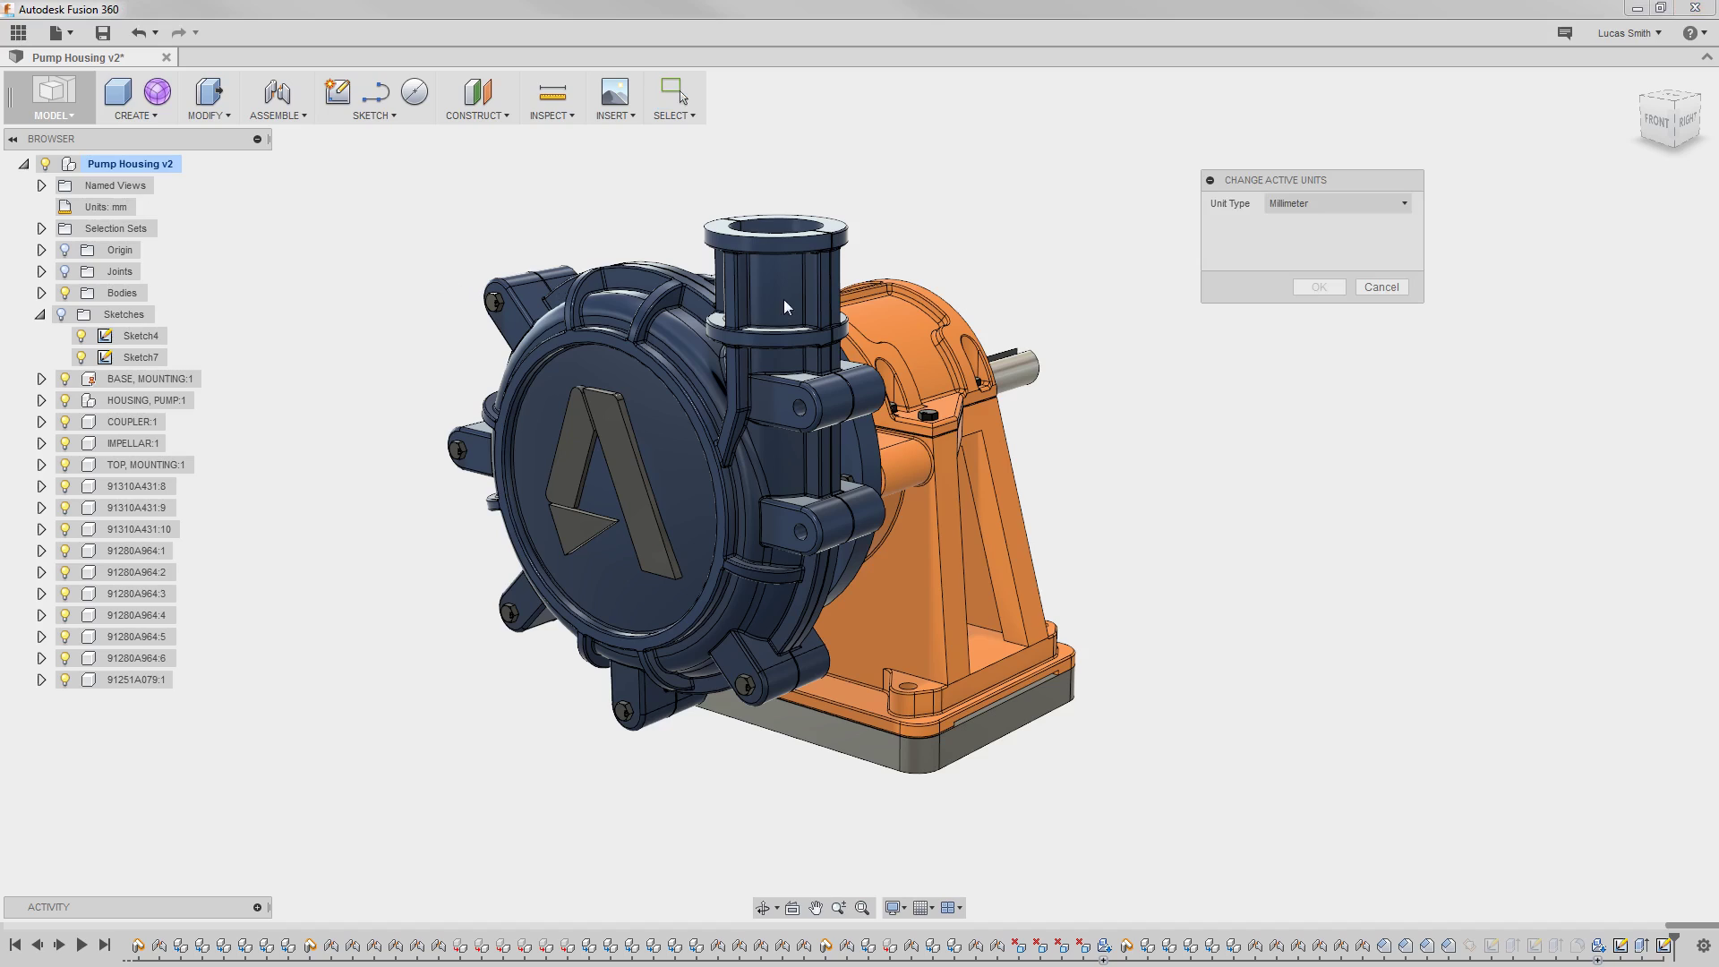
click(1311, 204)
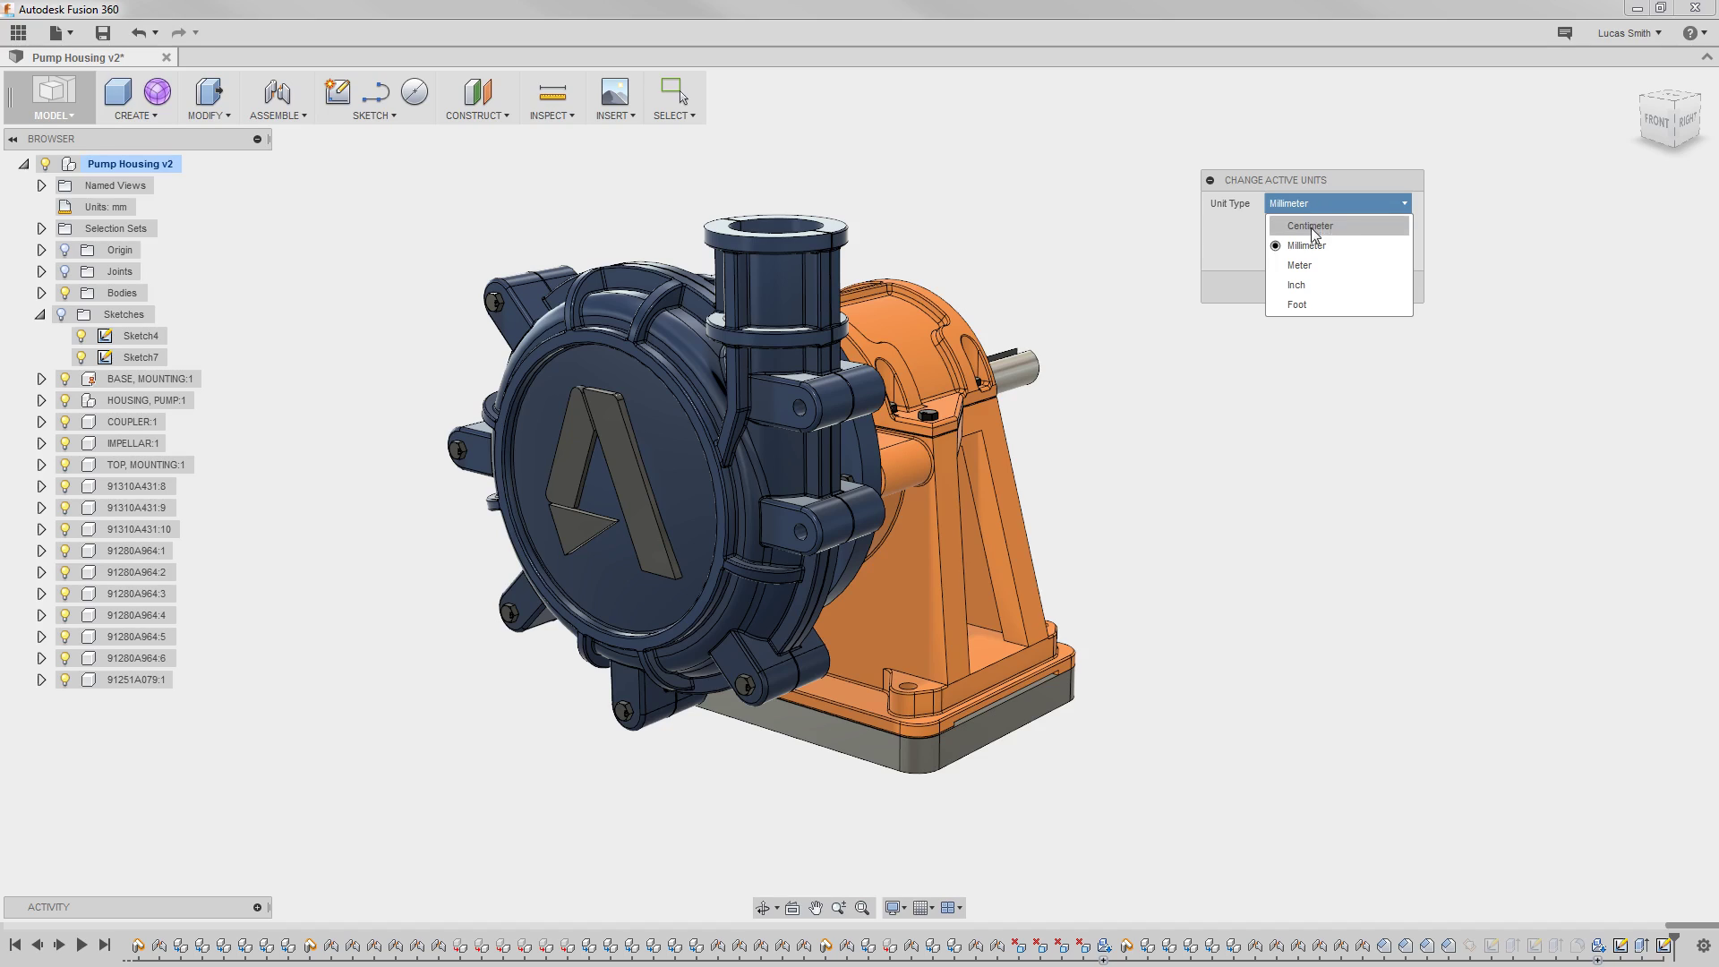
click(1312, 285)
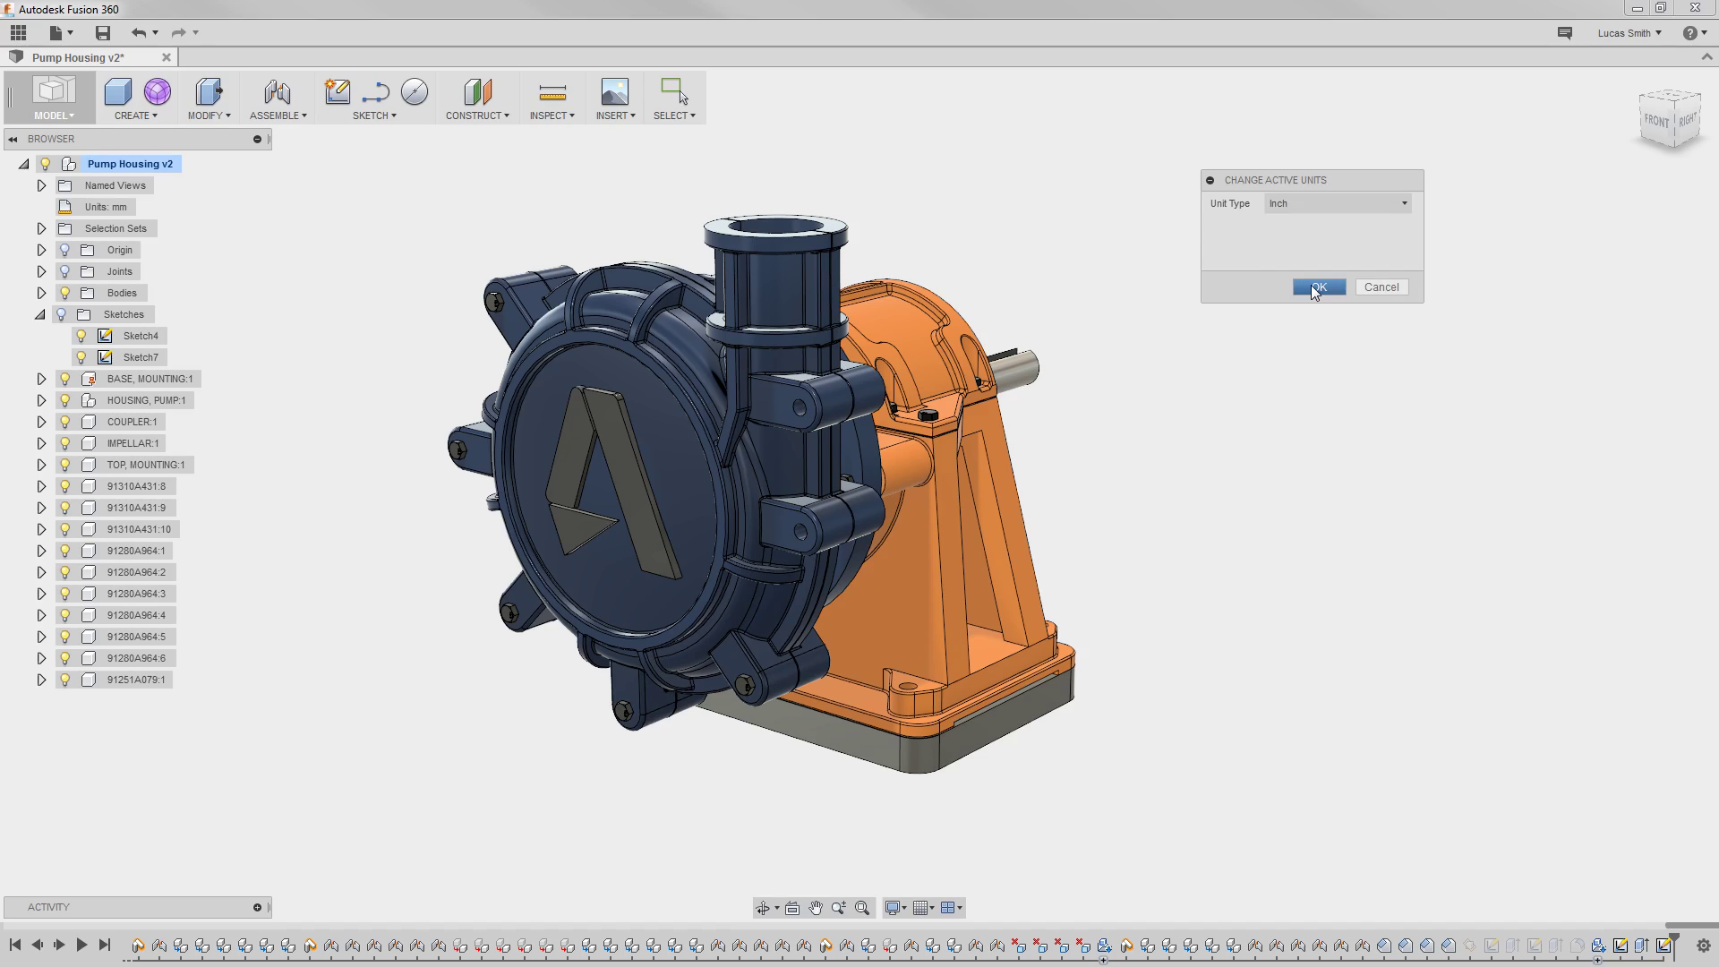
click(1314, 286)
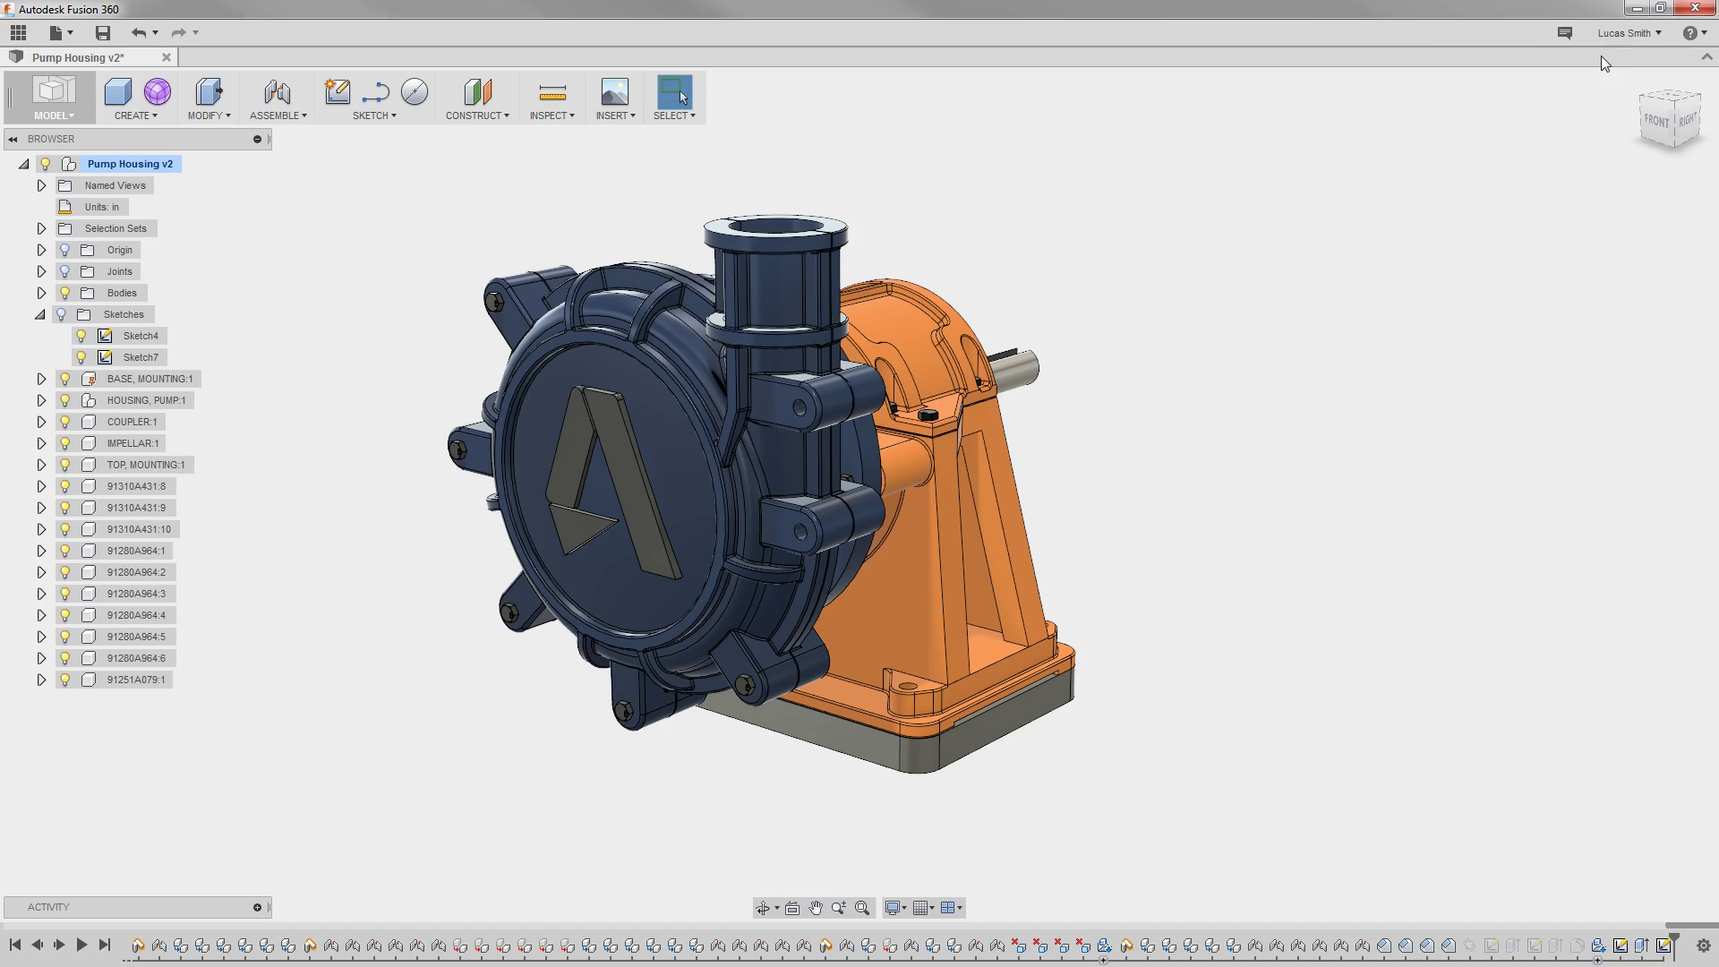
click(1628, 34)
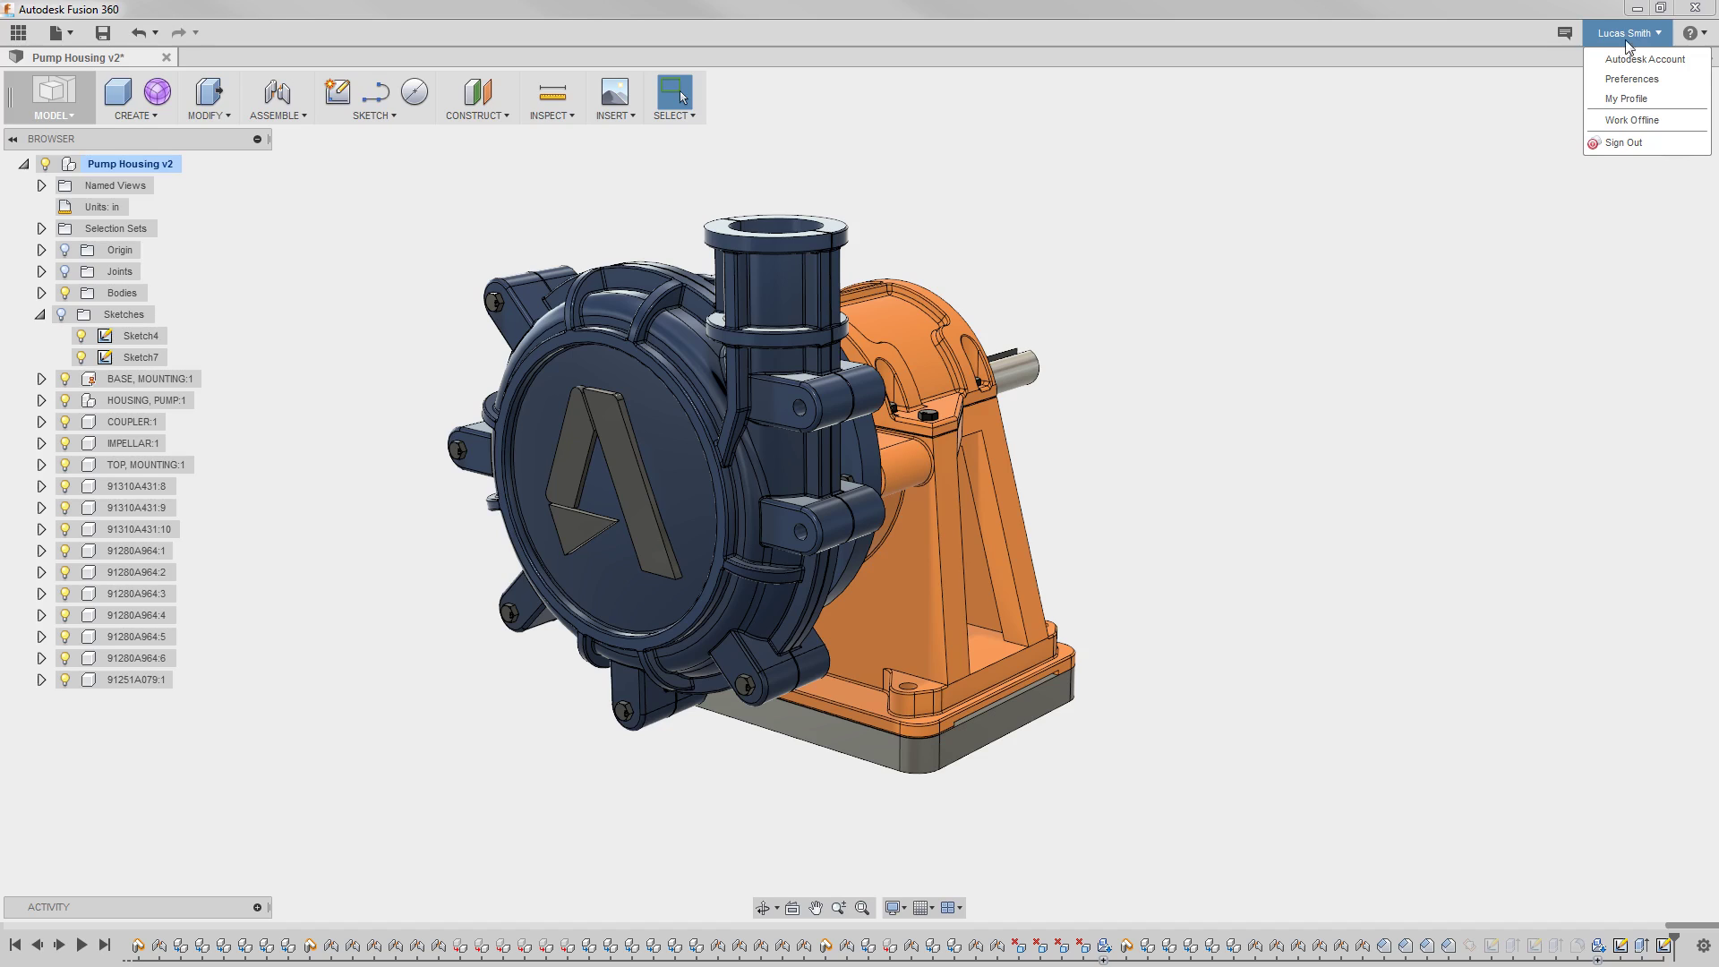
click(1624, 79)
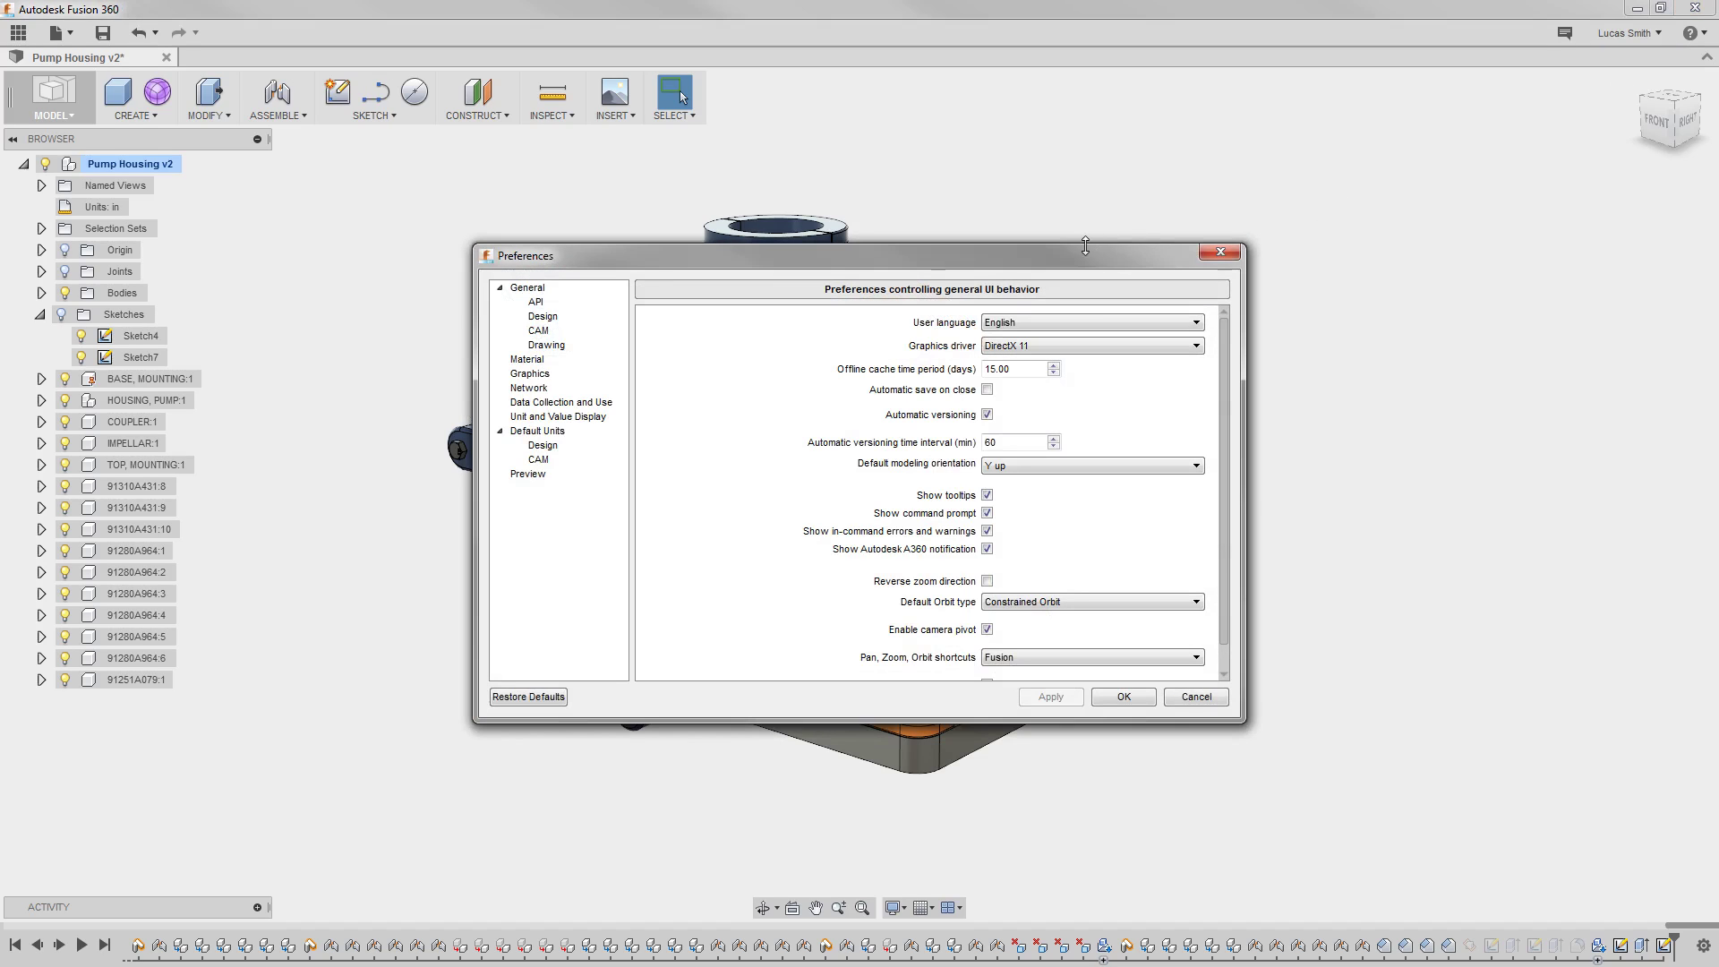
drag(1078, 254, 1056, 205)
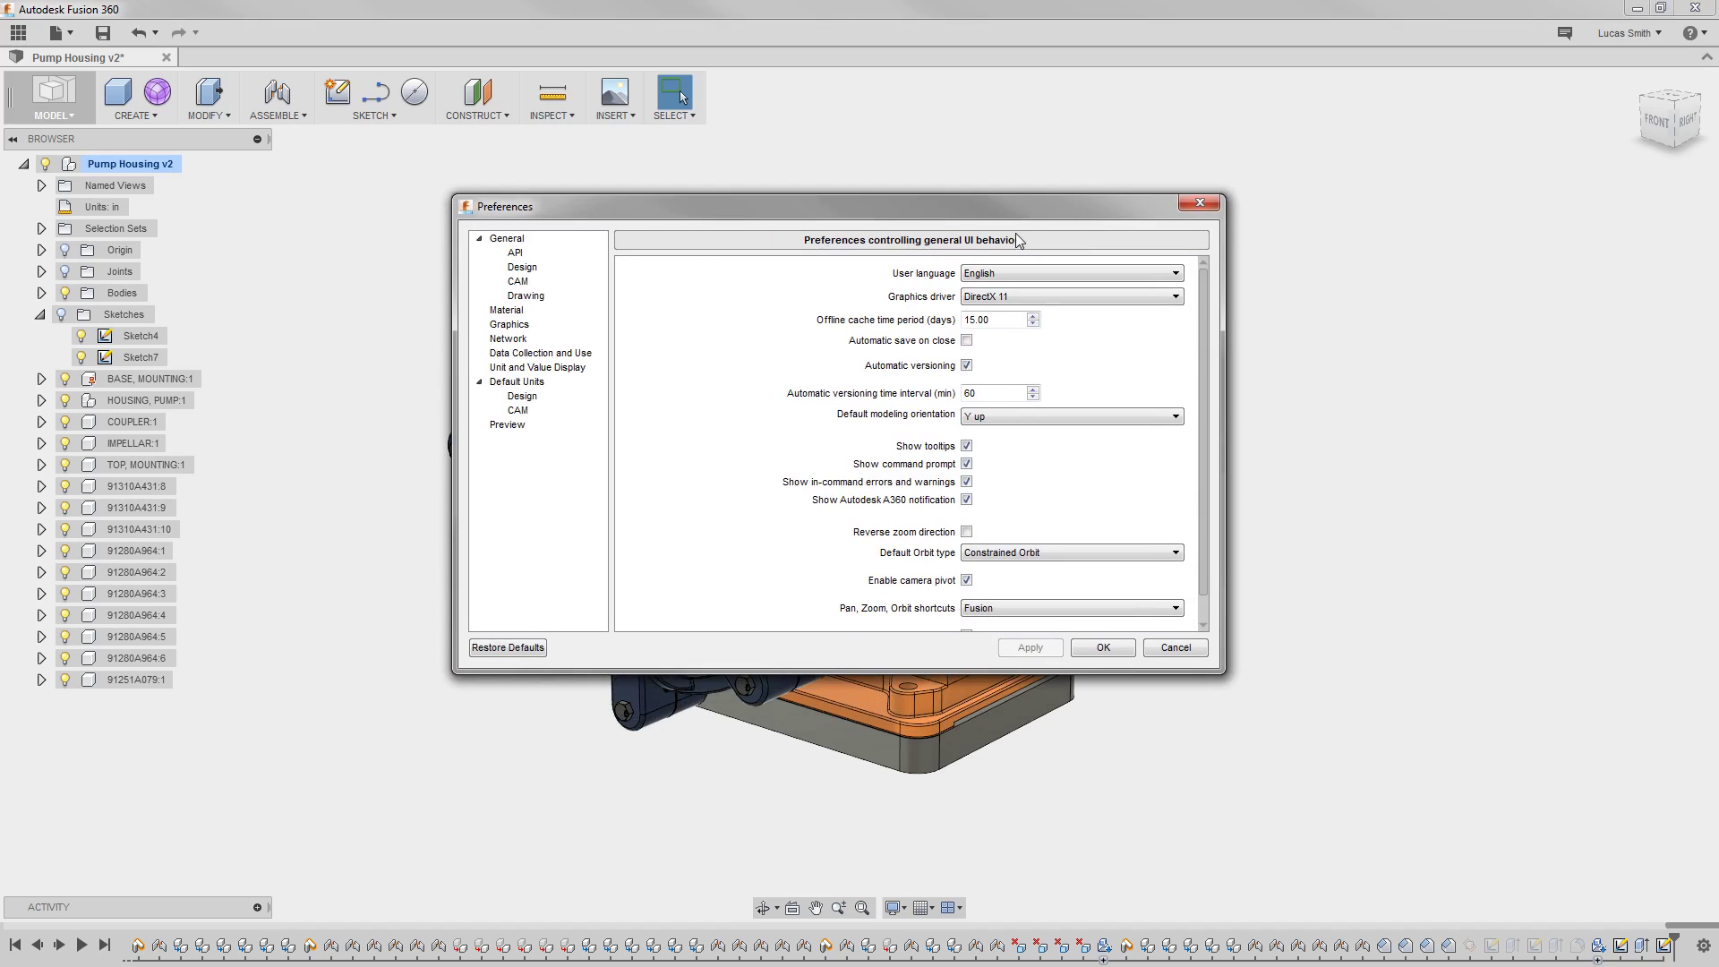
click(532, 397)
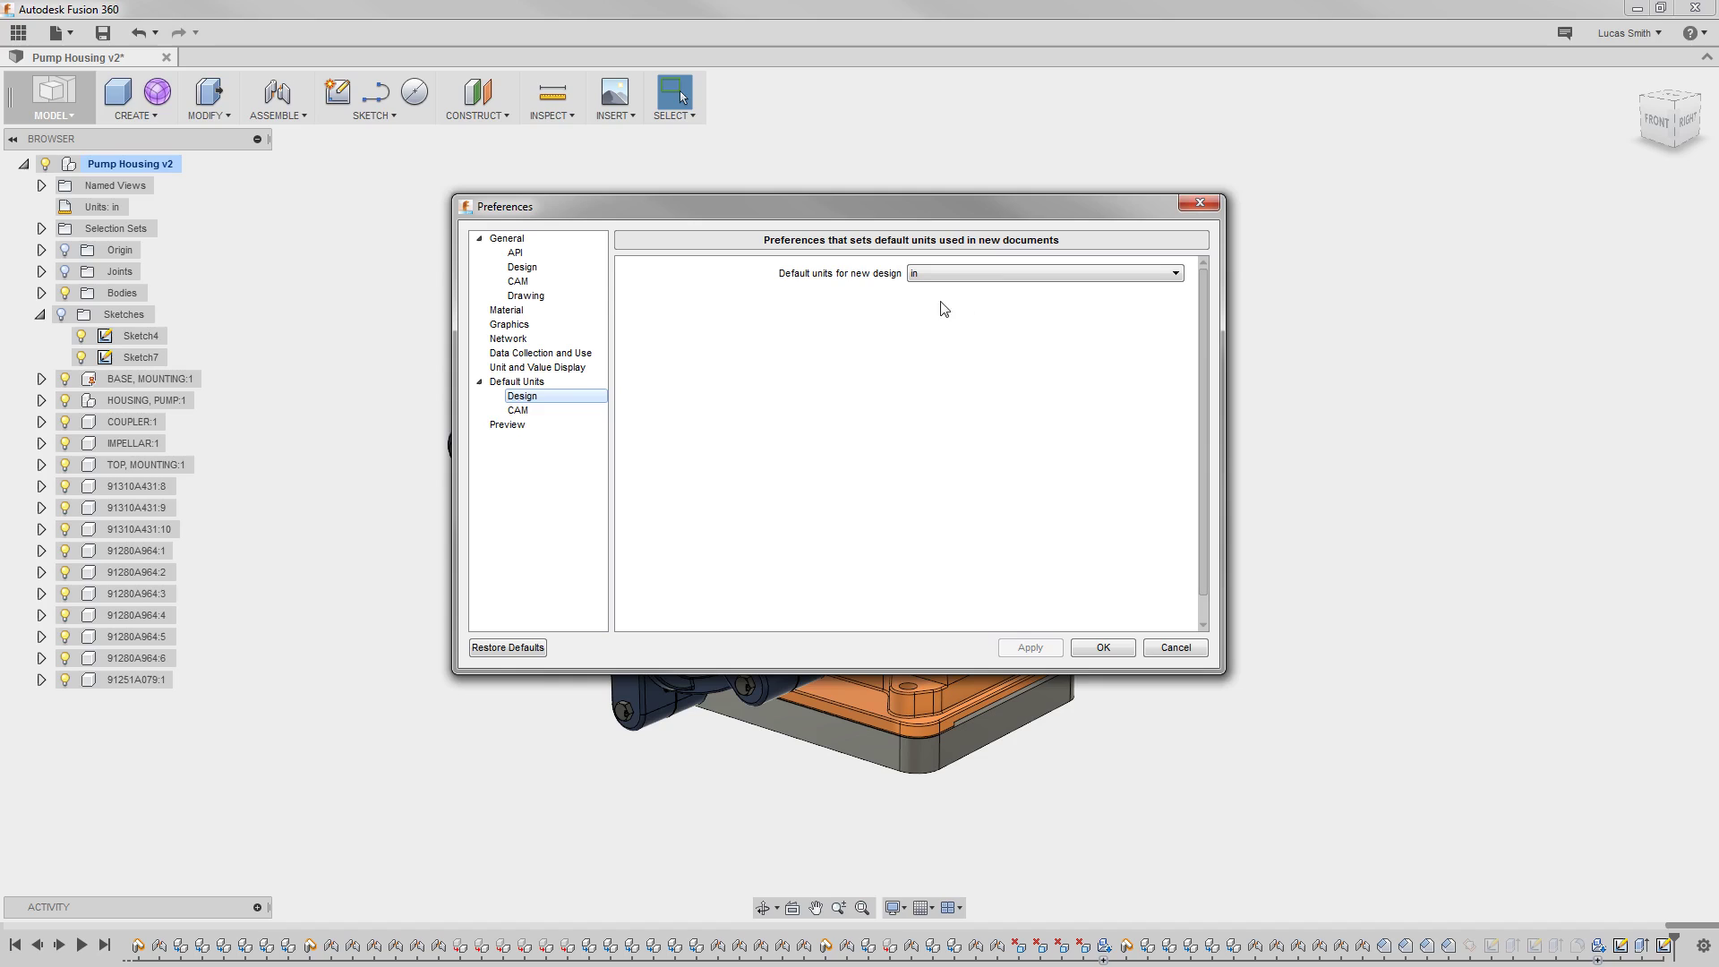
click(996, 276)
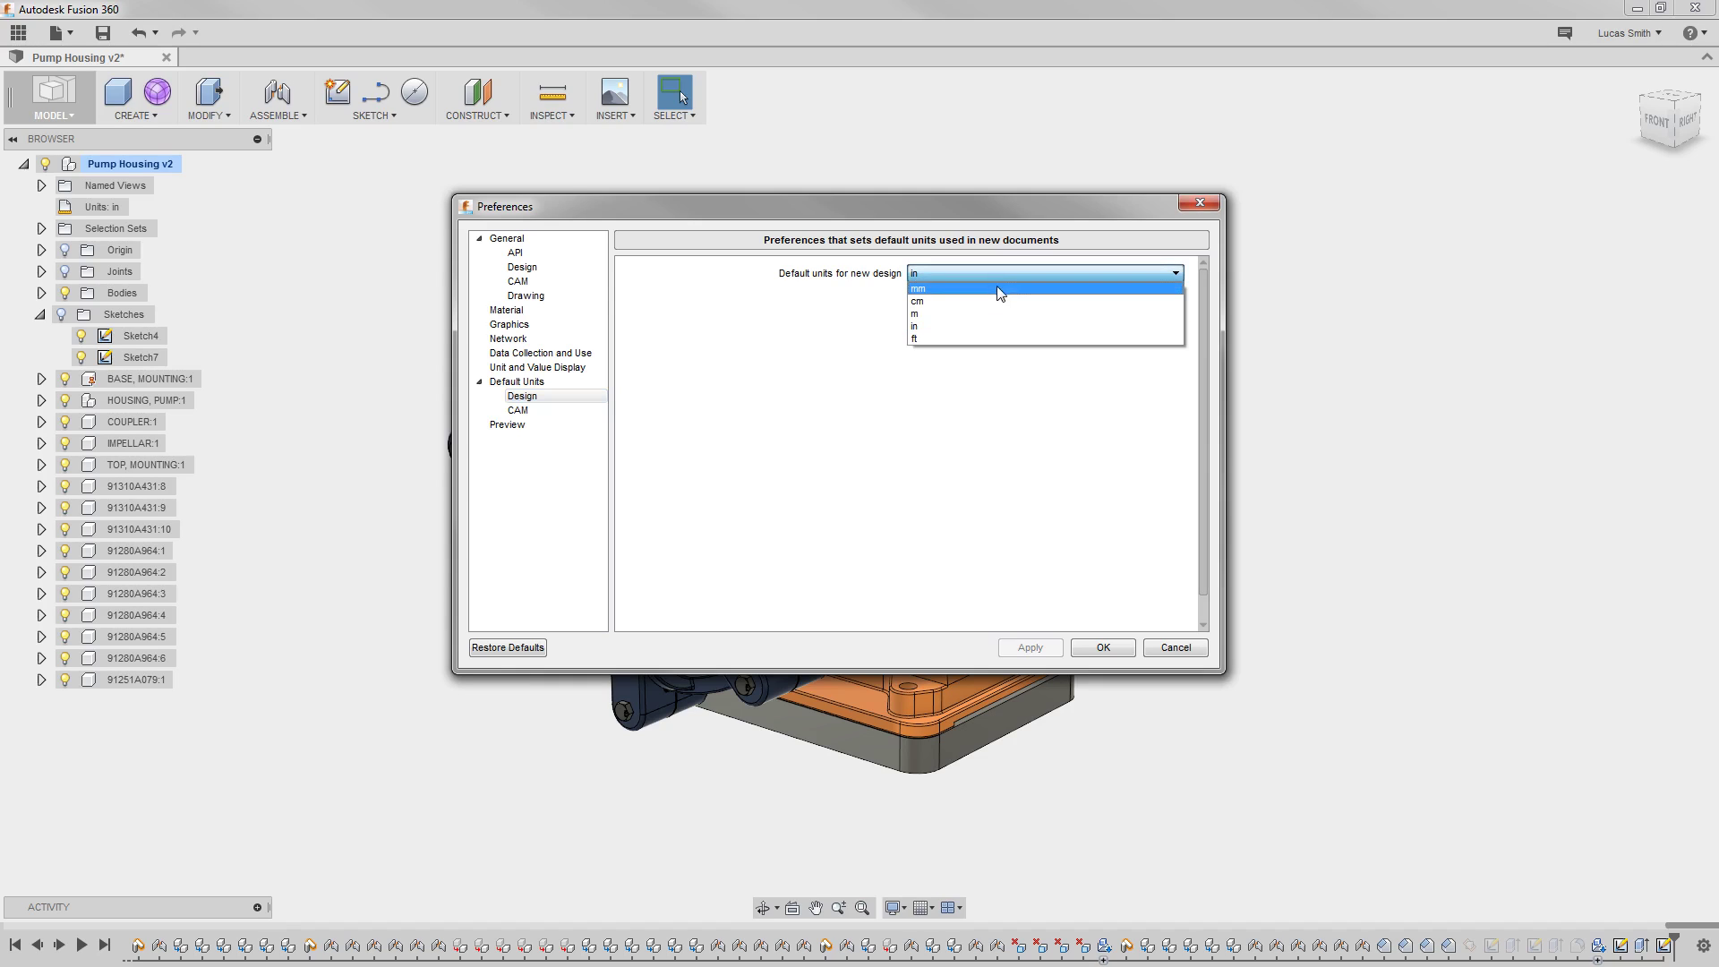
click(993, 408)
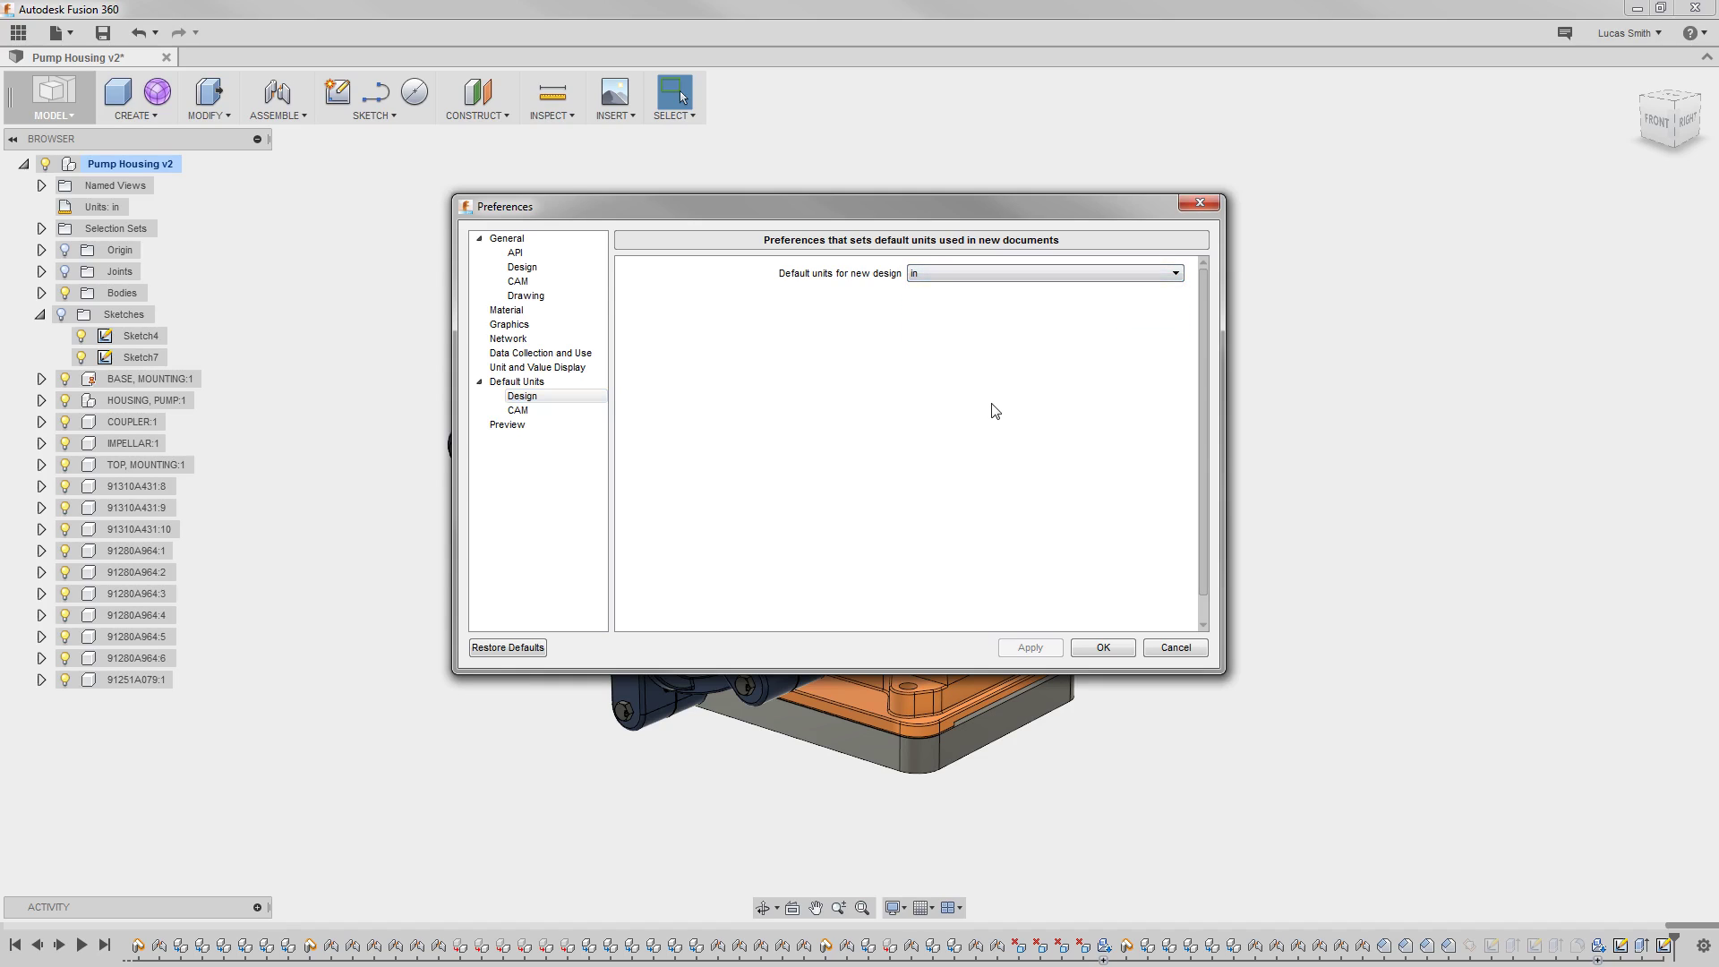
click(532, 240)
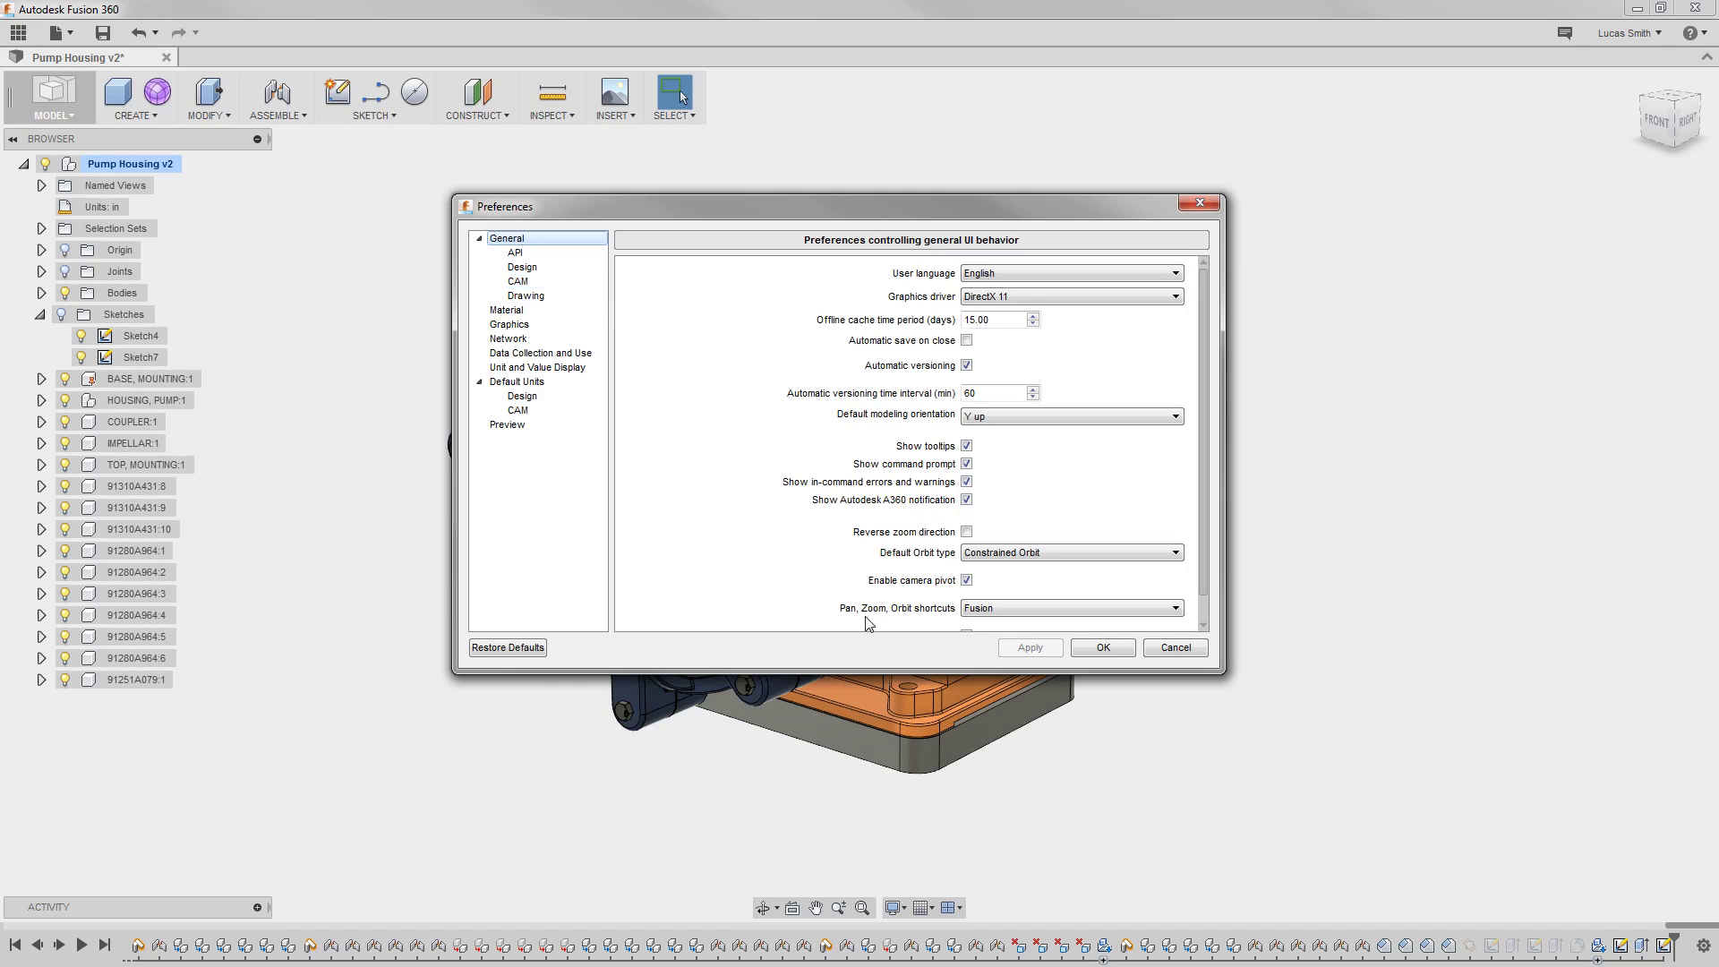
click(992, 612)
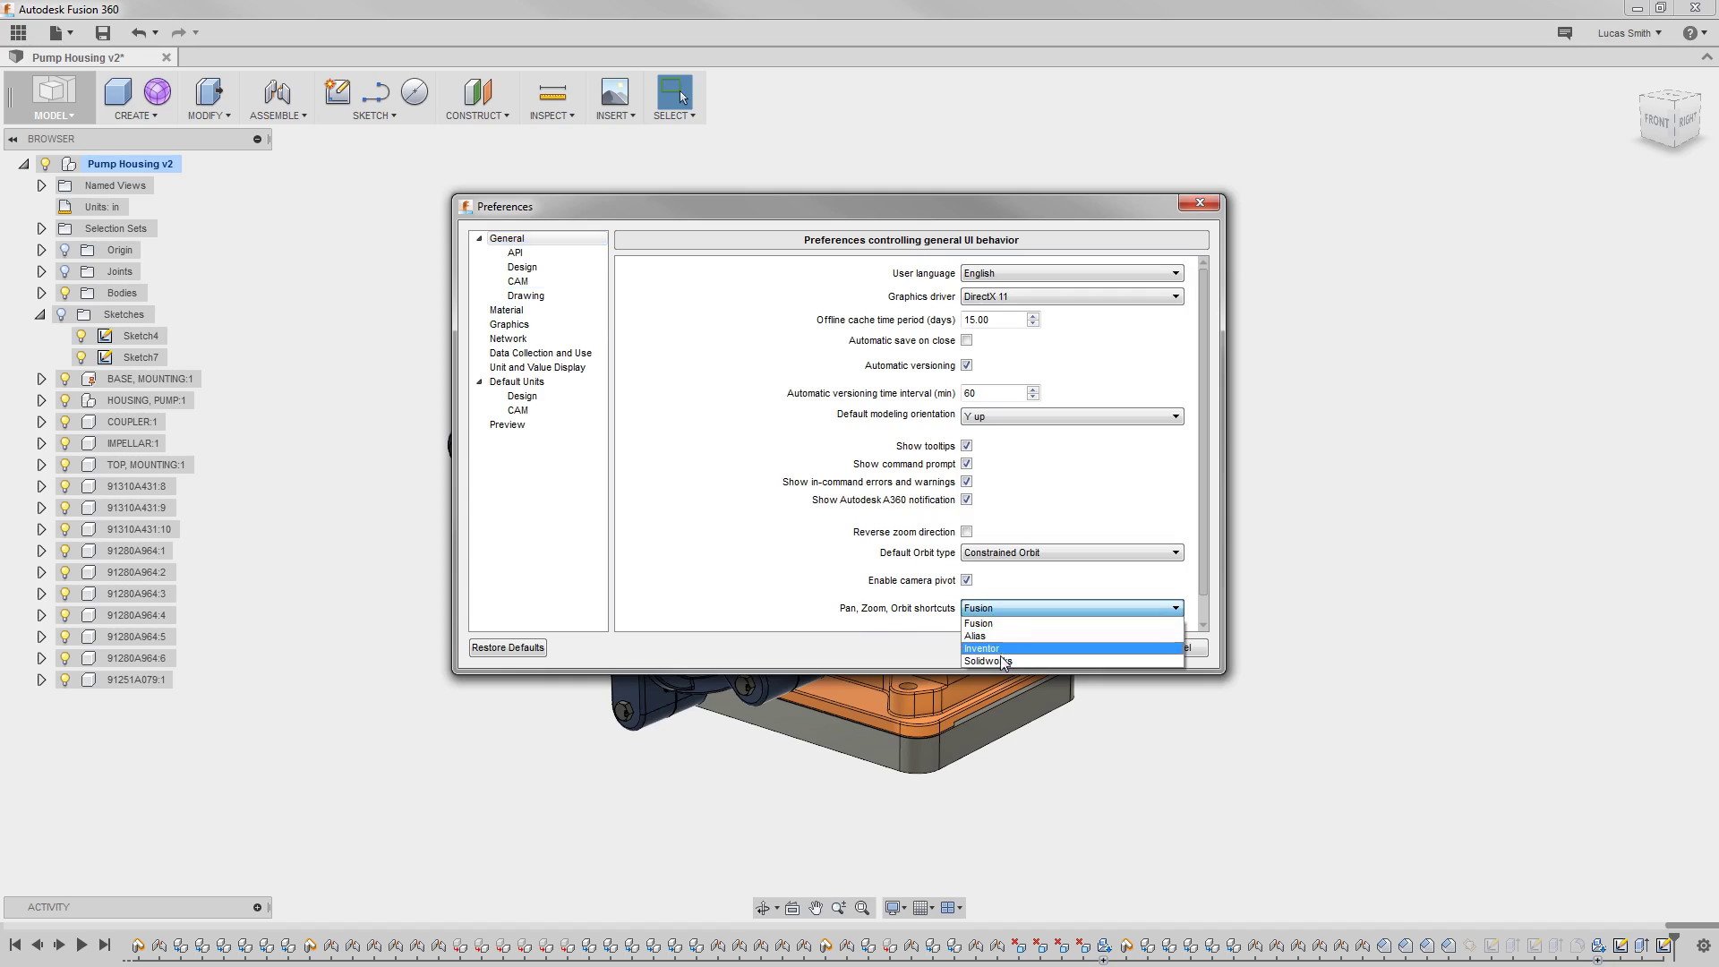
click(911, 633)
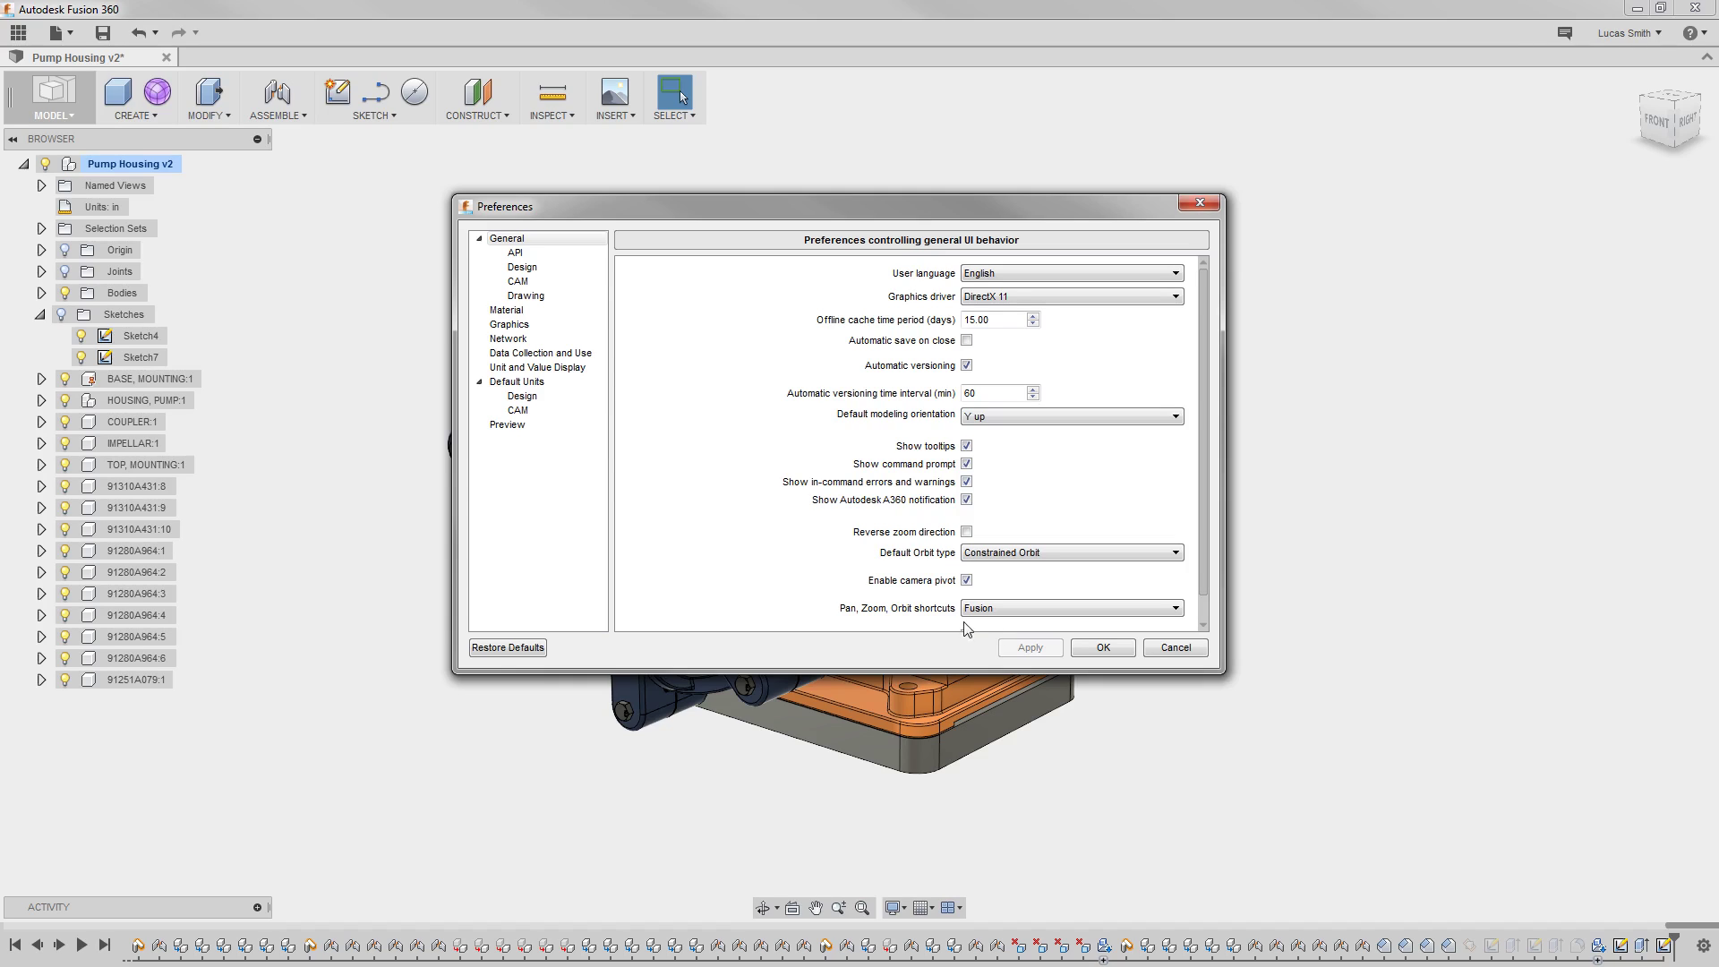
click(1102, 647)
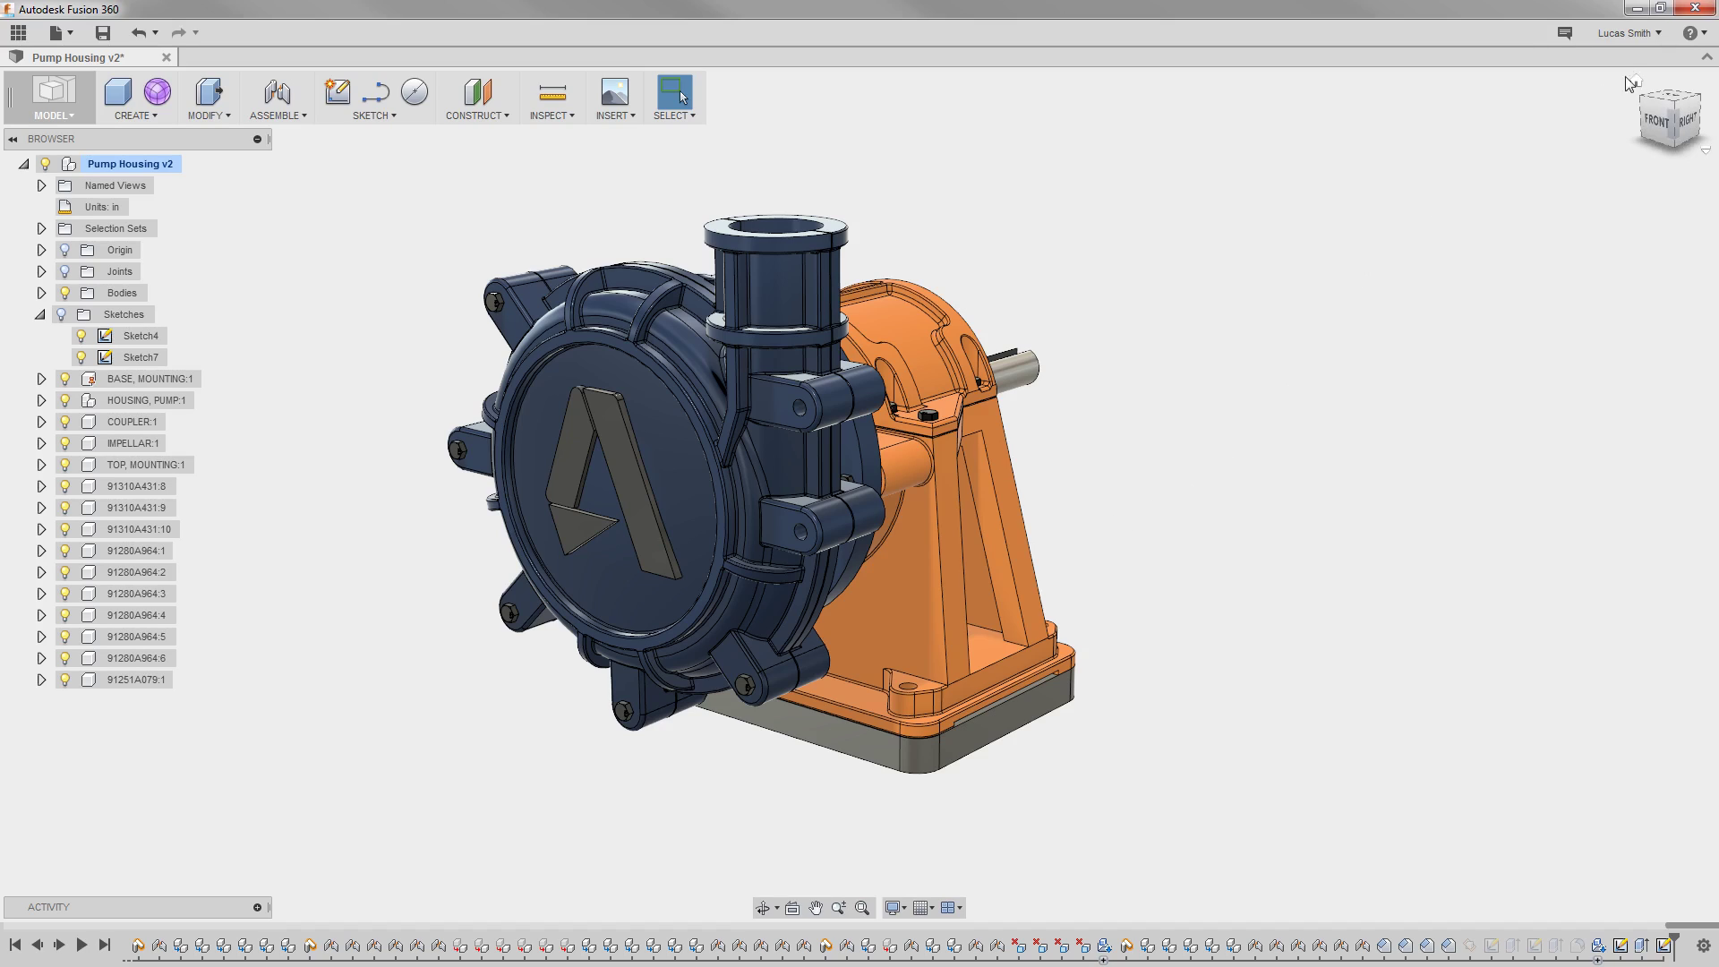
click(1691, 38)
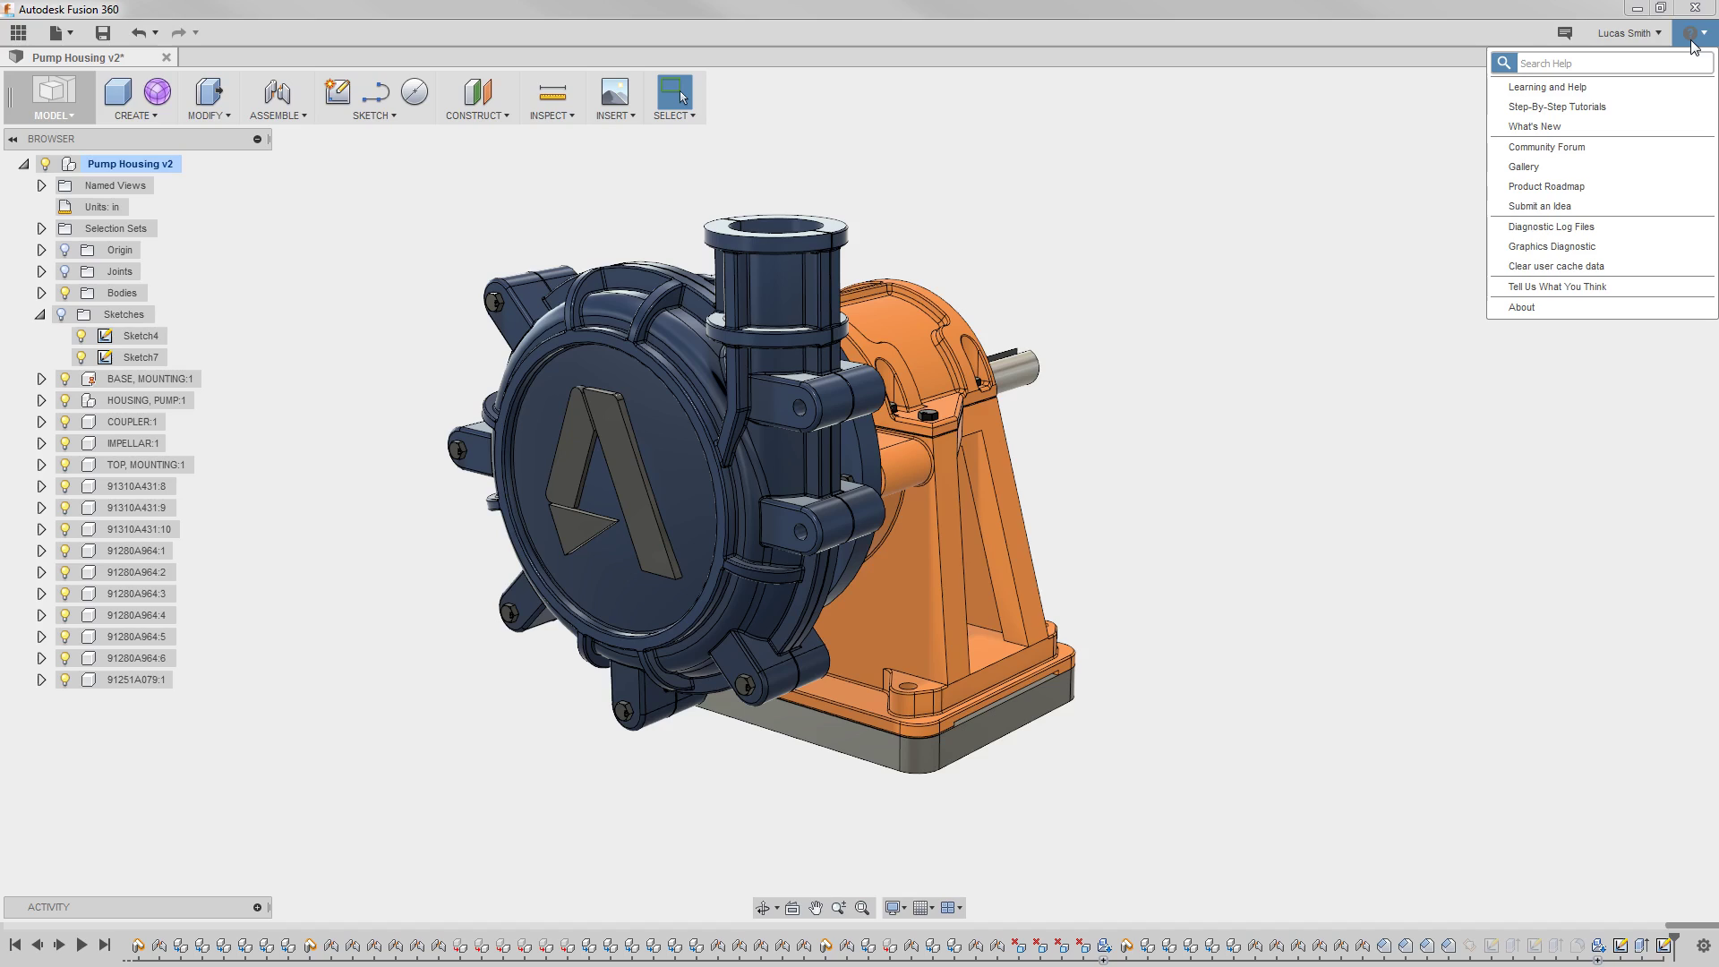